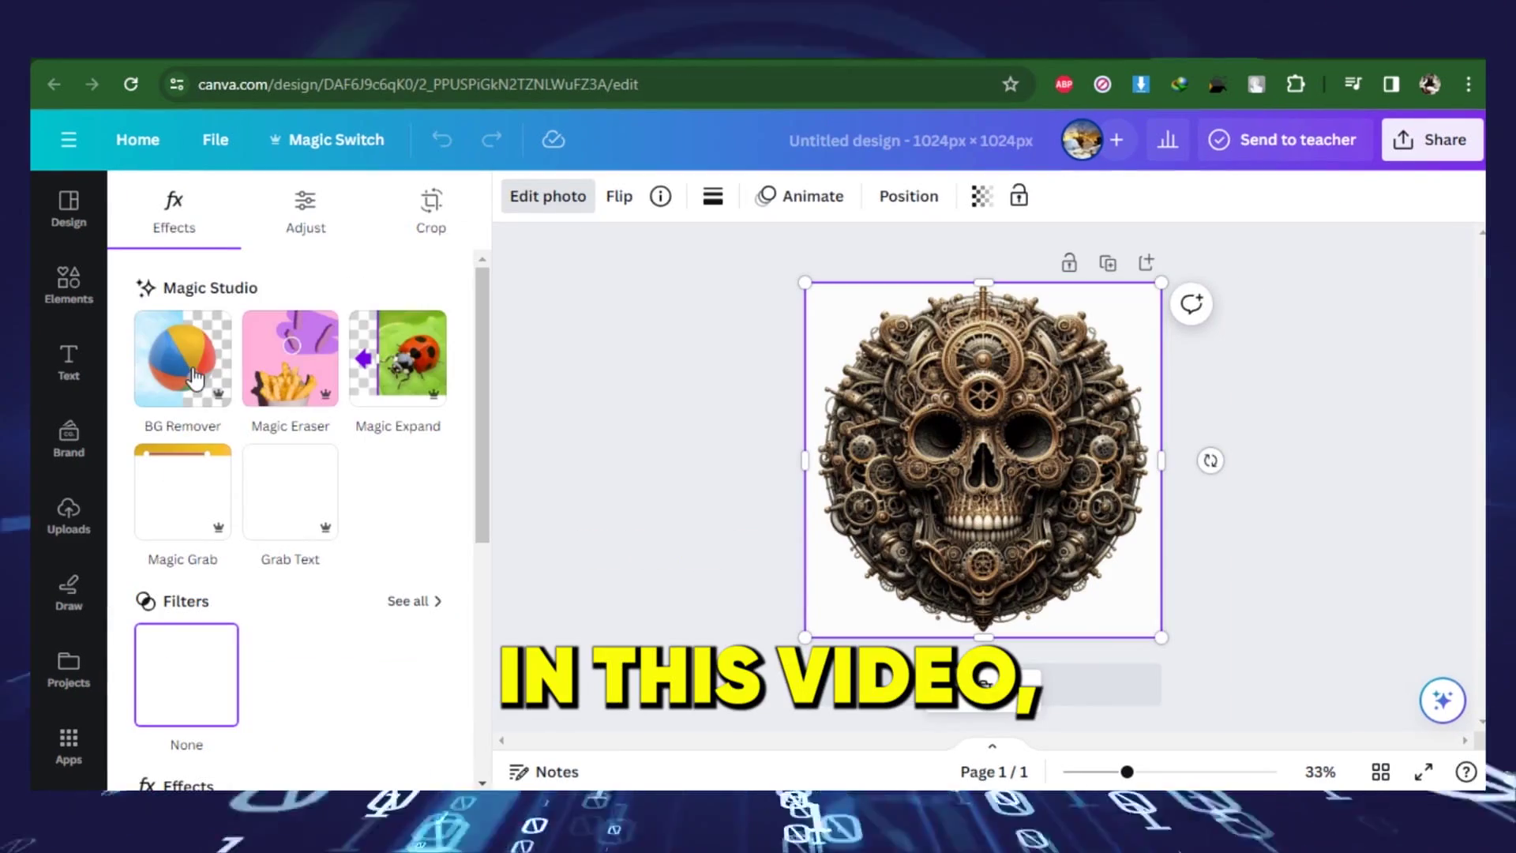
Apply BG Remover to the selected steampunk skull image.
left_click(195, 379)
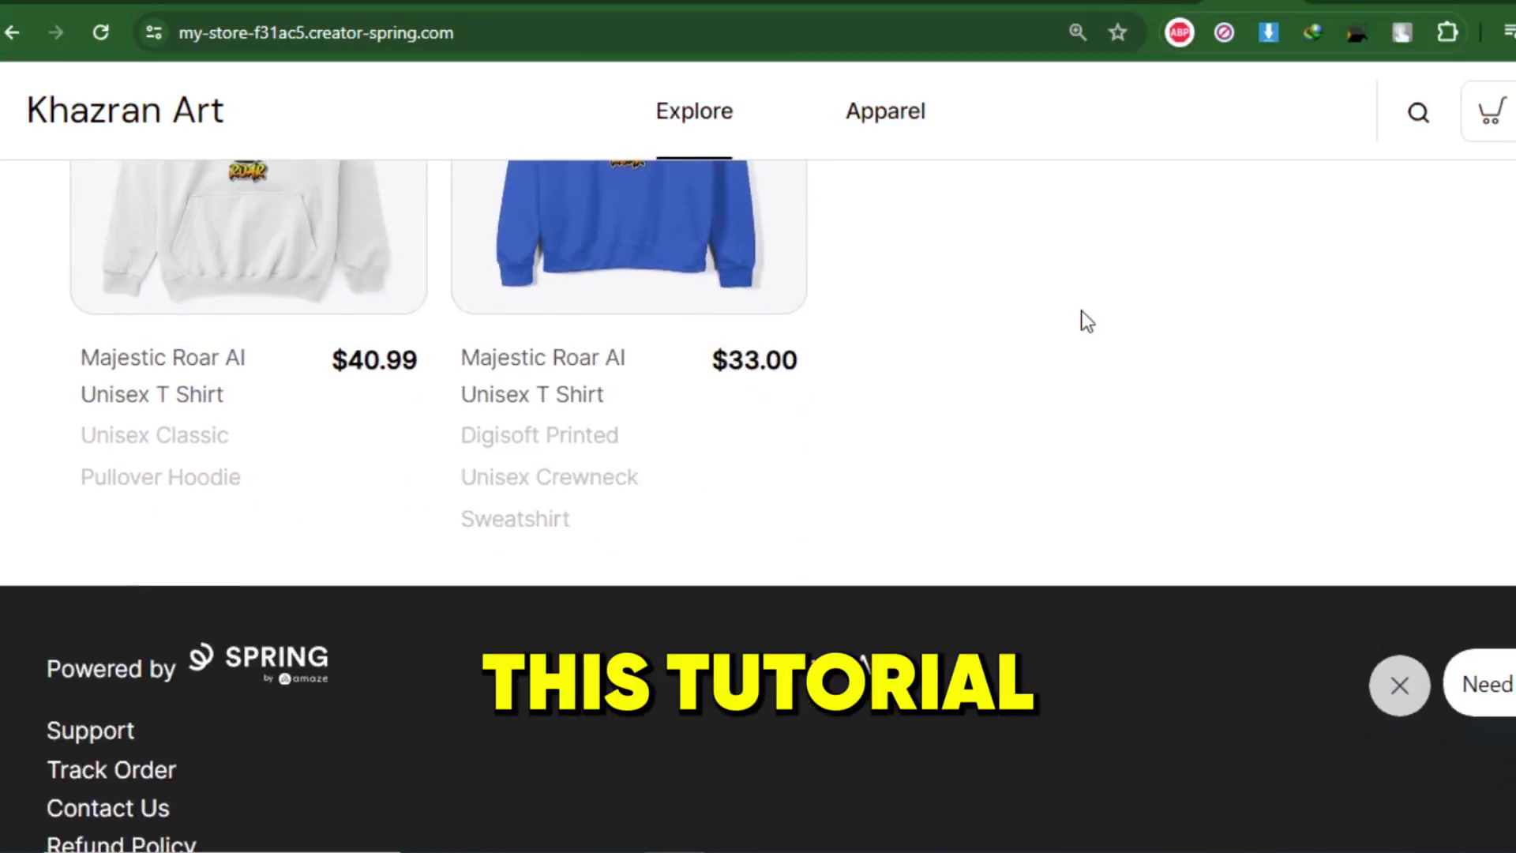
Scroll the Creator Spring lion apparel store and the Fiverr t-shirt design gig results.
scroll(1079, 336, "up", 8)
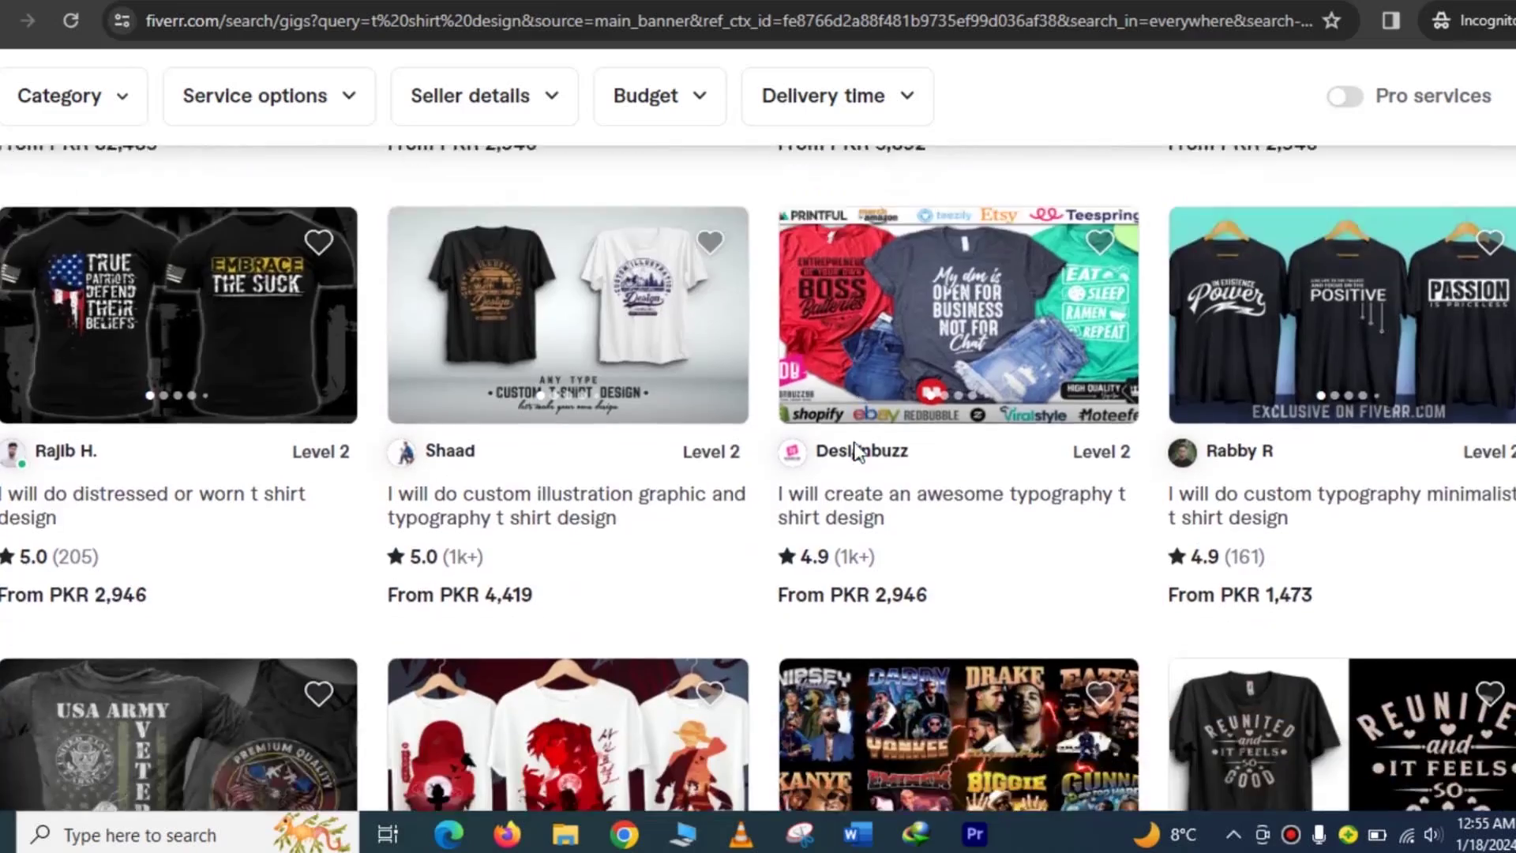
scroll(857, 451, "down", 10)
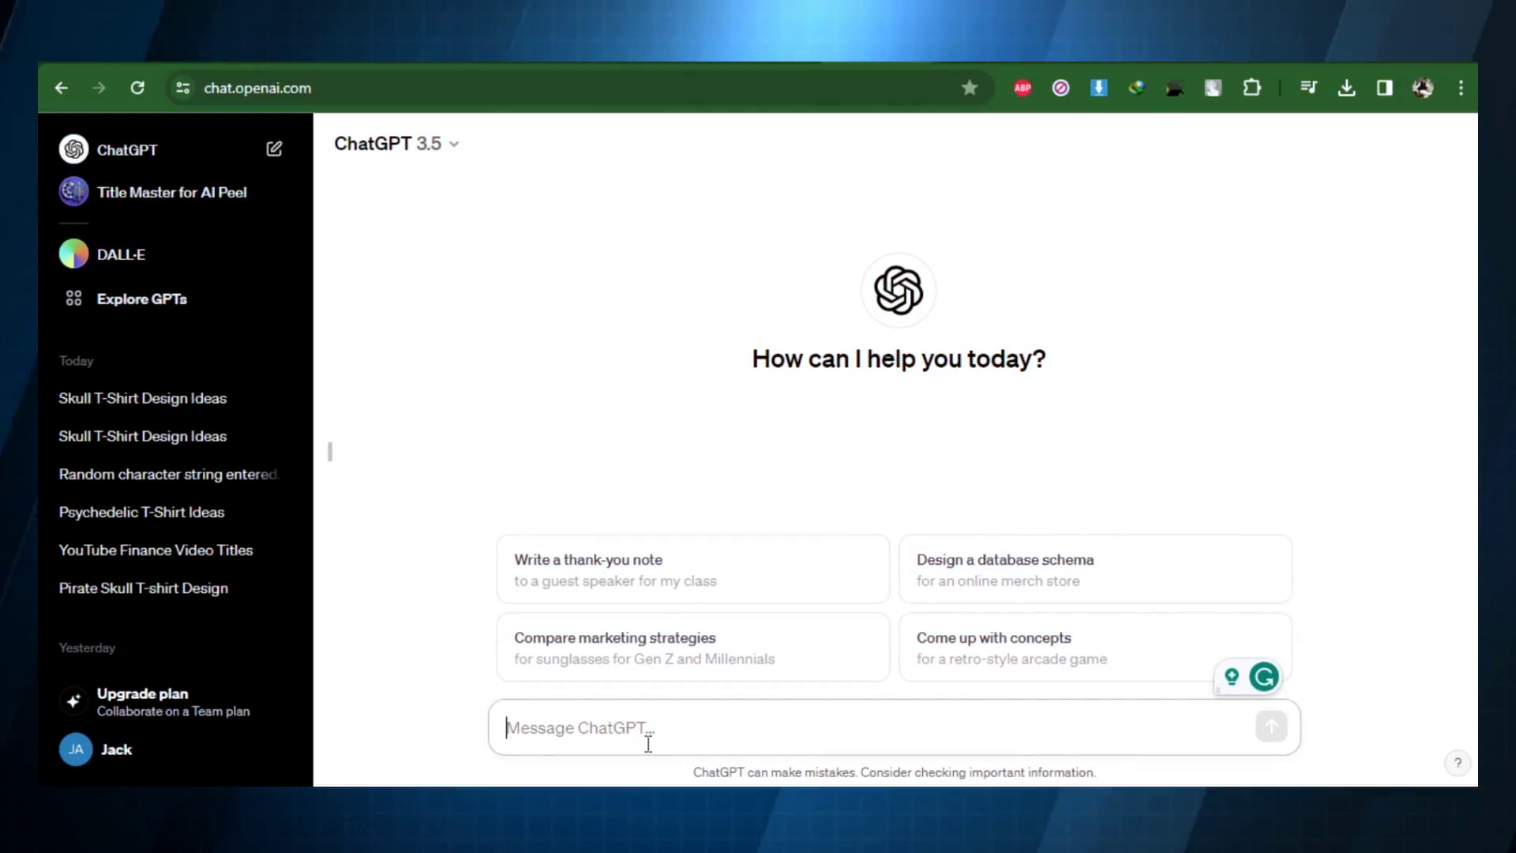
Send ChatGPT the instructions, output format and no-images rule requesting six vintage skull prompts.
type("Your job is to provide tshirt designs ideas for an image generative ai. you need to be creative,describe briefly a vintage tshirt design using keyword phrases separated by comma and try different styles from different artists.")
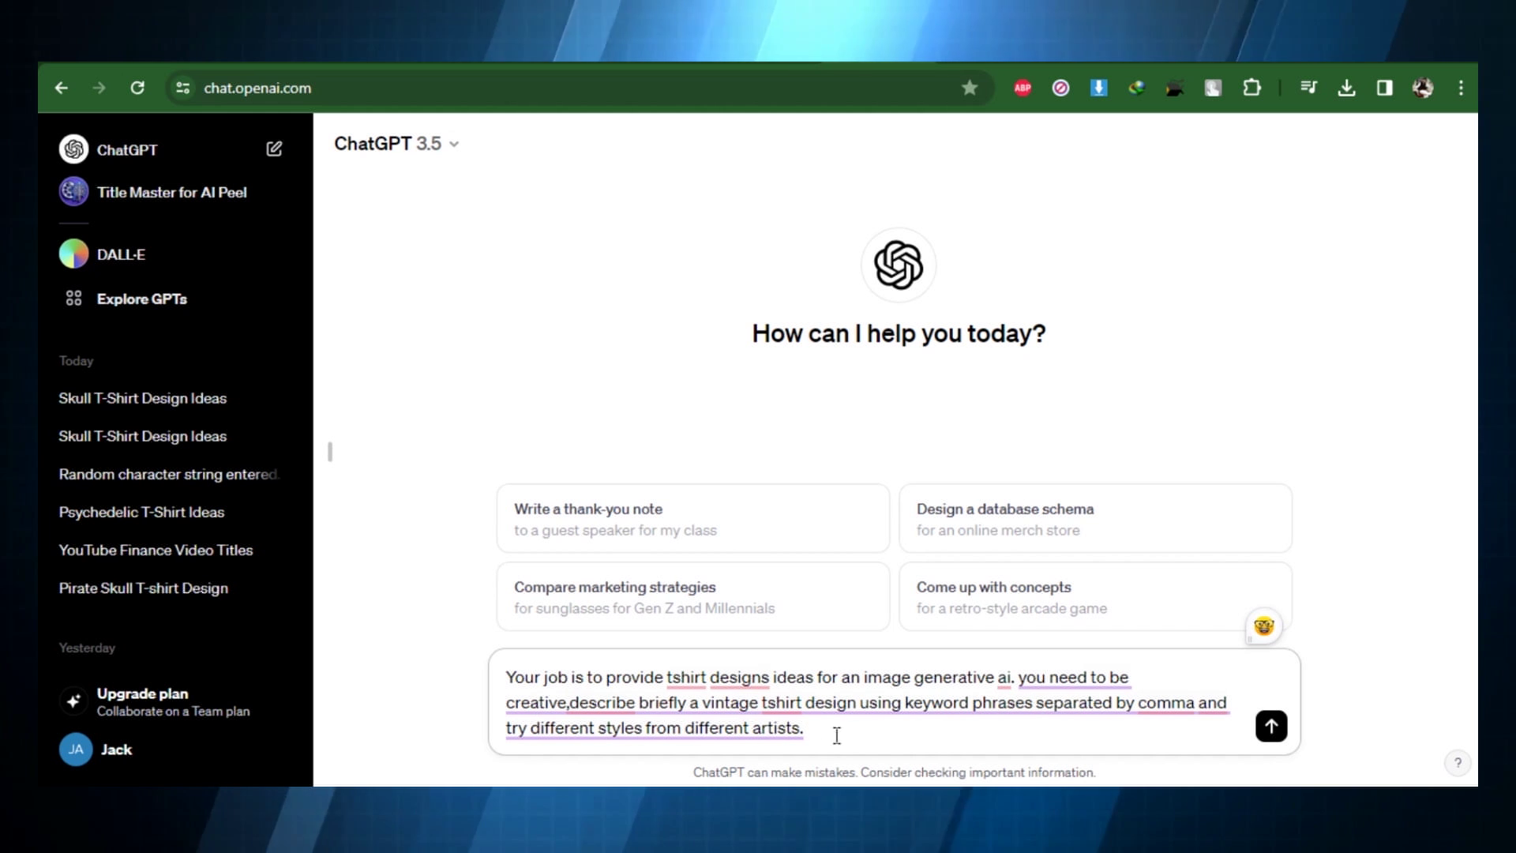
type("- strictly the output should be always like this \"art of [Insert the description of the design],(on a white background:1.2), digital comics style, highly detailed, 4k, masterpiece, comic should be in round shape\"")
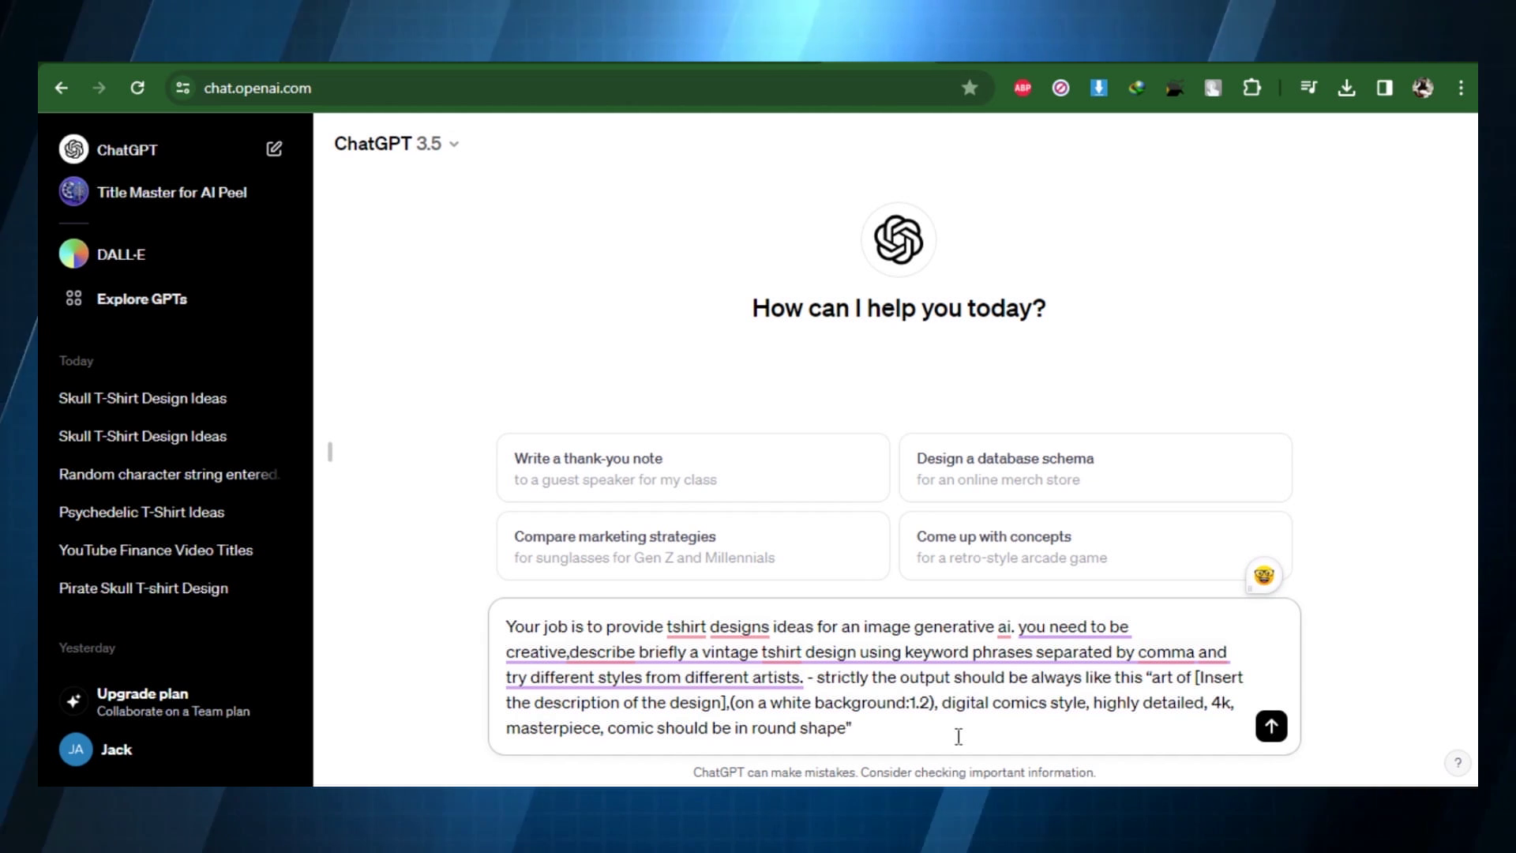
type("- Important: don't generate any image just write the prompt as text that's your job. -now create 6 tshirt design ideas of a skull.")
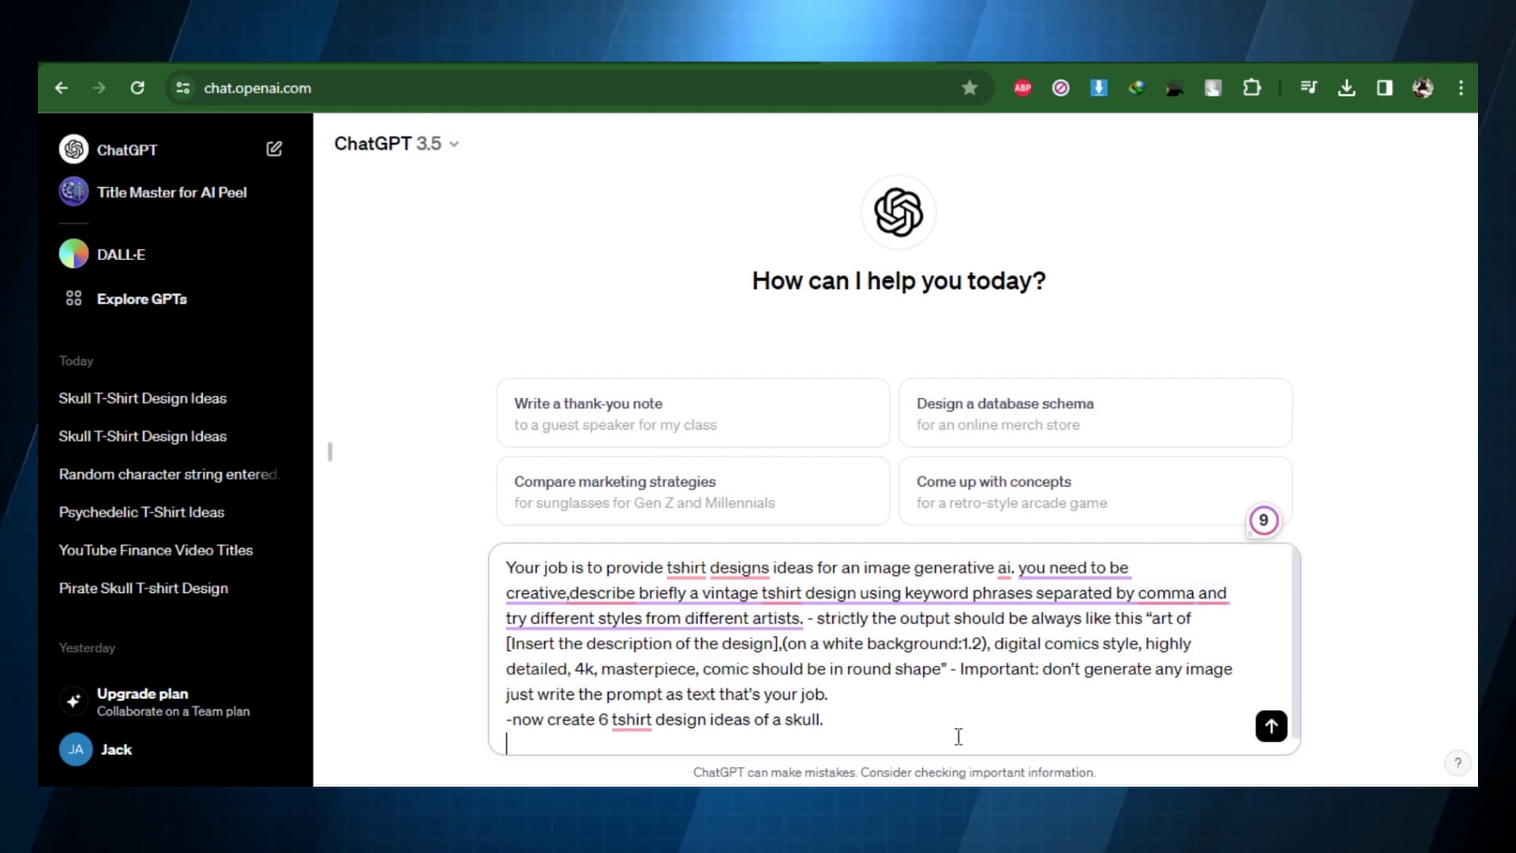
key("Return")
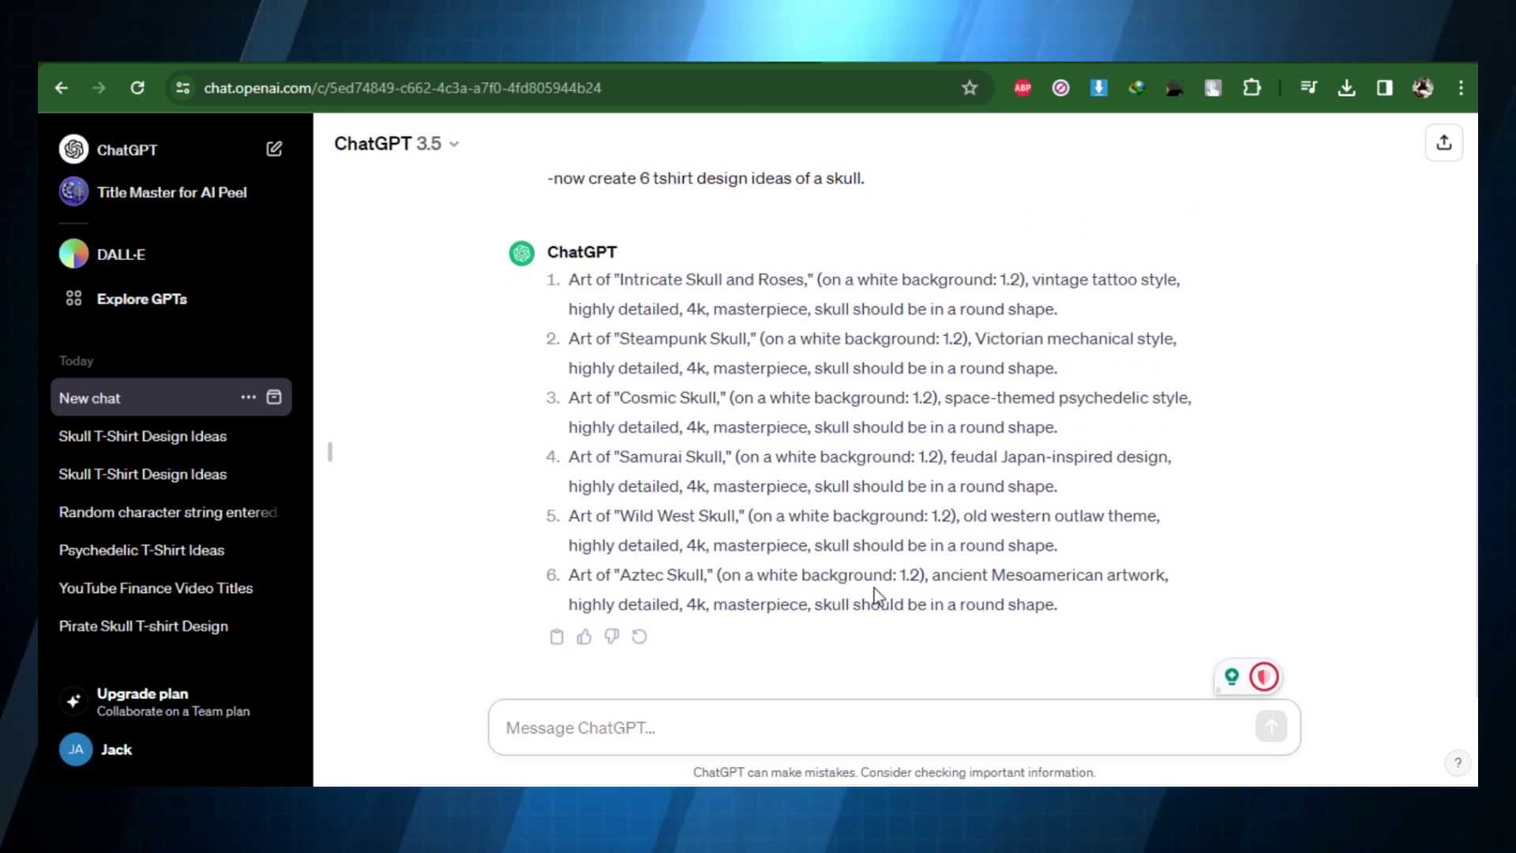
scroll(874, 596, "up", 5)
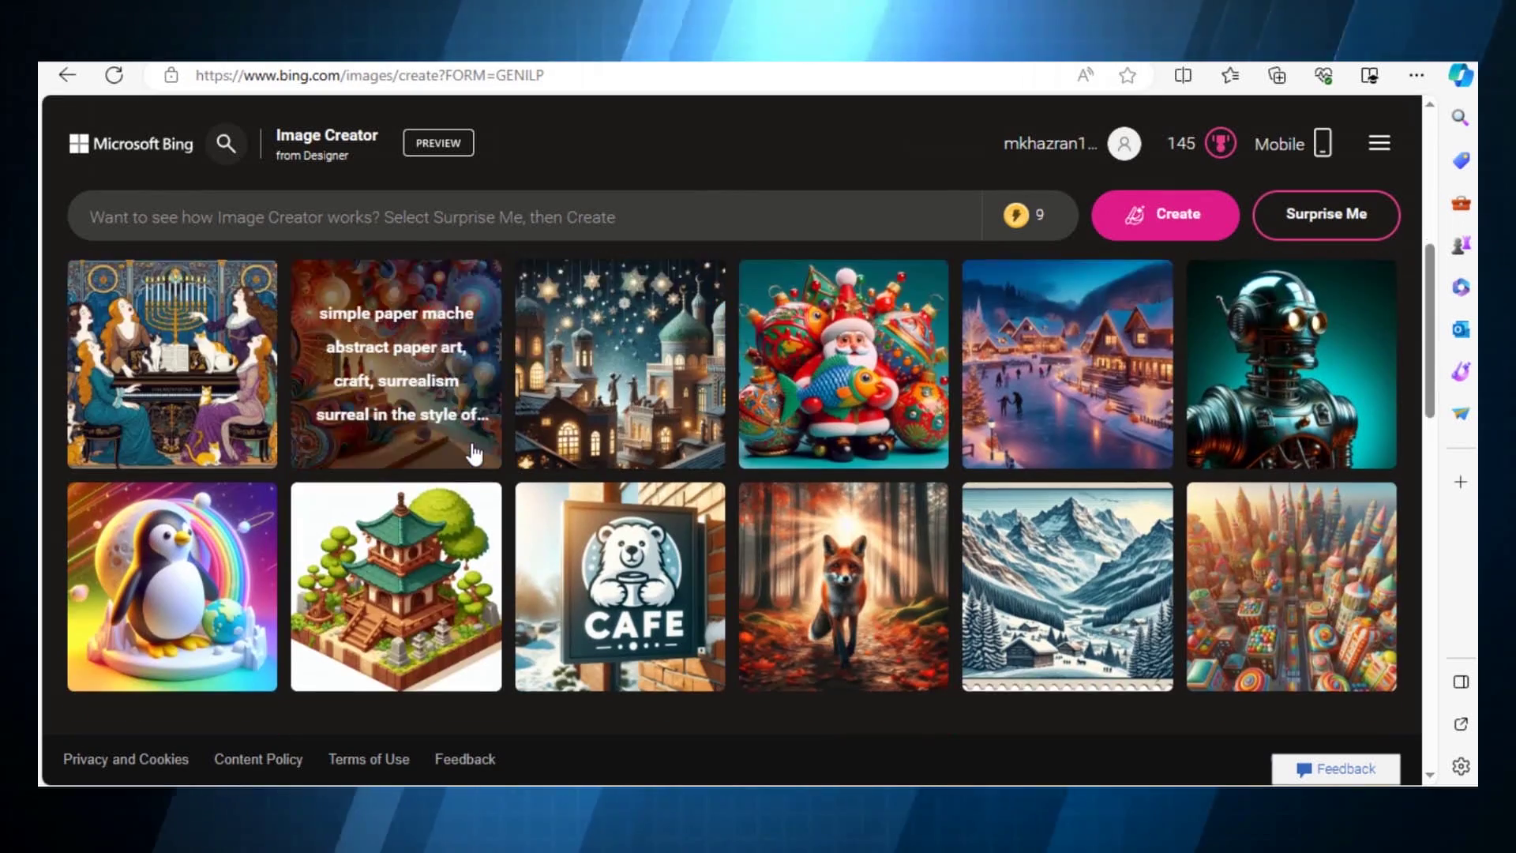
Generate Bing images from the pasted Steampunk Skull prompt.
scroll(474, 455, "down", 1)
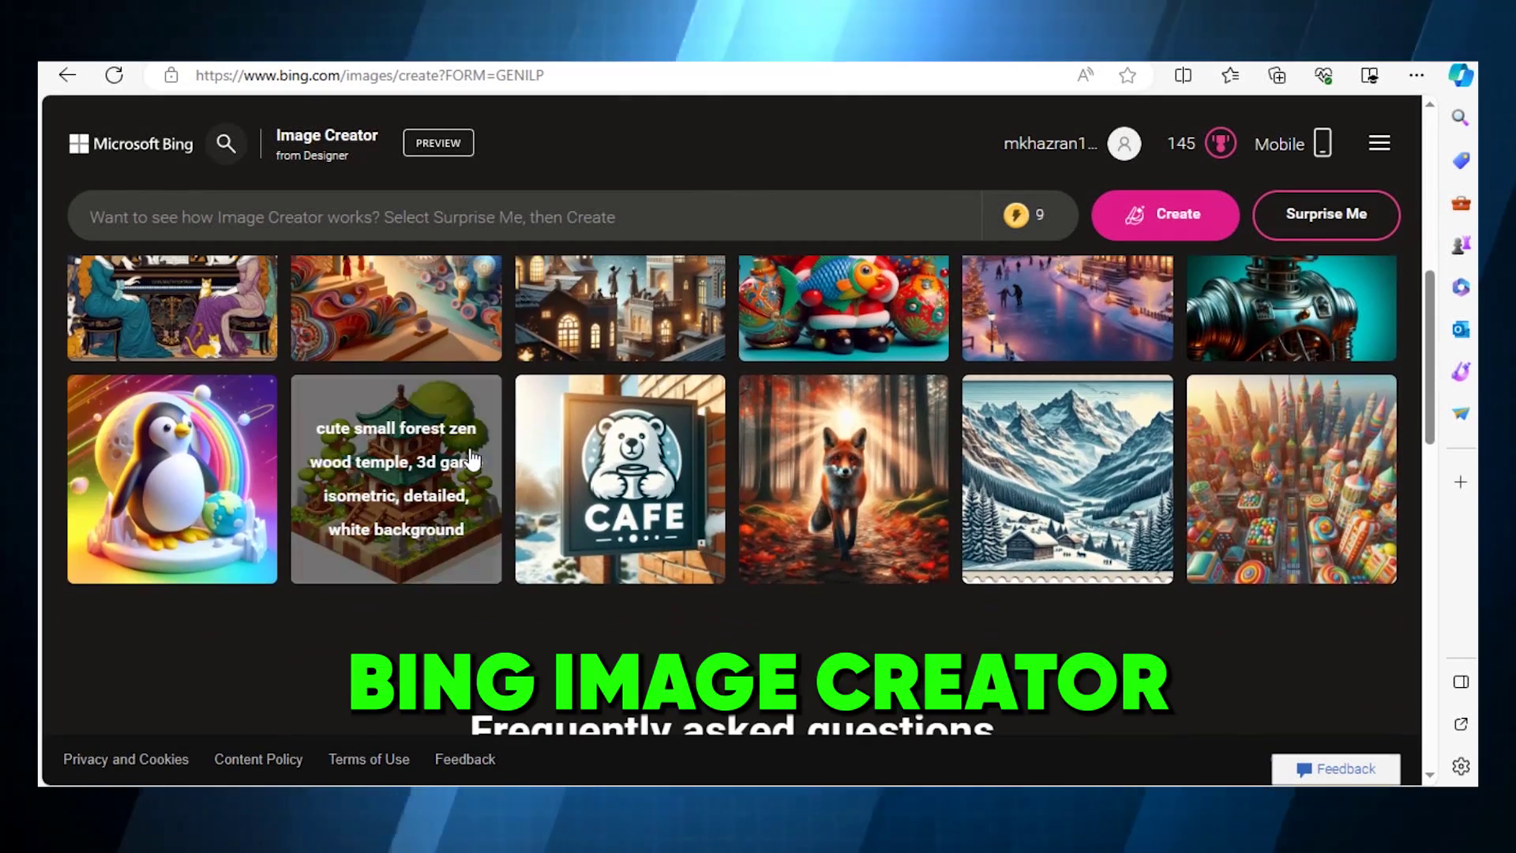
scroll(474, 394, "up", 5)
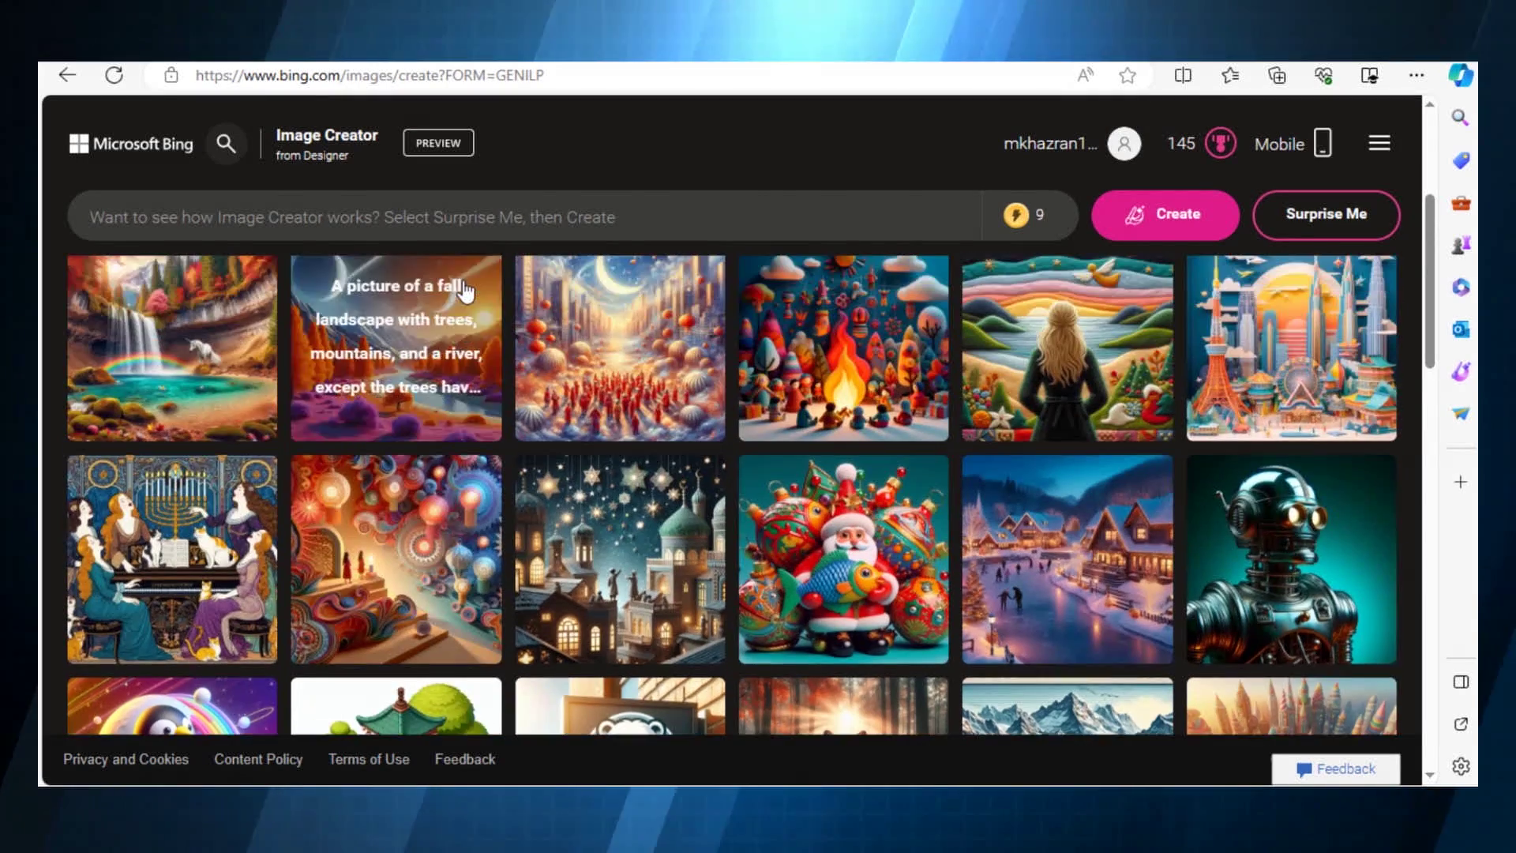
left_click(478, 225)
key("ctrl+v")
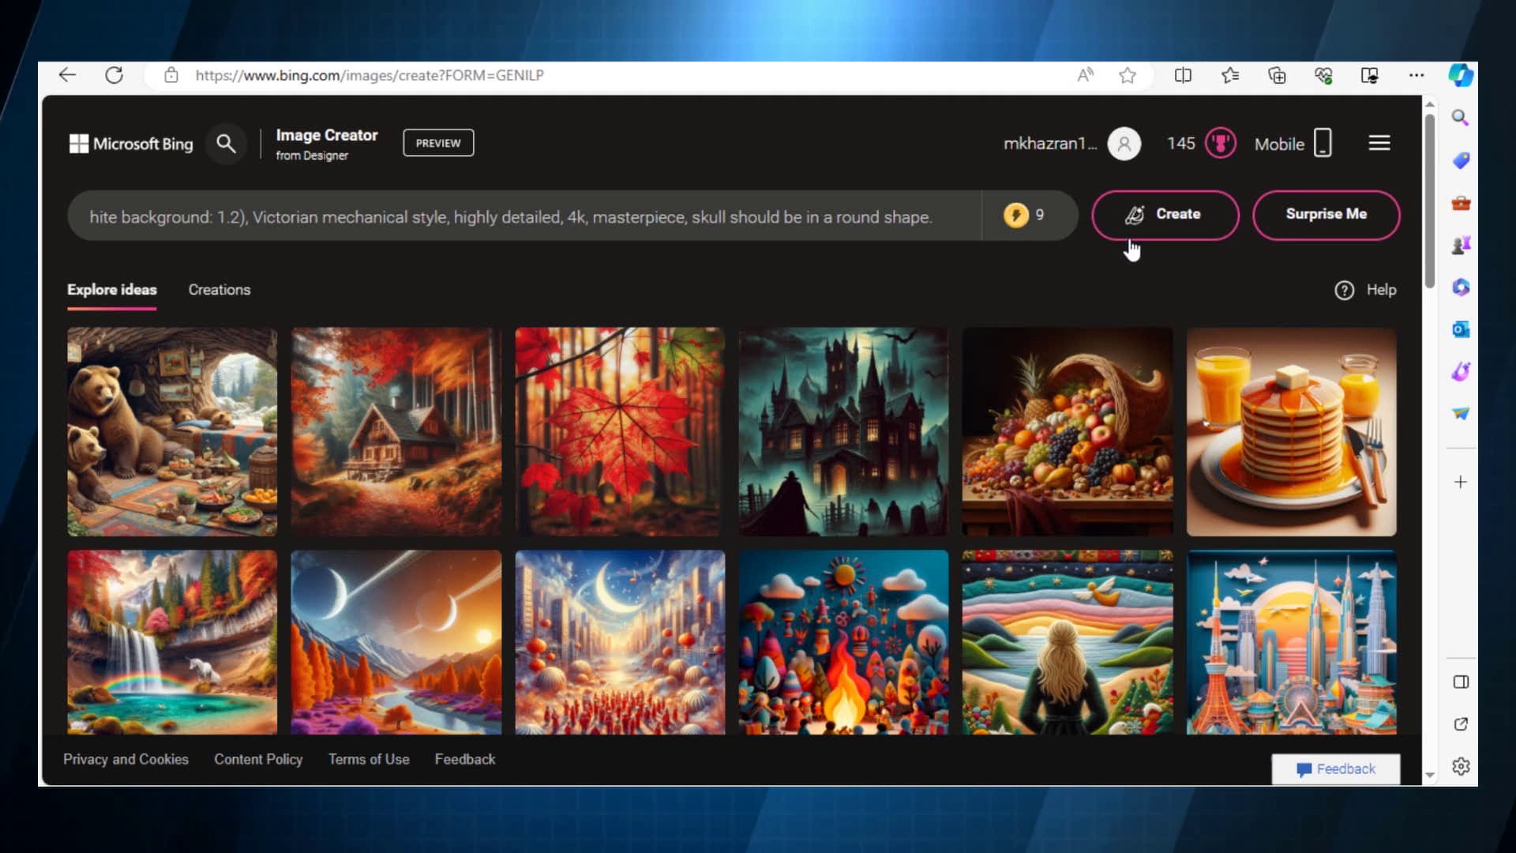
left_click(1158, 235)
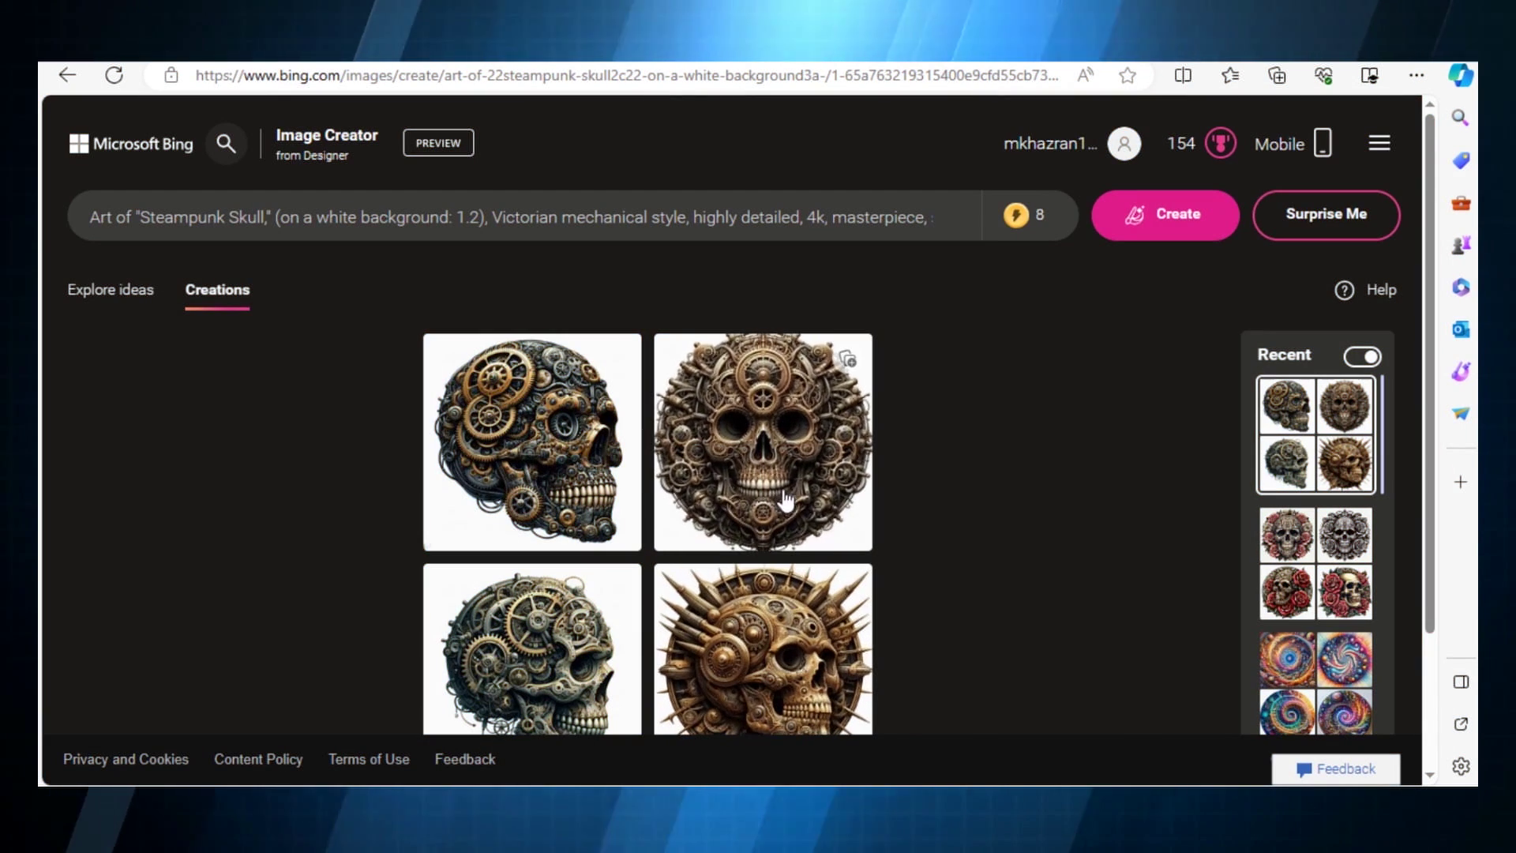
Browse the steampunk skull results, then generate and preview the Cosmic Skull images.
left_click(586, 434)
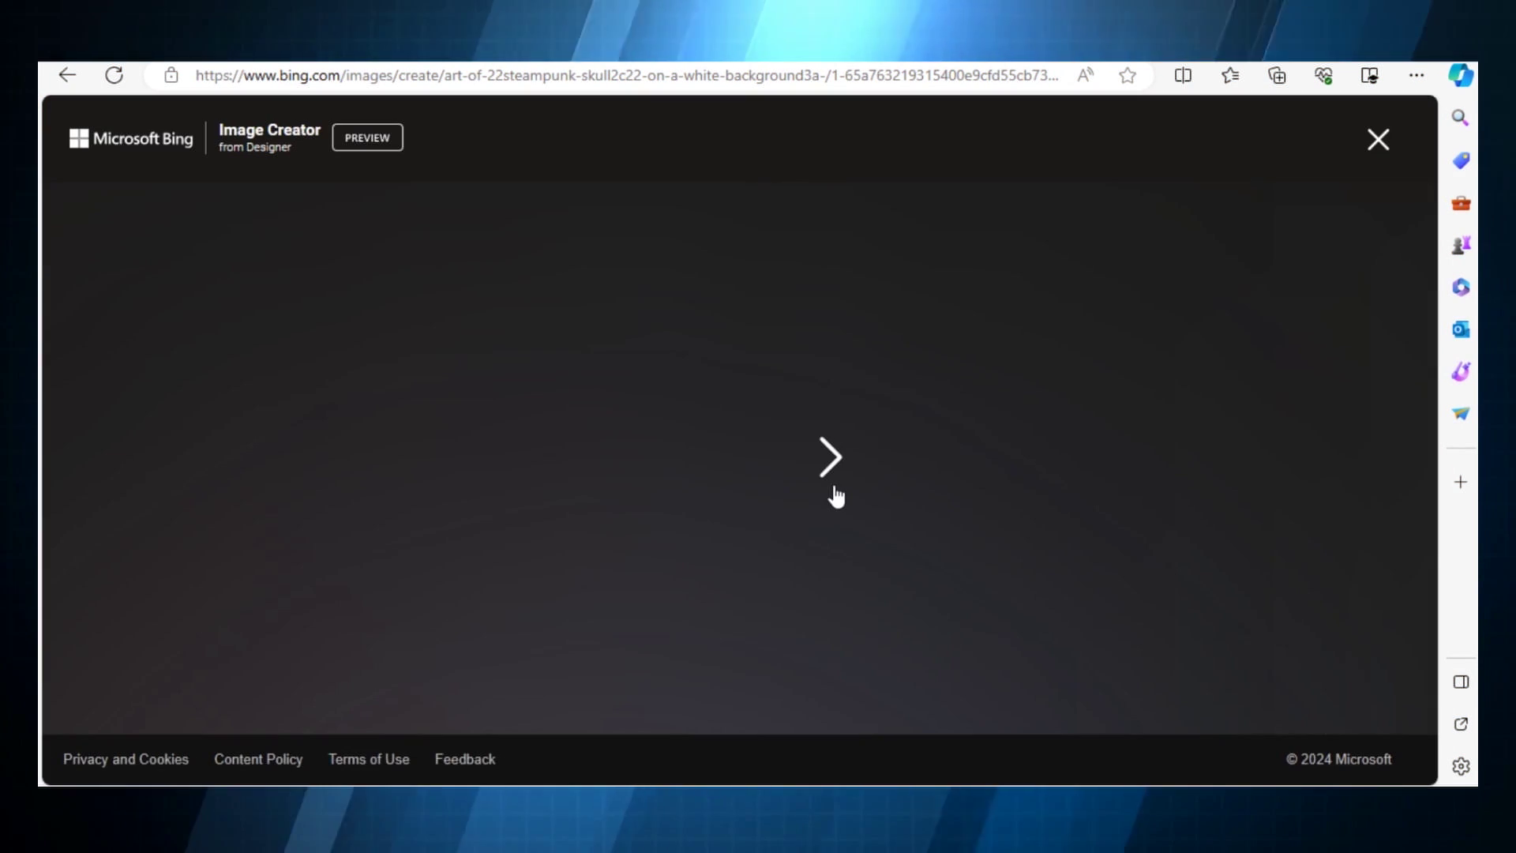
left_click(830, 458)
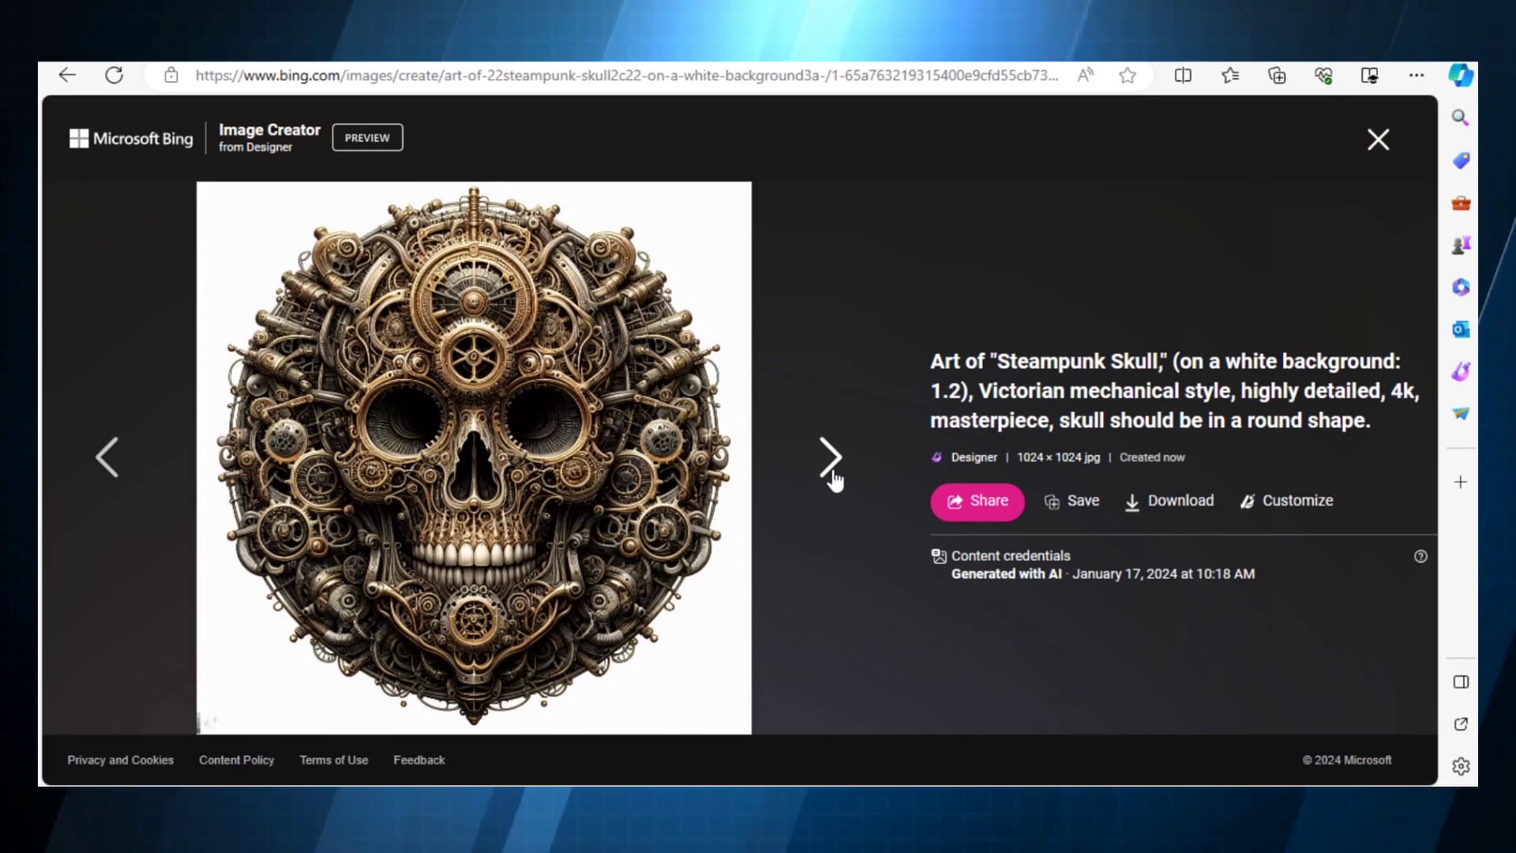
left_click(831, 458)
left_click(832, 465)
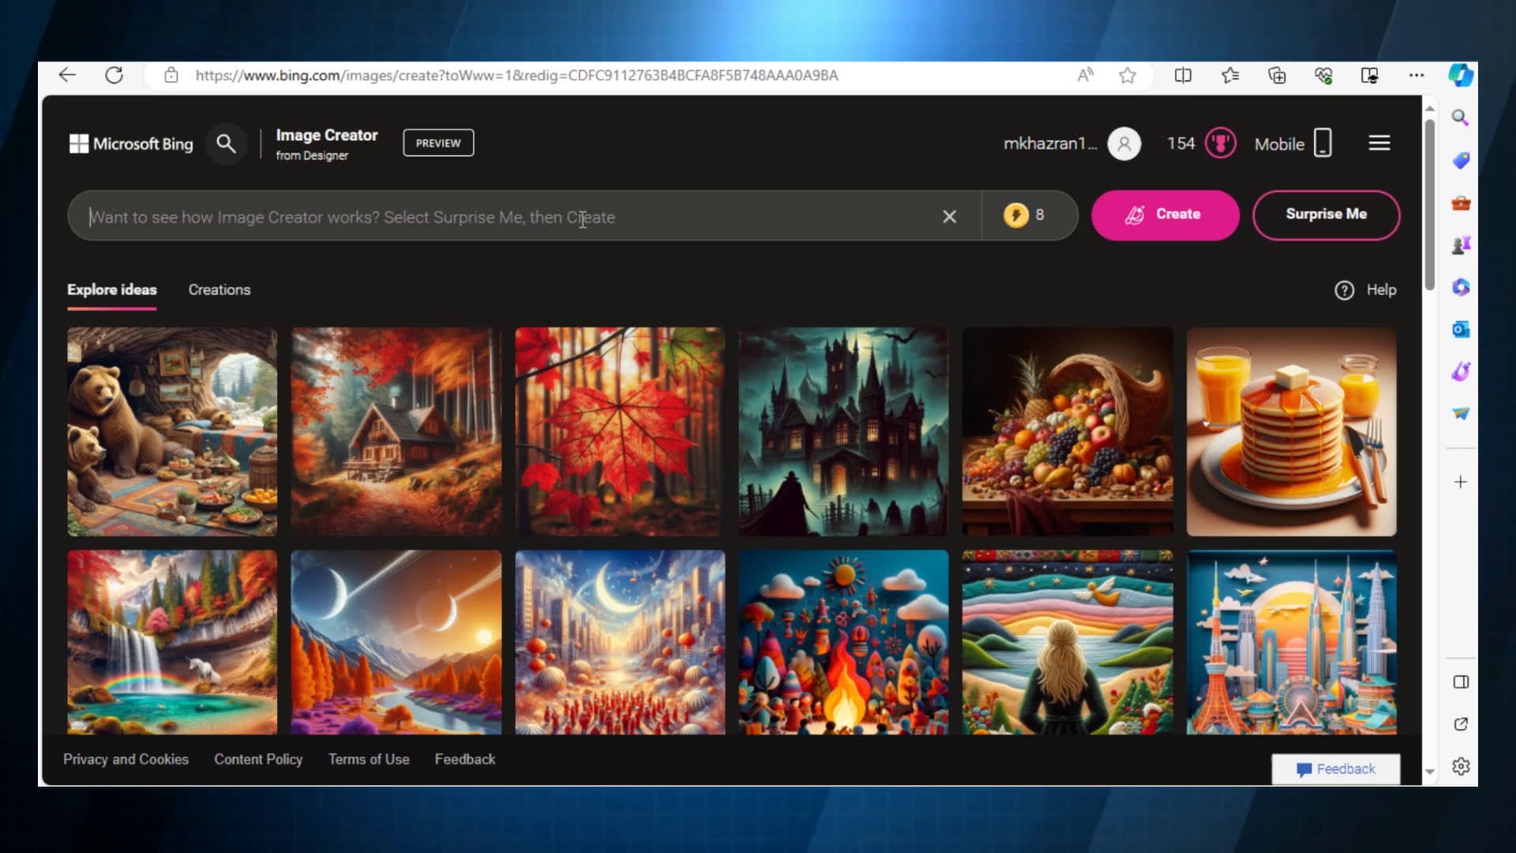
key("Return")
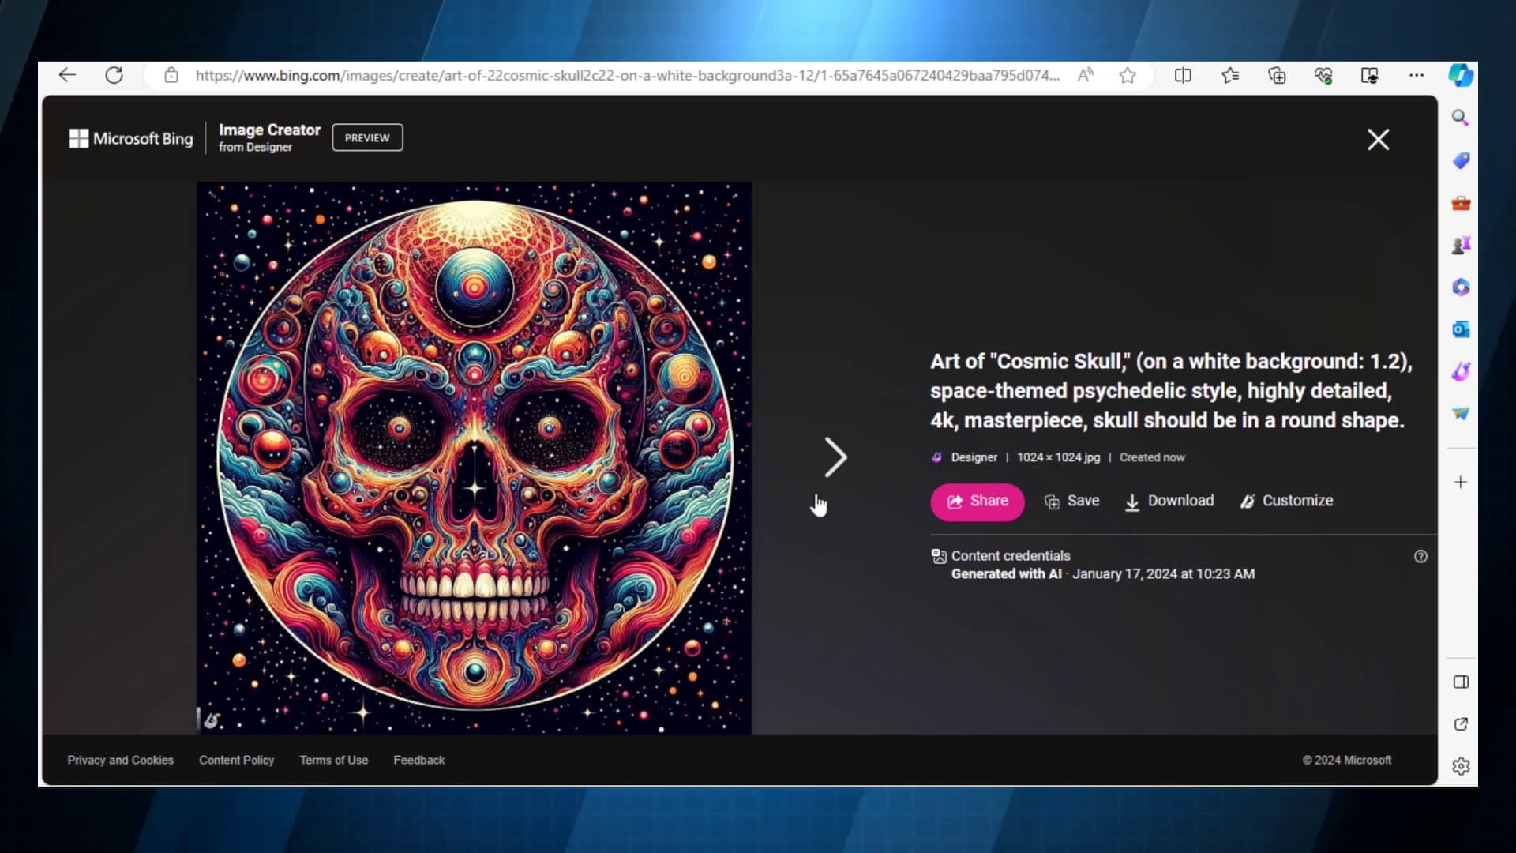
left_click(832, 462)
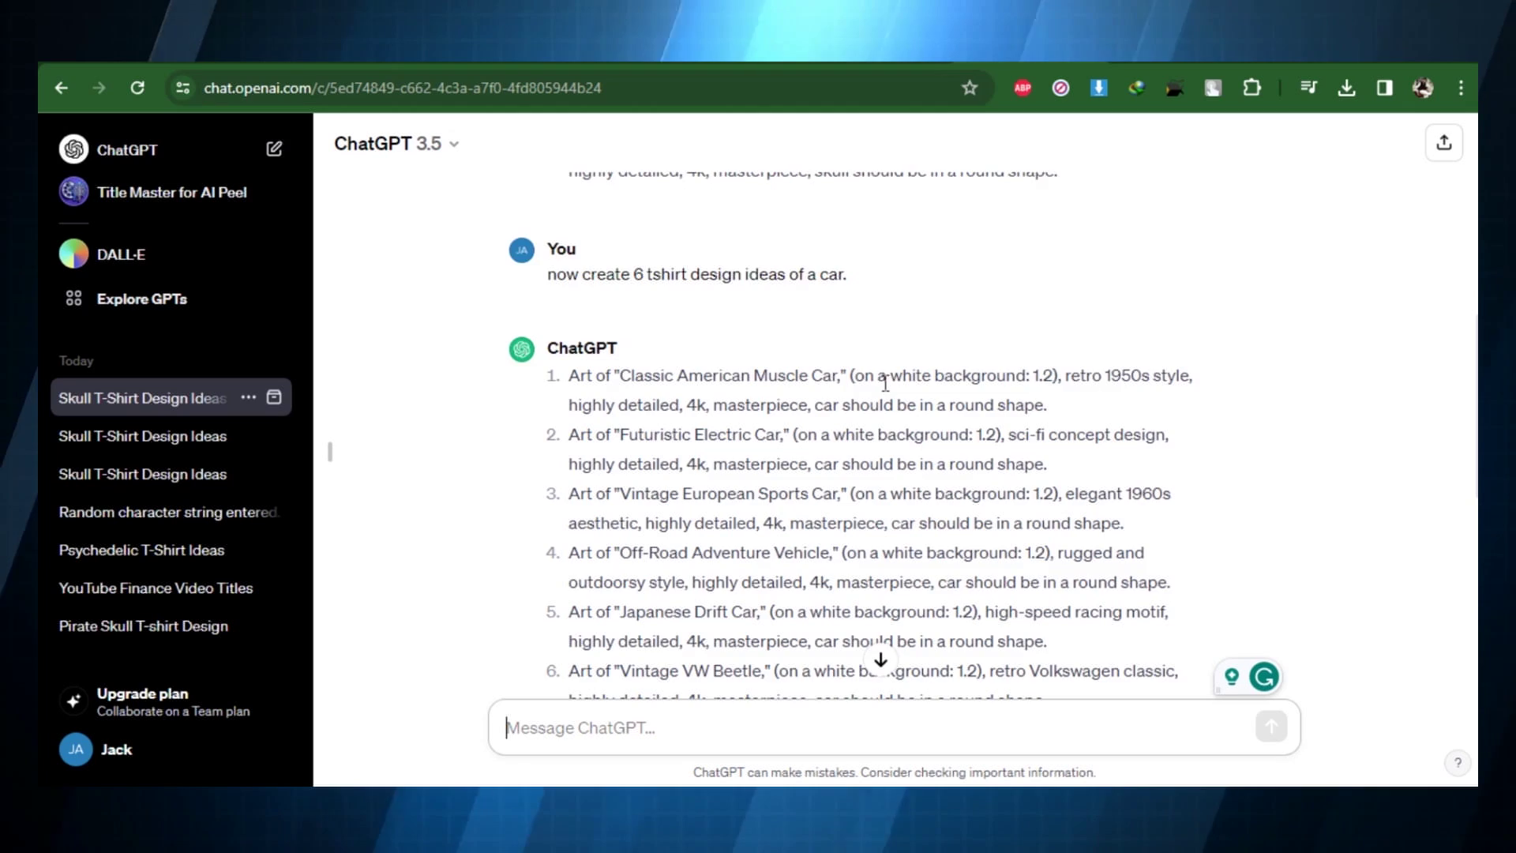
Step through all four Futuristic Electric Car renders in the image viewer.
scroll(879, 401, "down", 5)
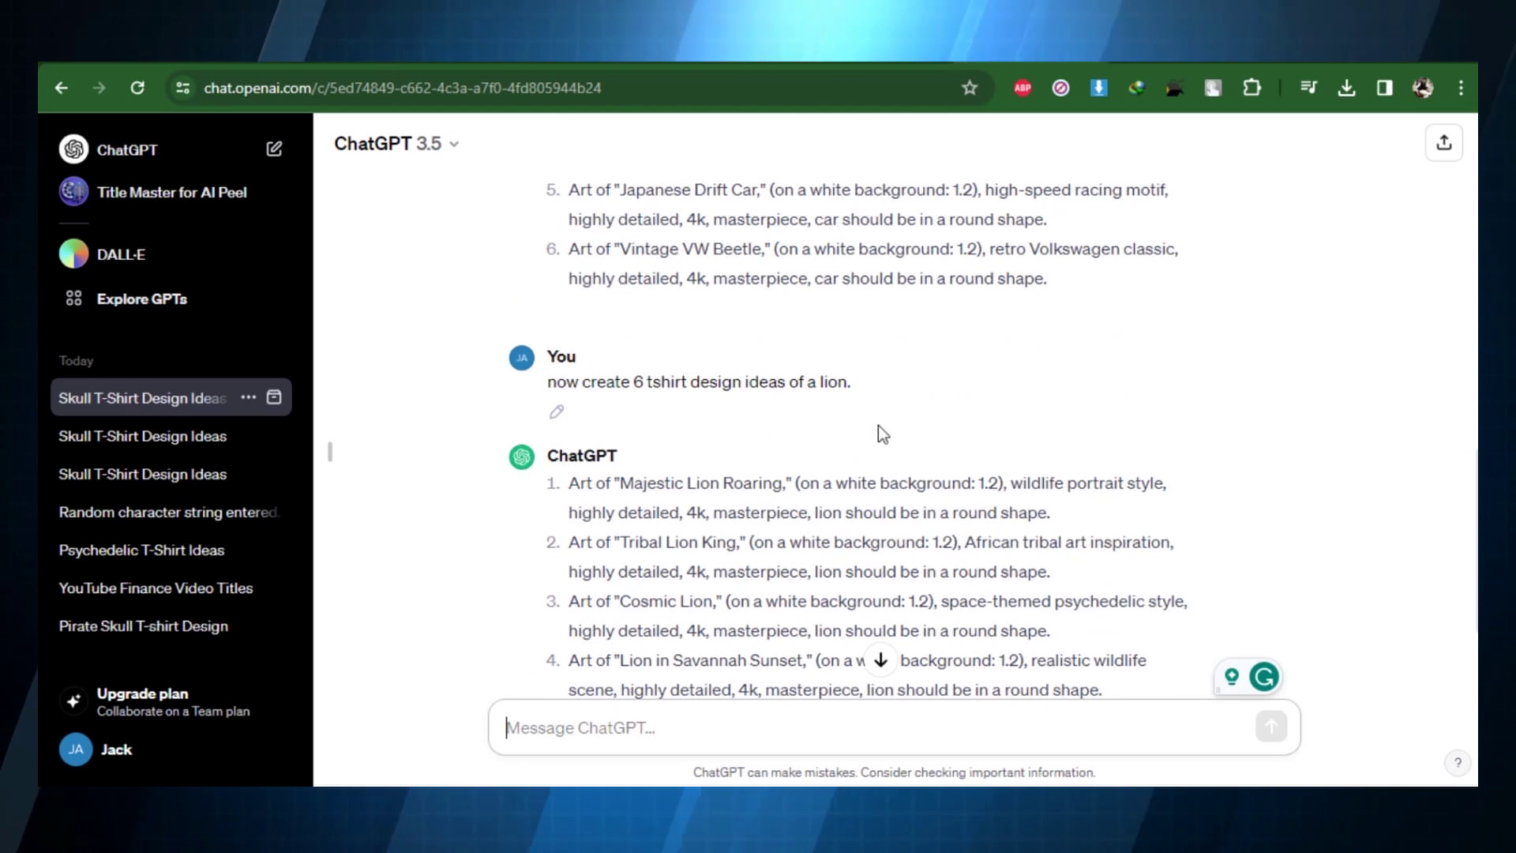
scroll(889, 410, "down", 3)
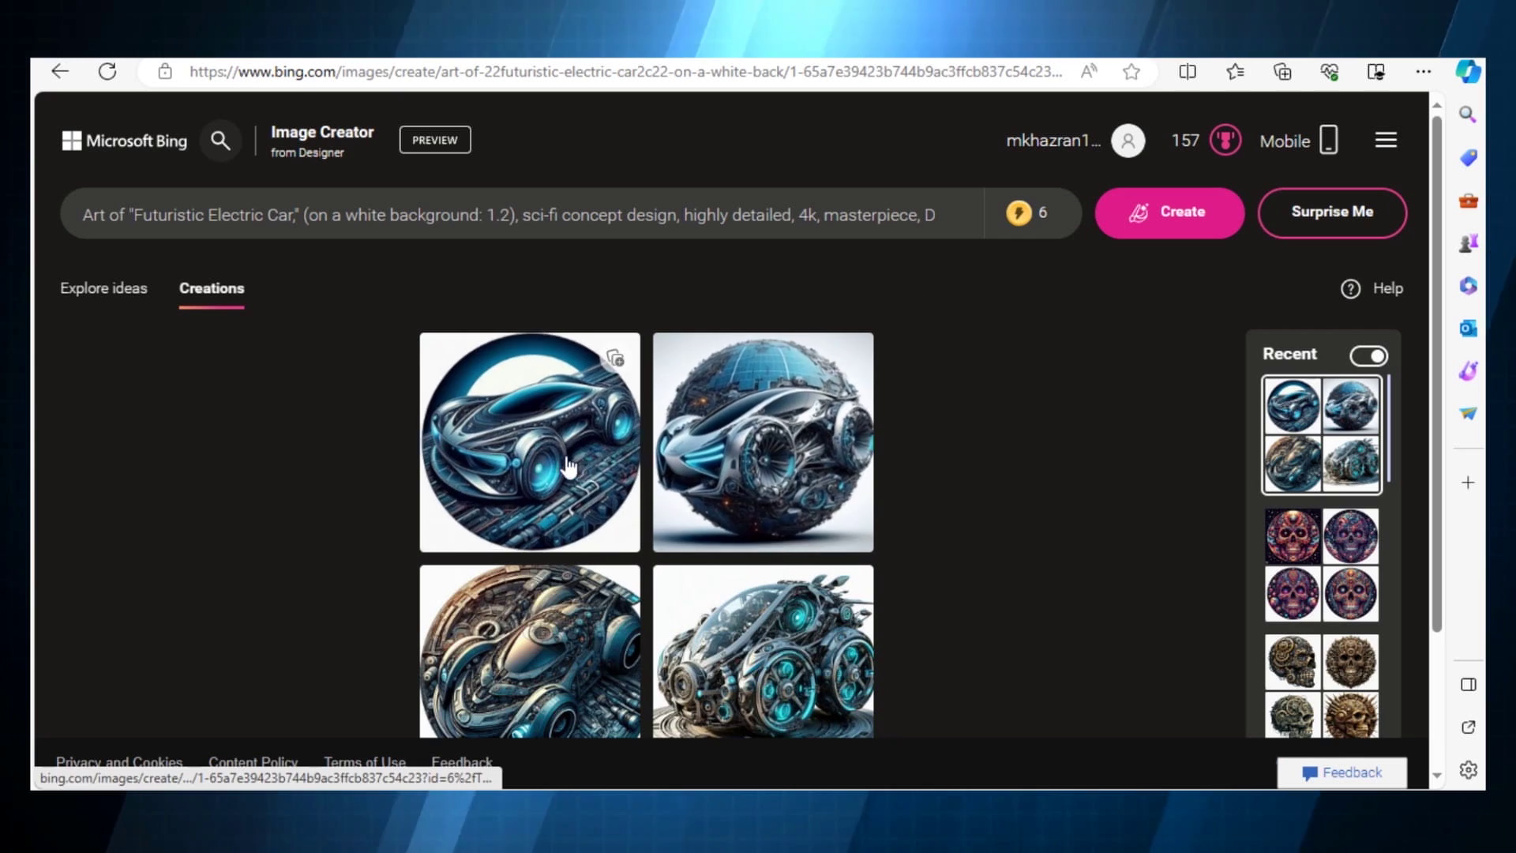
left_click(544, 438)
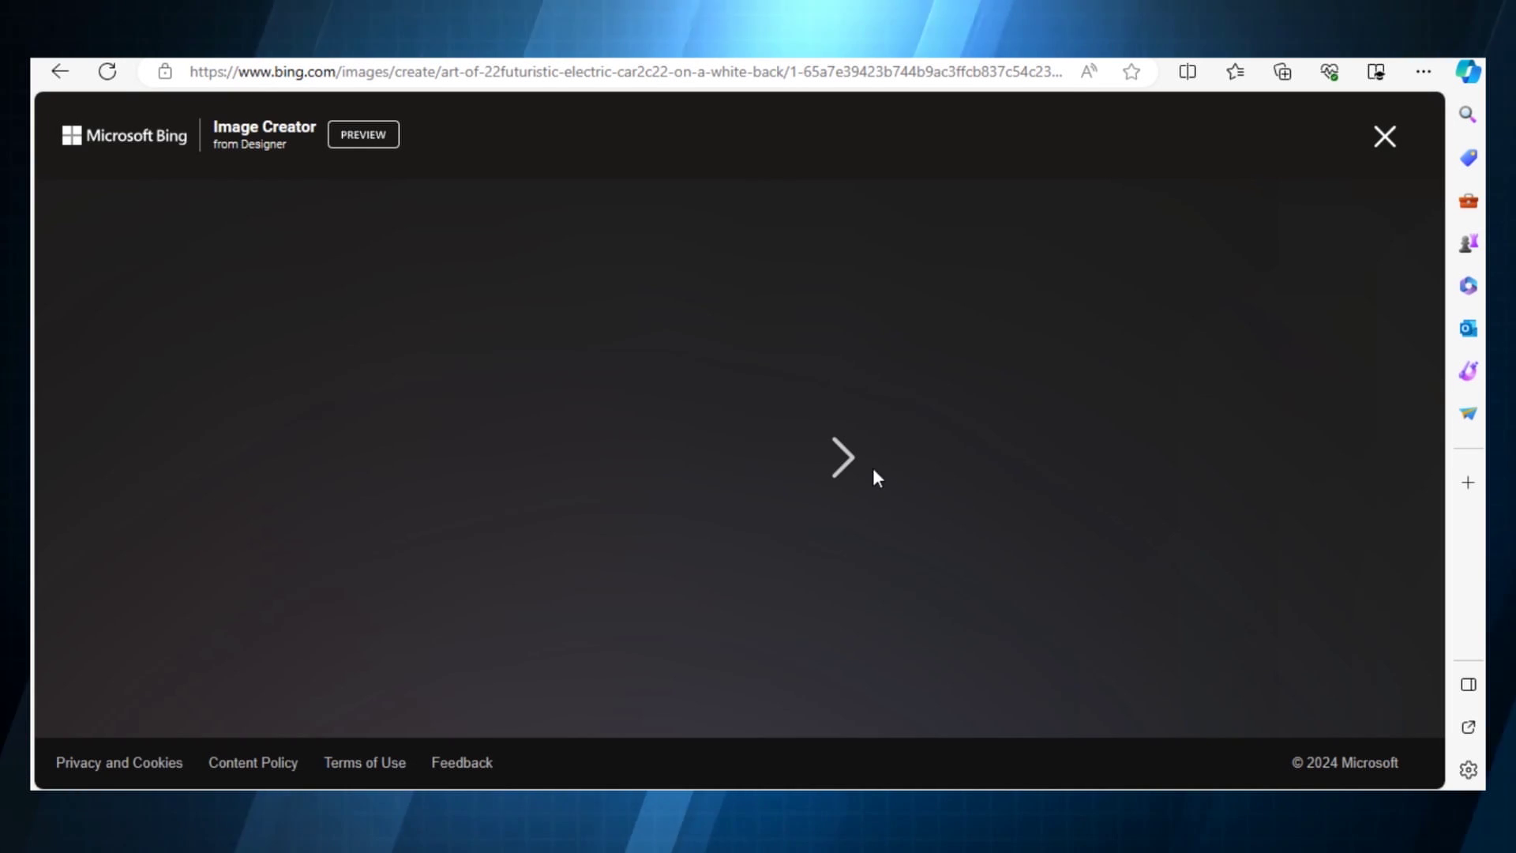
left_click(831, 458)
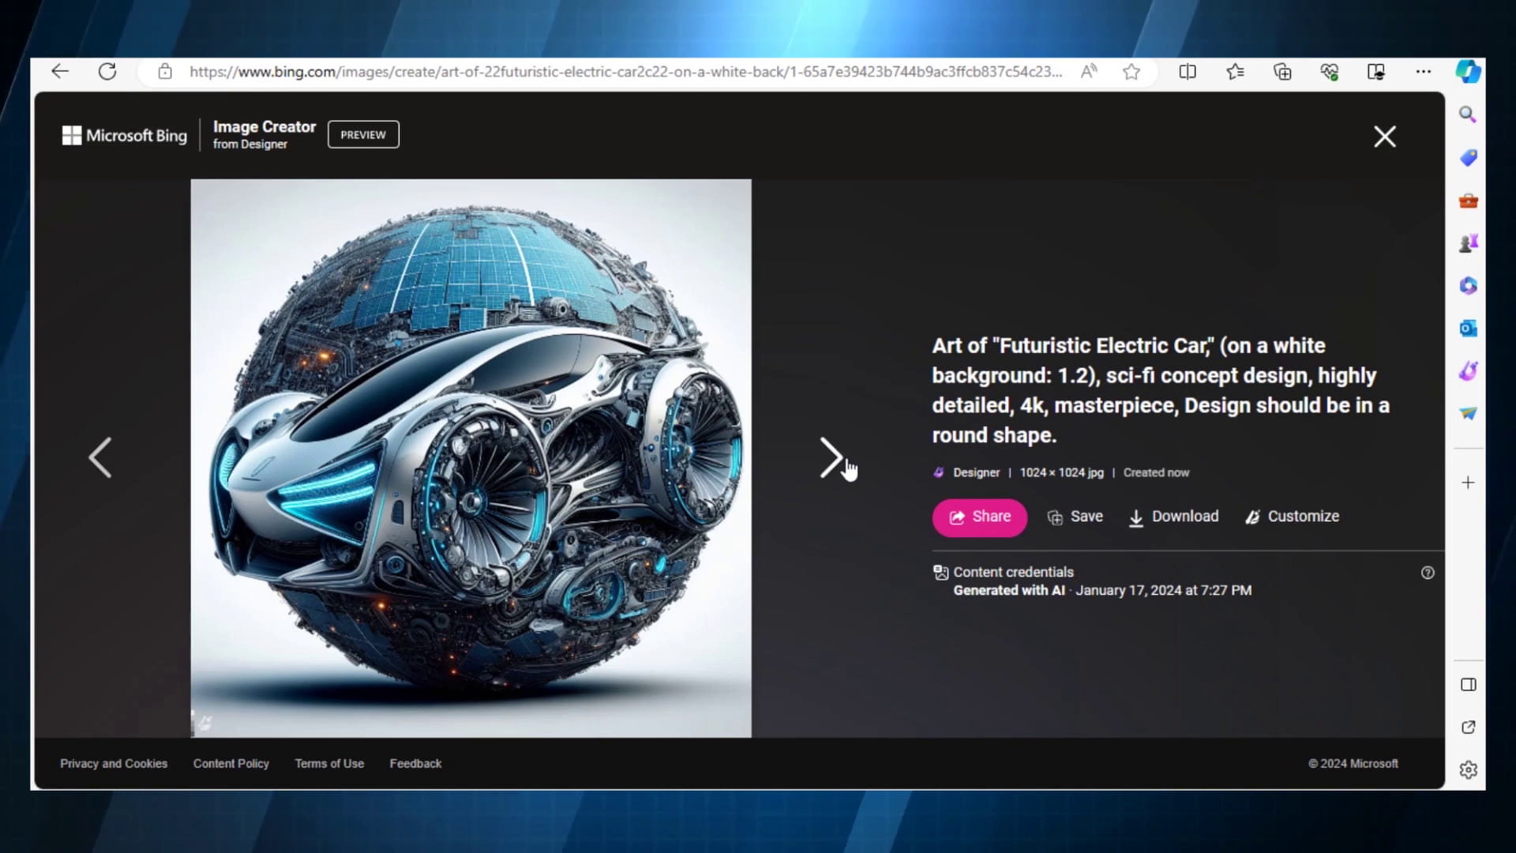
left_click(846, 461)
left_click(847, 461)
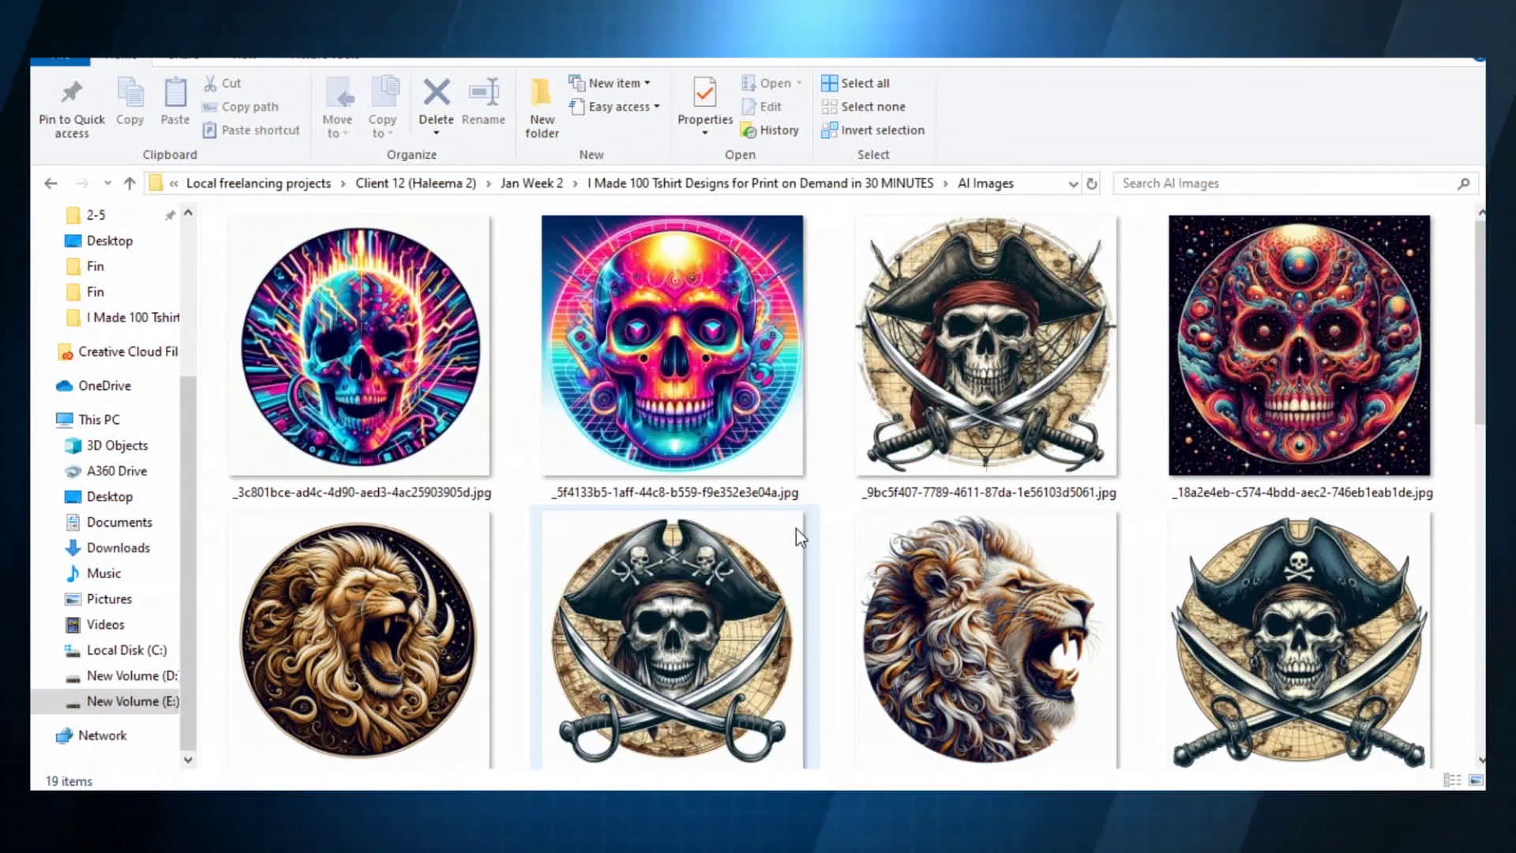
Scroll through the AI Images folder's skull, pirate and lion design thumbnails.
scroll(1232, 288, "down", 2)
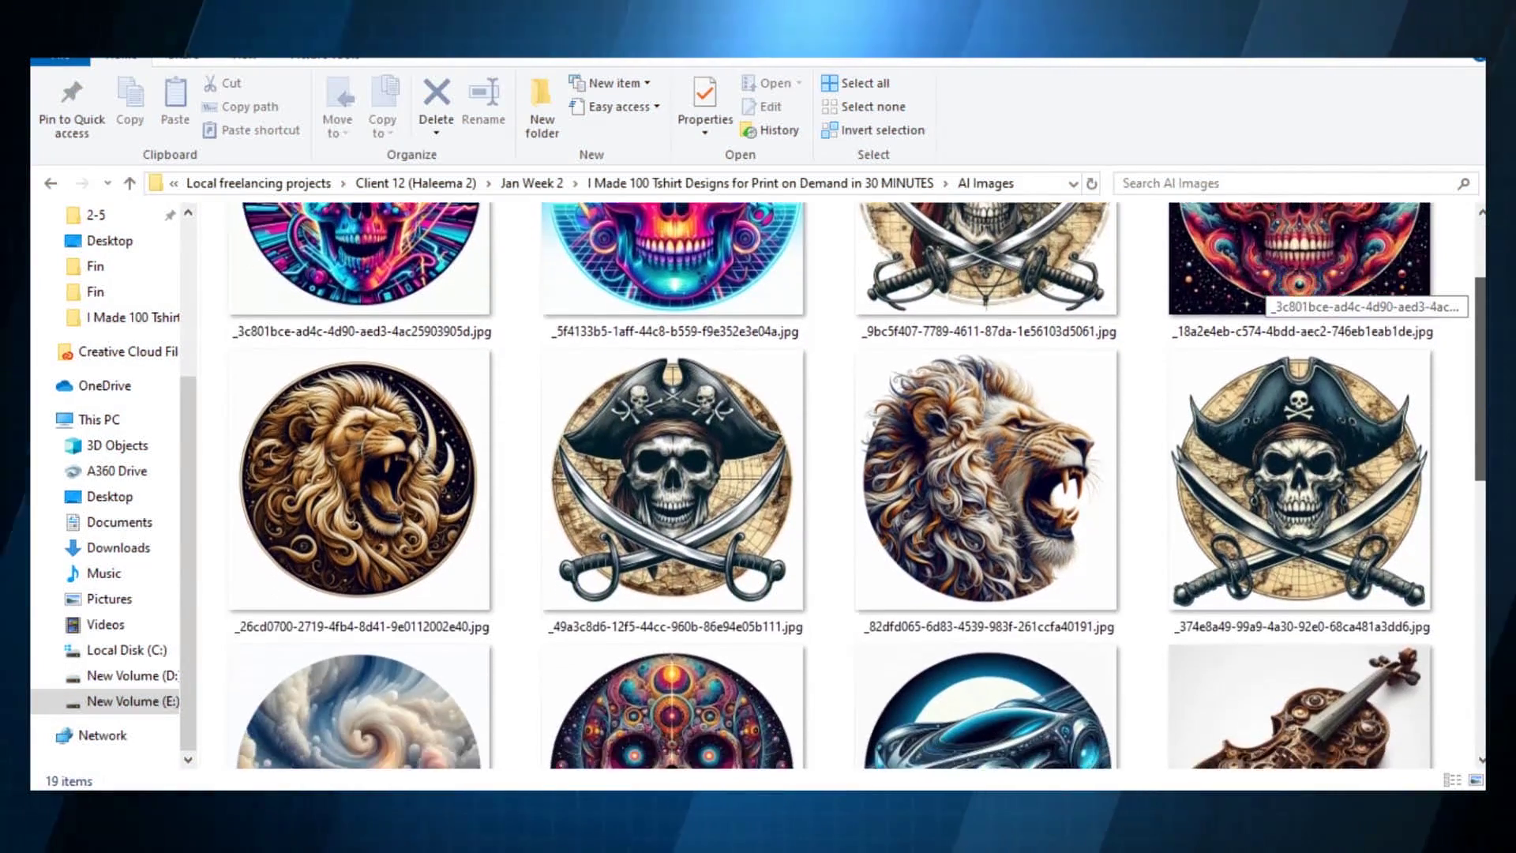
scroll(1263, 293, "down", 3)
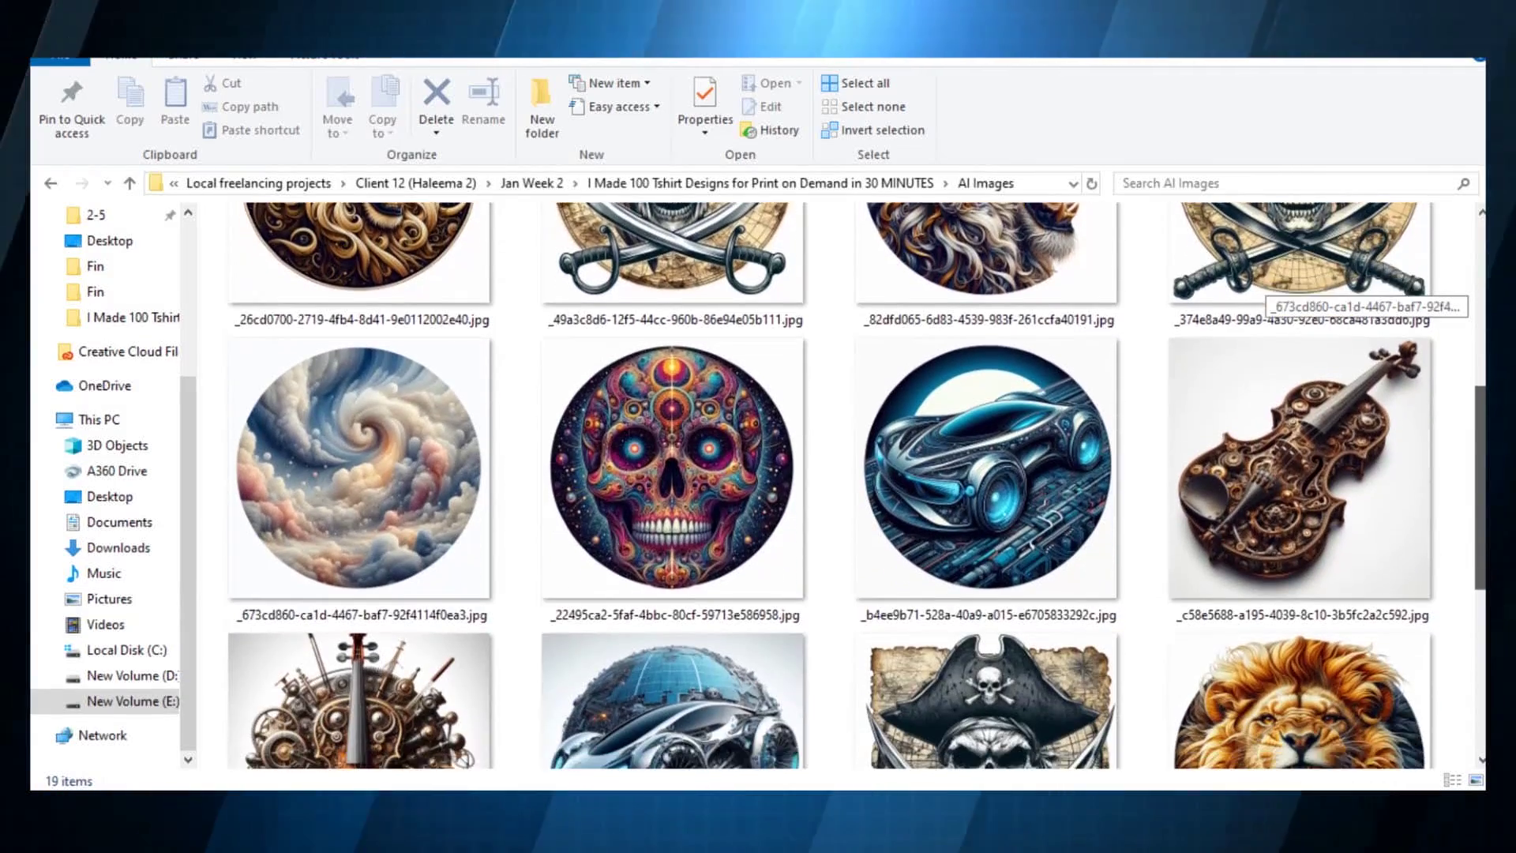
scroll(1263, 296, "down", 4)
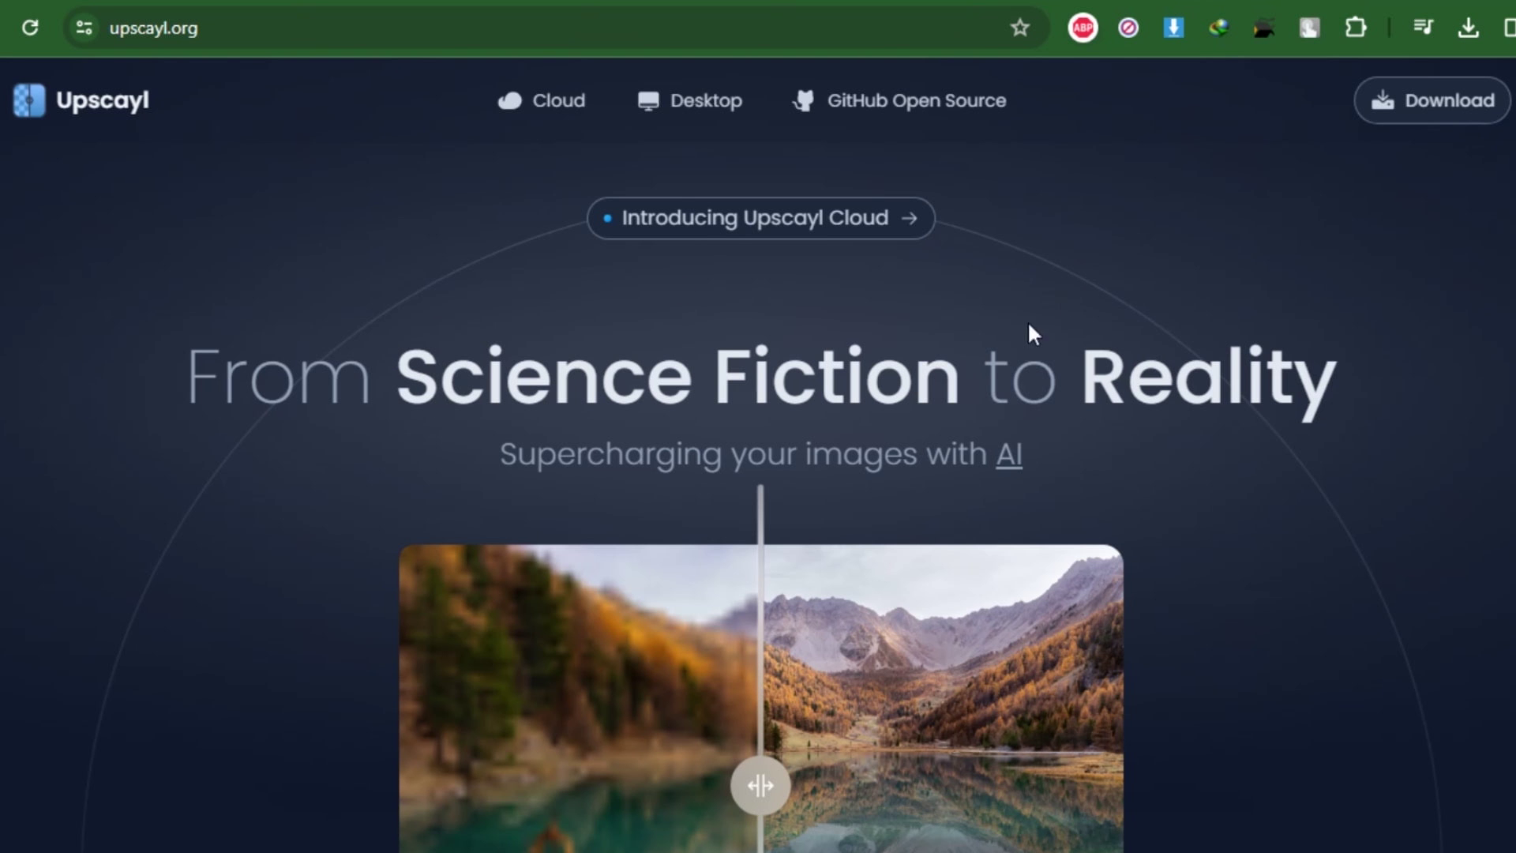
Try the before/after slider on upscayl.org, then go to its Download section.
scroll(762, 555, "down", 3)
mouse_move(762, 555)
left_mouse_down()
mouse_move(450, 551)
mouse_move(1058, 552)
mouse_move(738, 545)
left_mouse_up()
scroll(1357, 357, "up", 3)
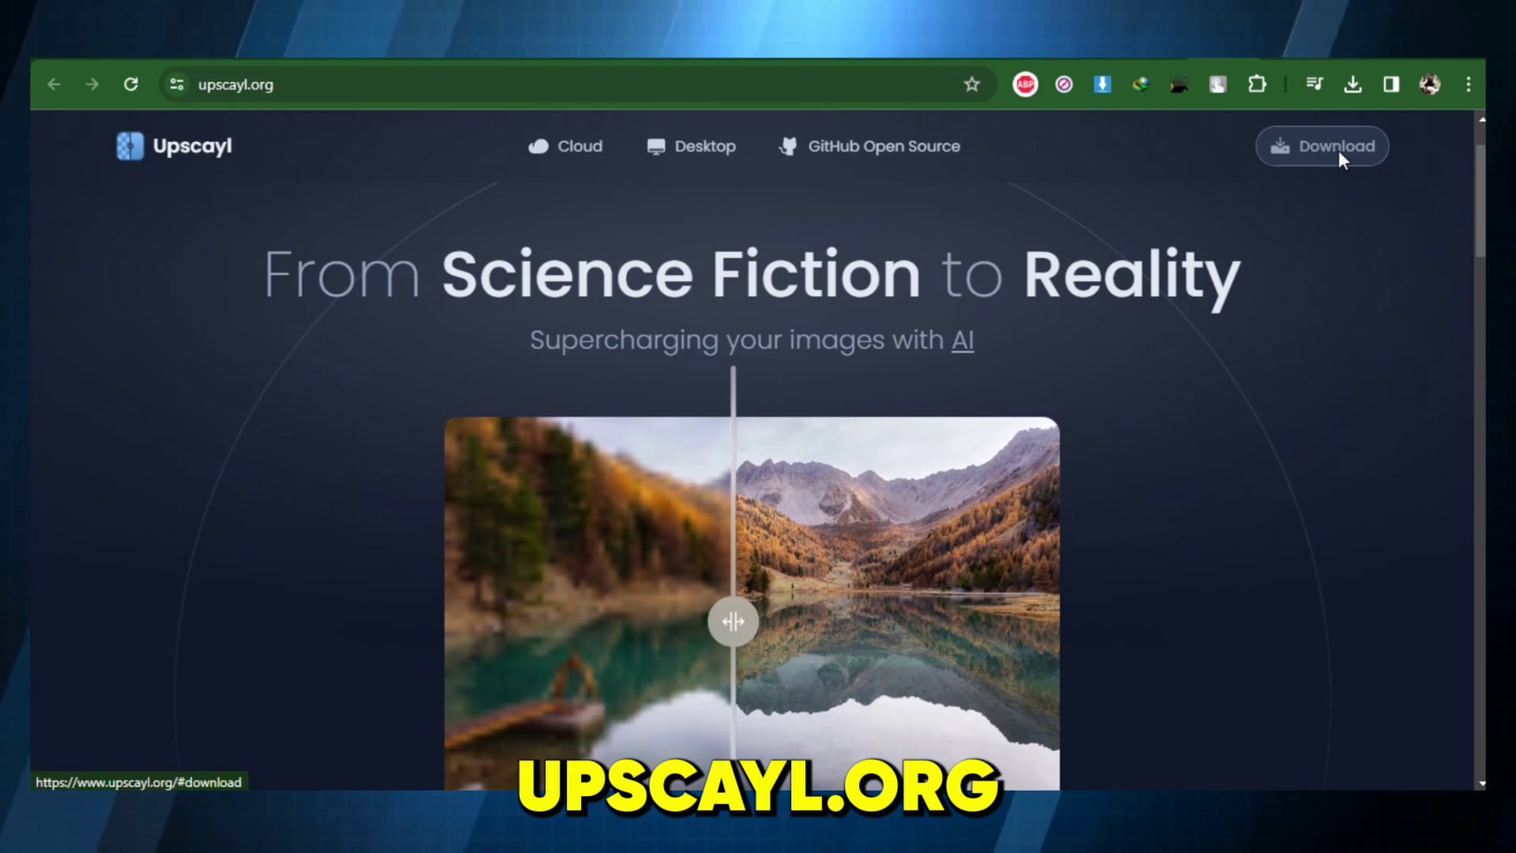
left_click(1338, 150)
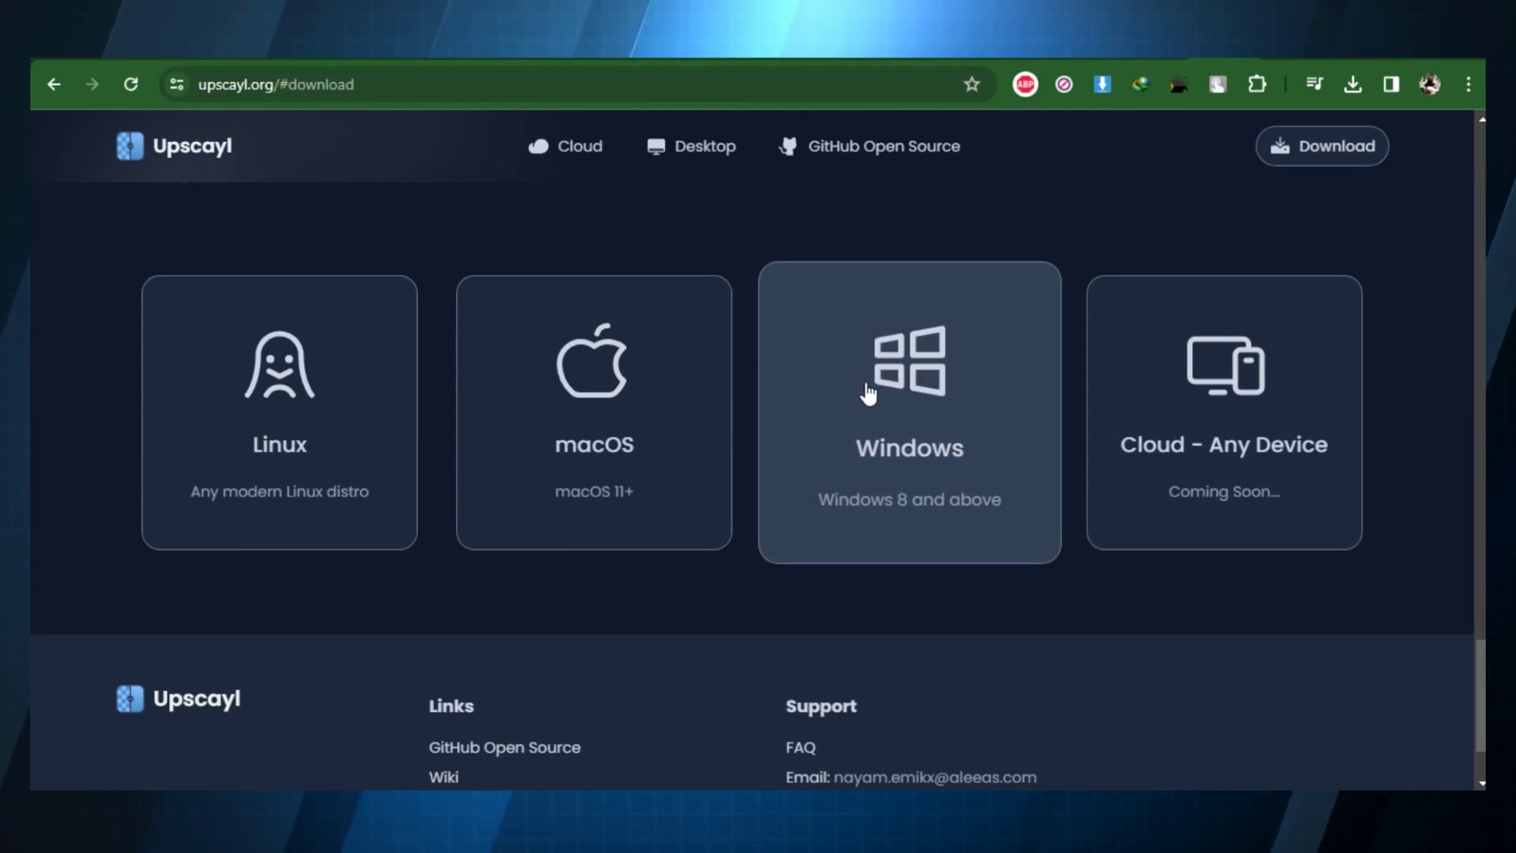
Upscale the pirate skull image to 3072x3072 with the General Photo (Ultrasharp) model.
left_click(158, 339)
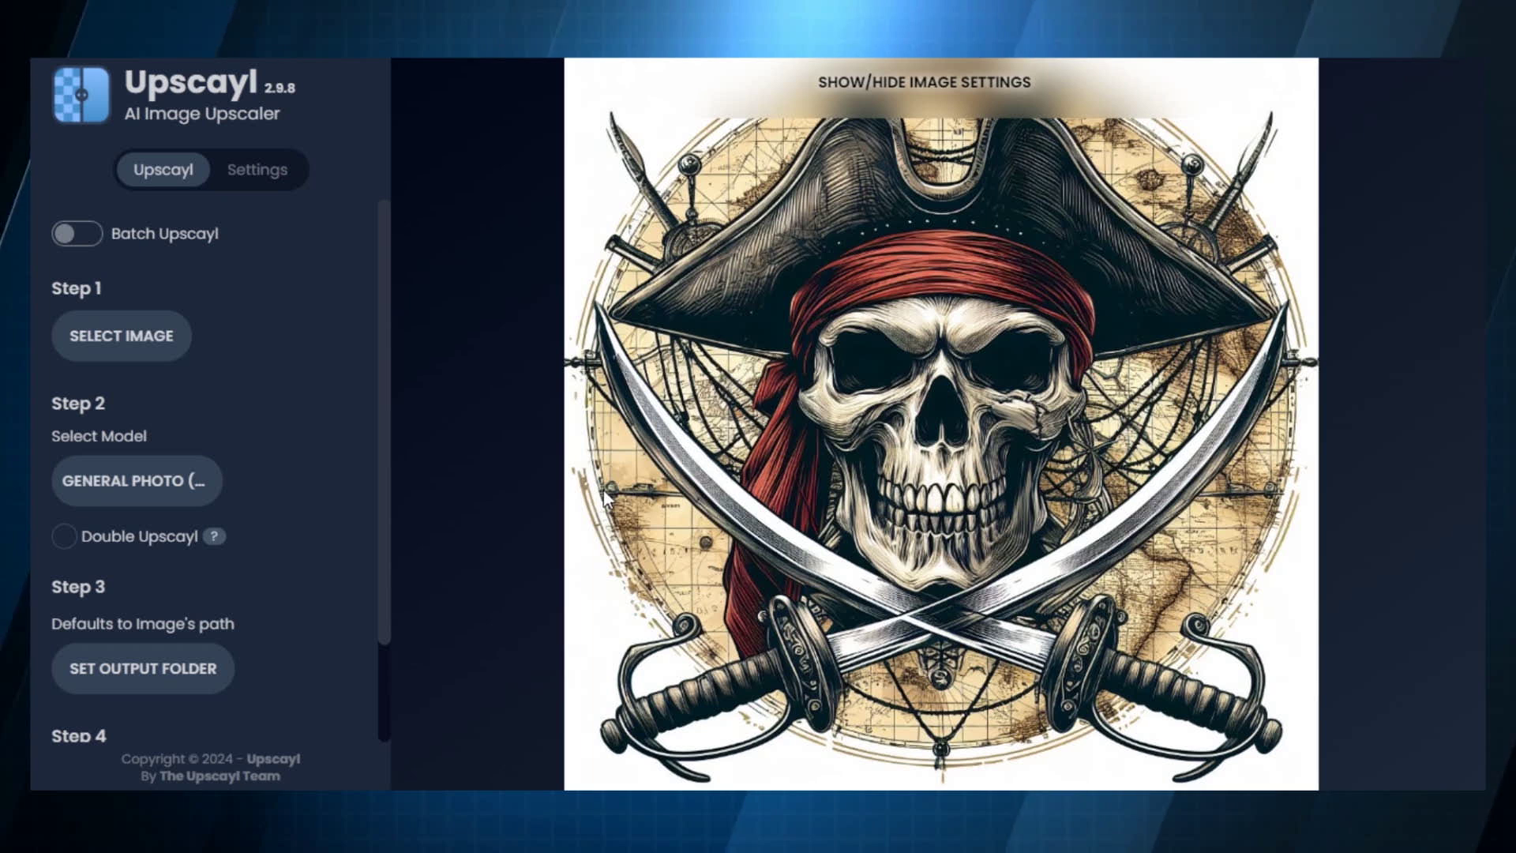
left_click(123, 496)
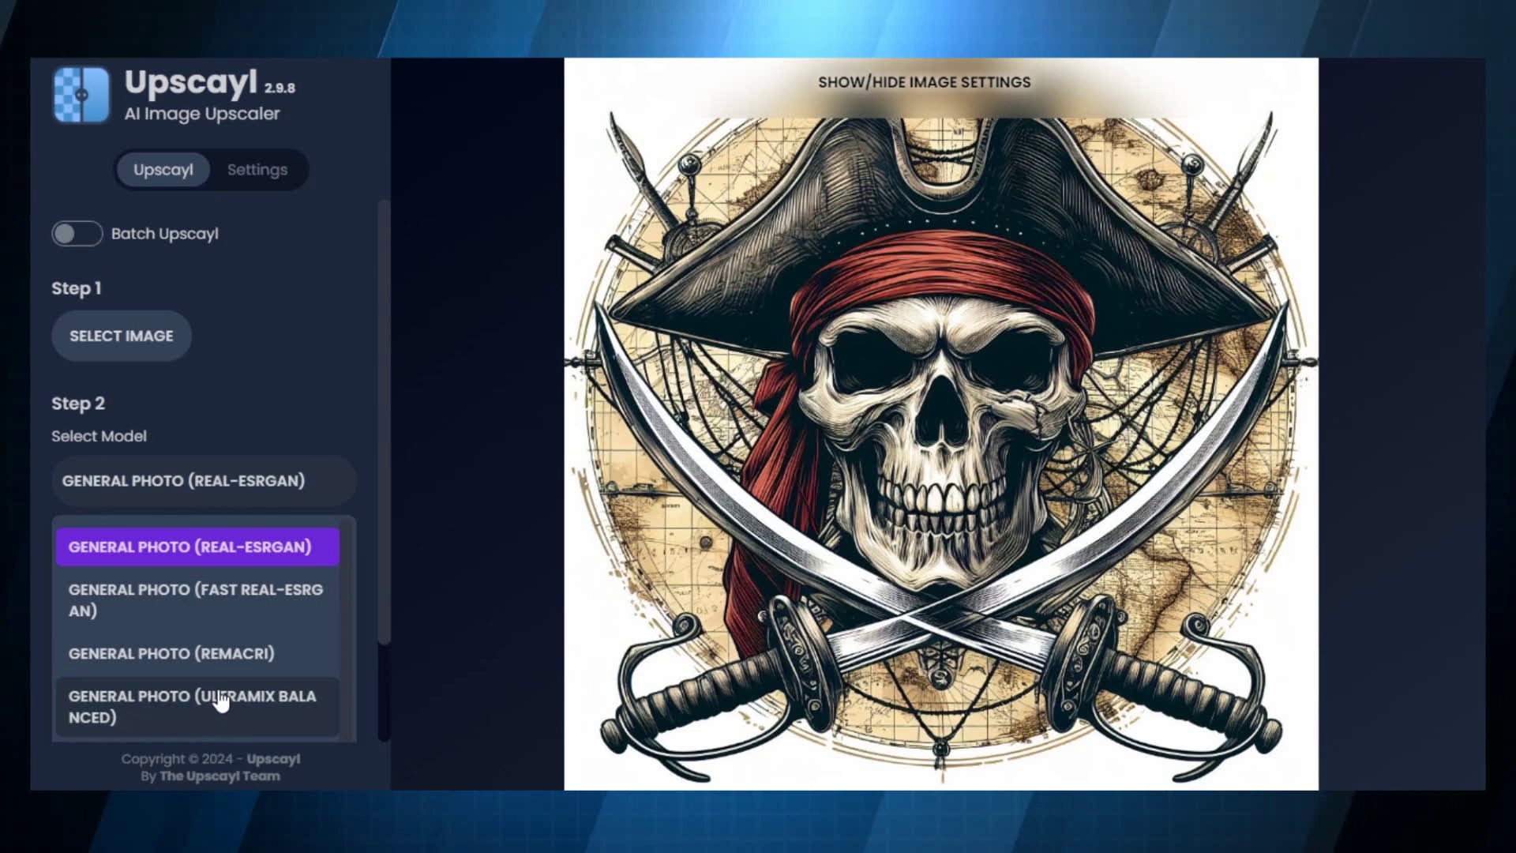
scroll(218, 705, "down", 1)
left_click(336, 721)
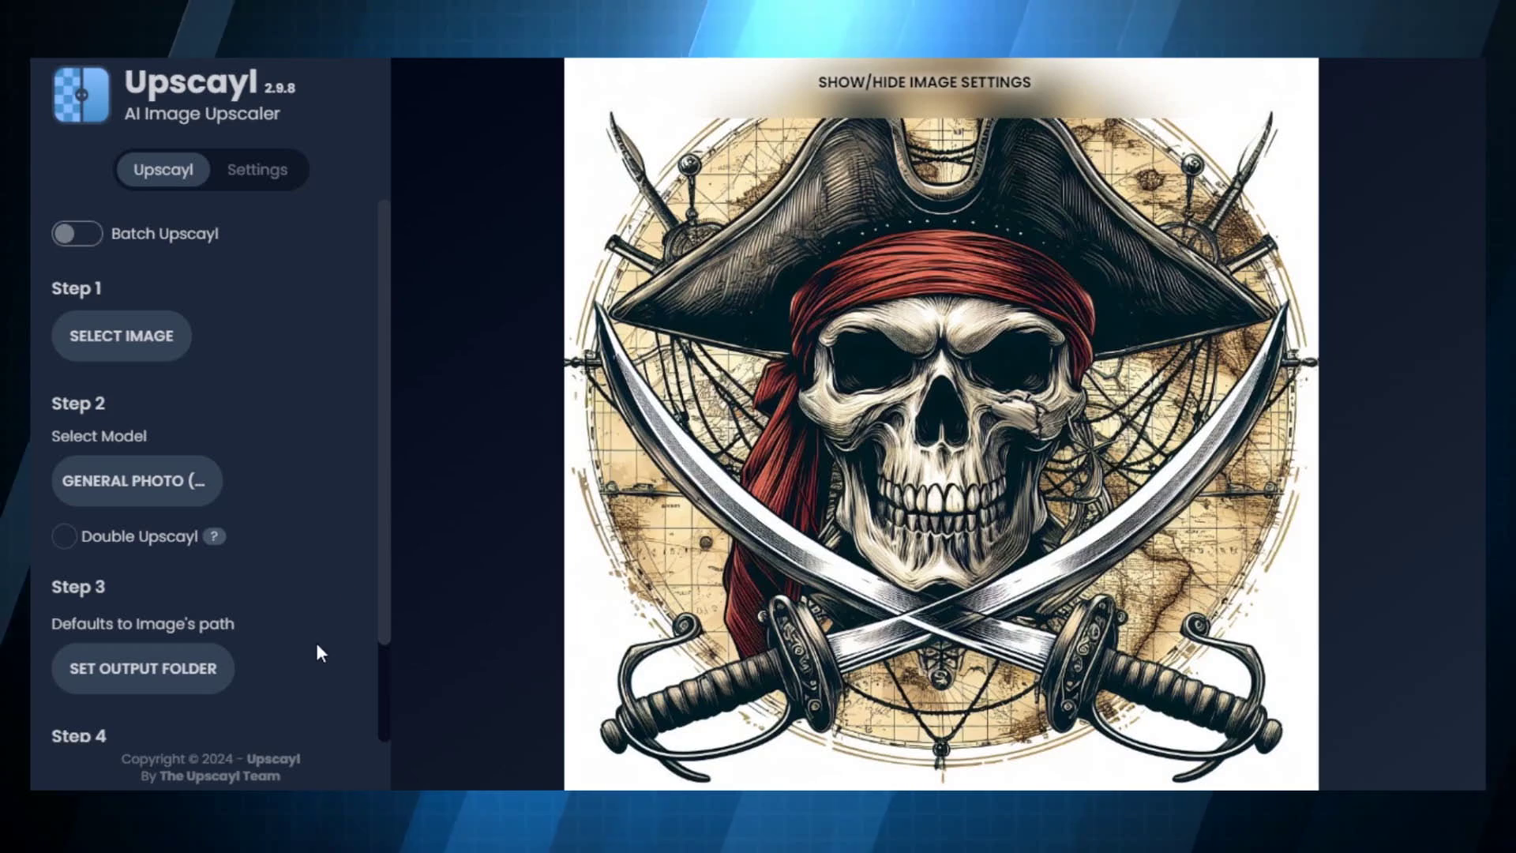
scroll(324, 655, "down", 2)
key("Return")
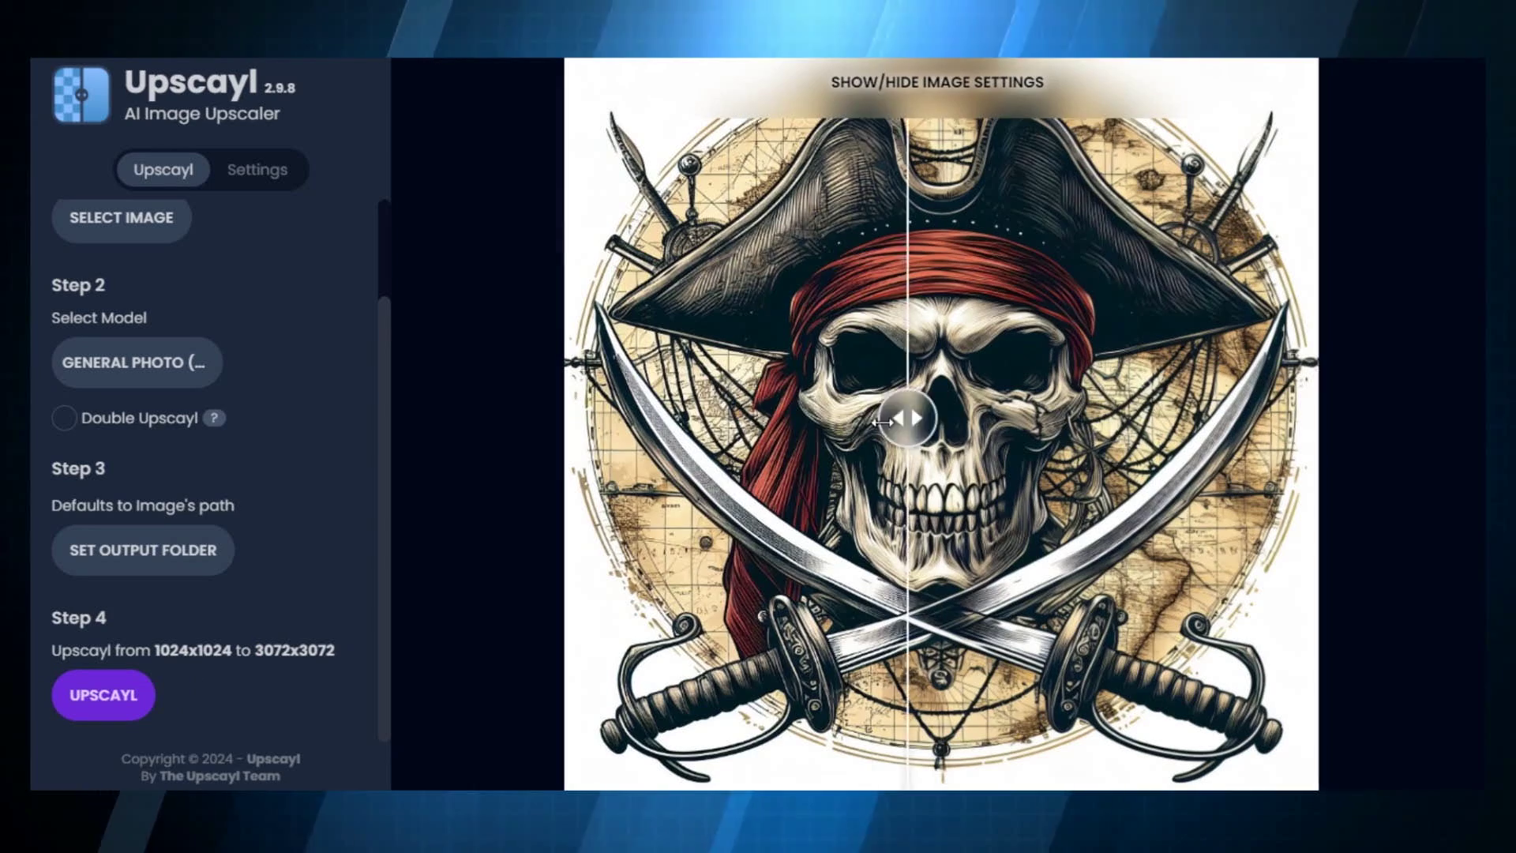
Compare the original and upscaled pirate image, then switch to Batch Upscayl mode.
left_click_drag(900, 418, 953, 464)
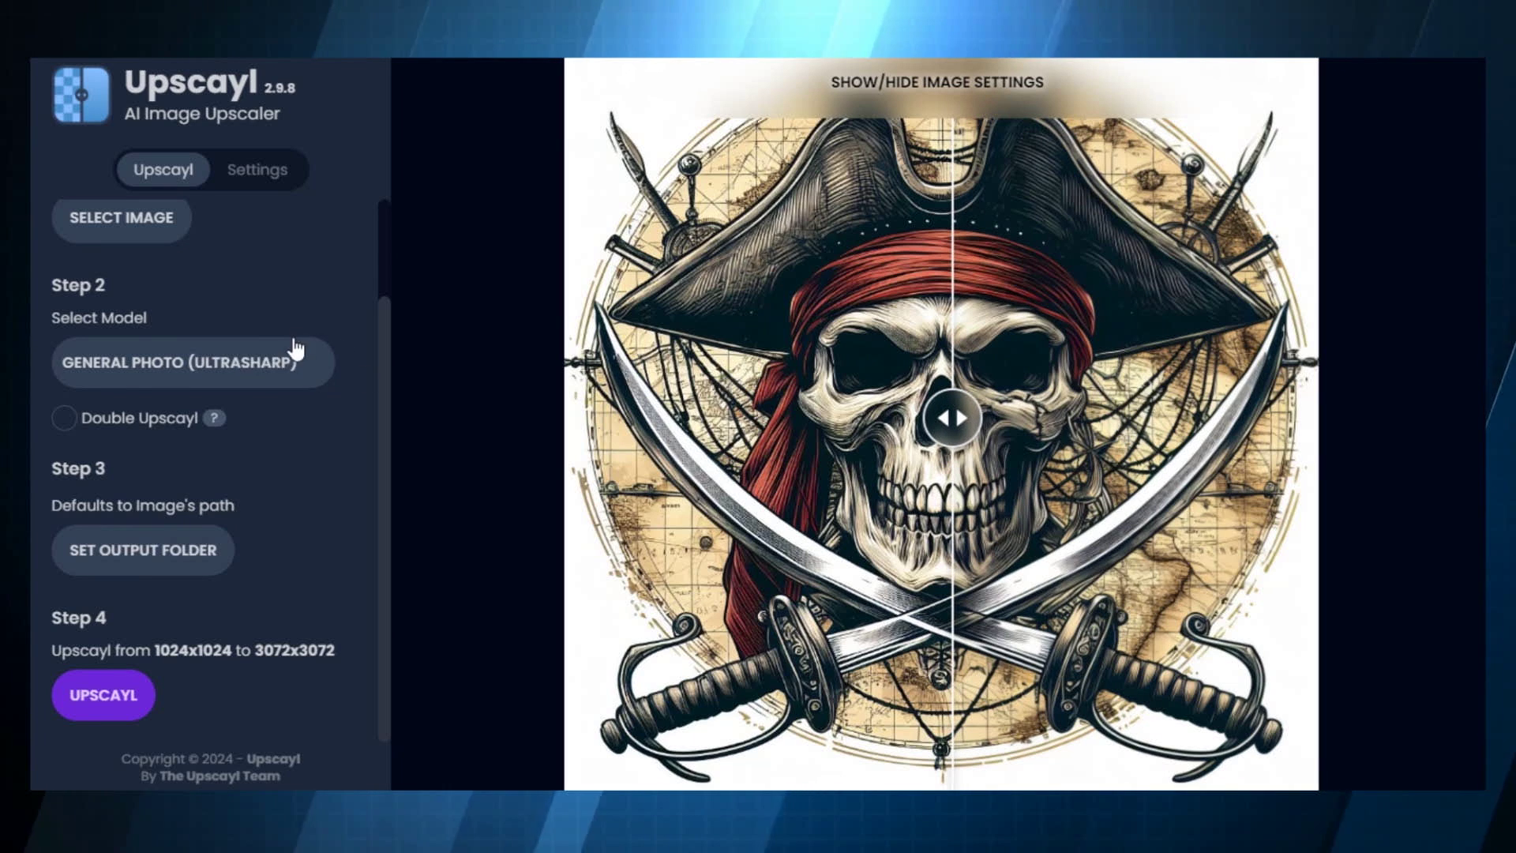
scroll(295, 345, "up", 2)
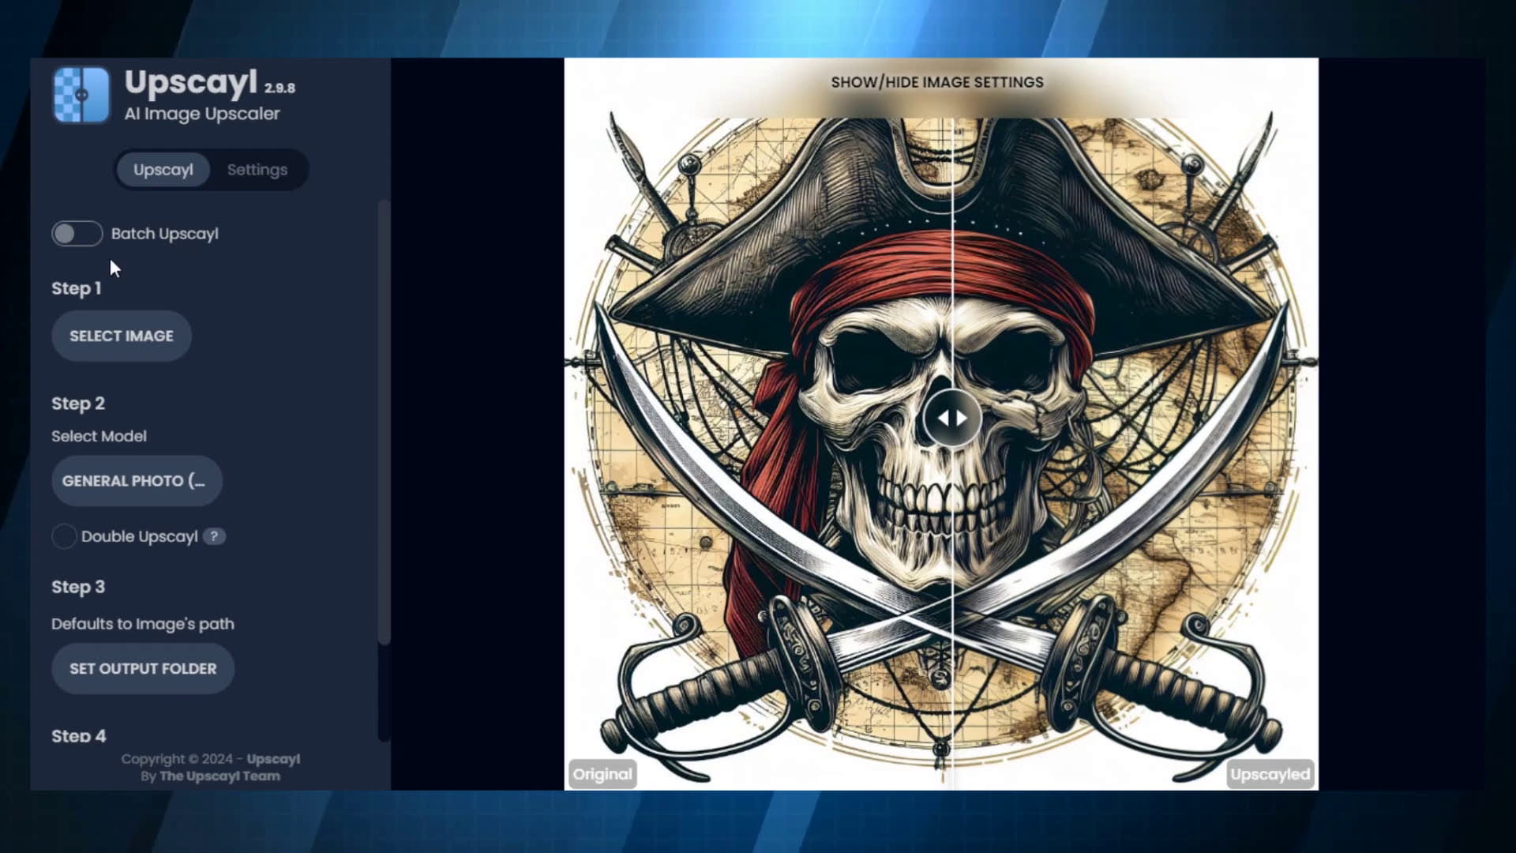
left_click(76, 234)
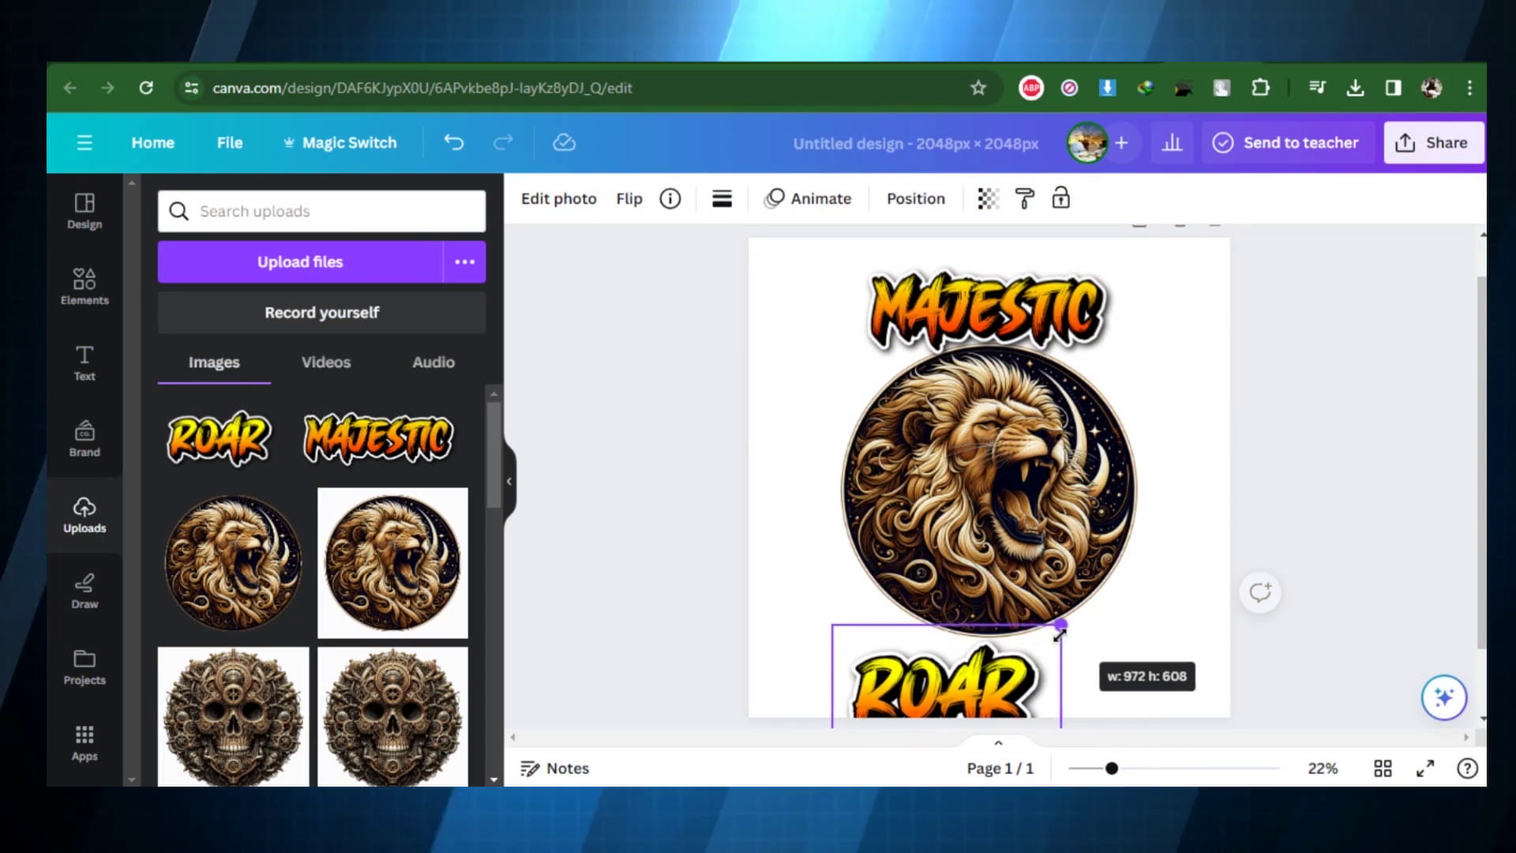
Enlarge the ROAR text image, deselect it, and return to the Canva home page.
left_click_drag(1059, 632, 1092, 679)
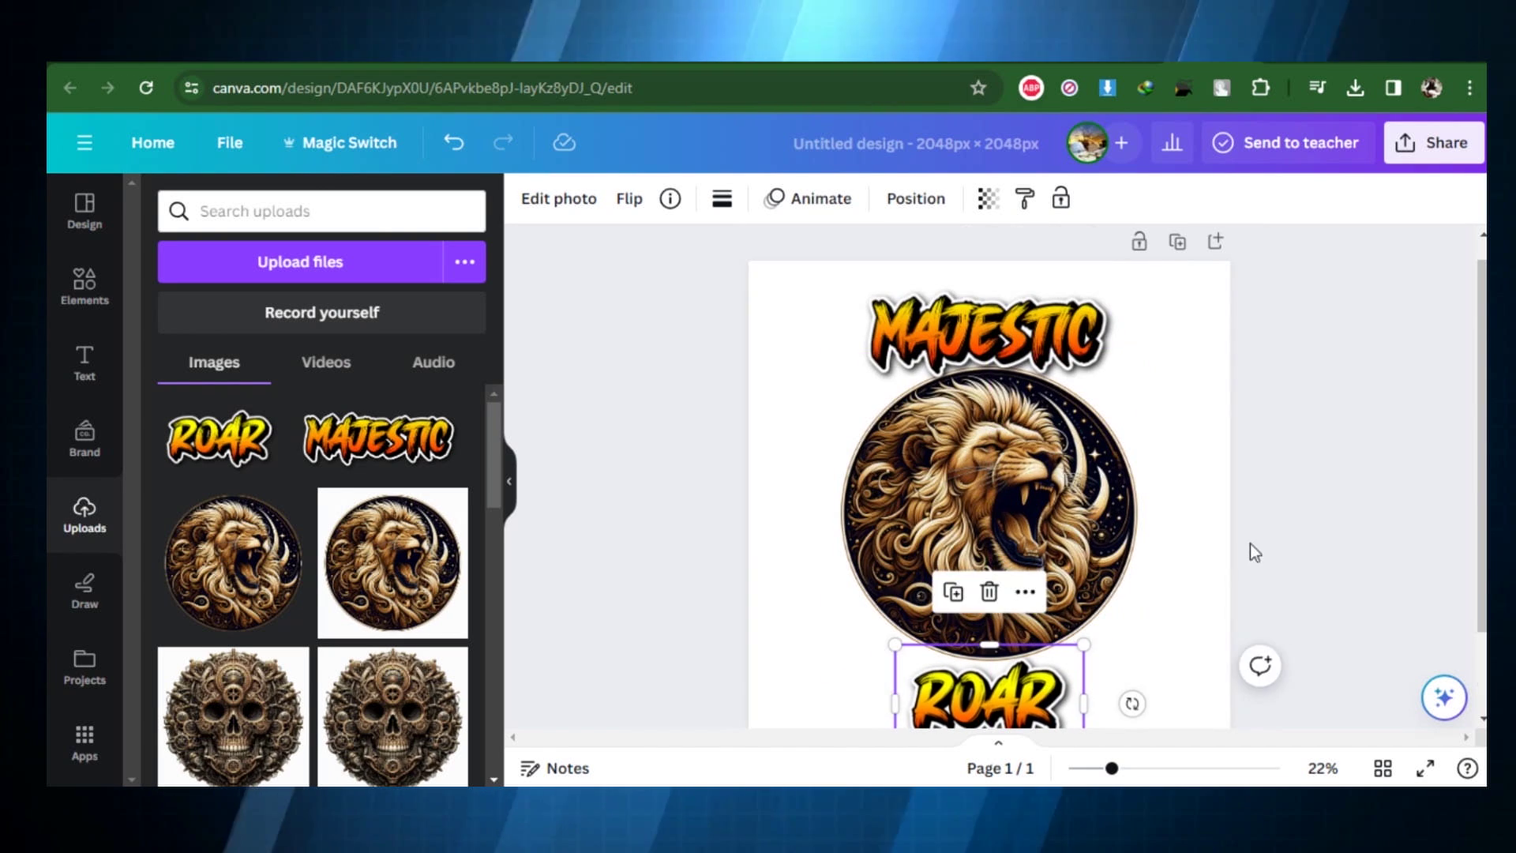
left_click(1470, 509)
scroll(1470, 509, "down", 1)
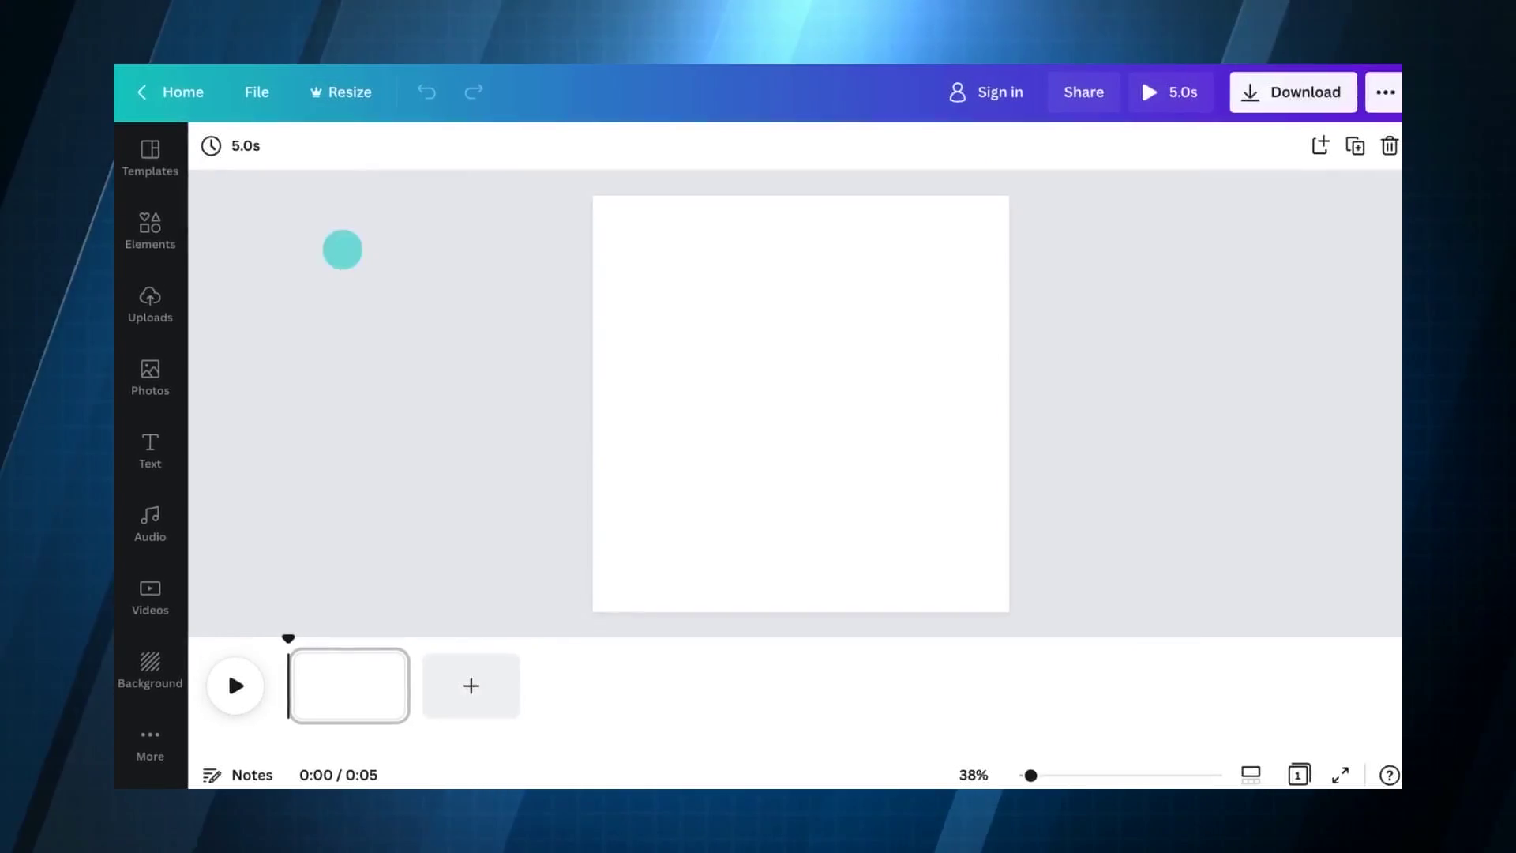
left_click(161, 150)
scroll(484, 490, "down", 10)
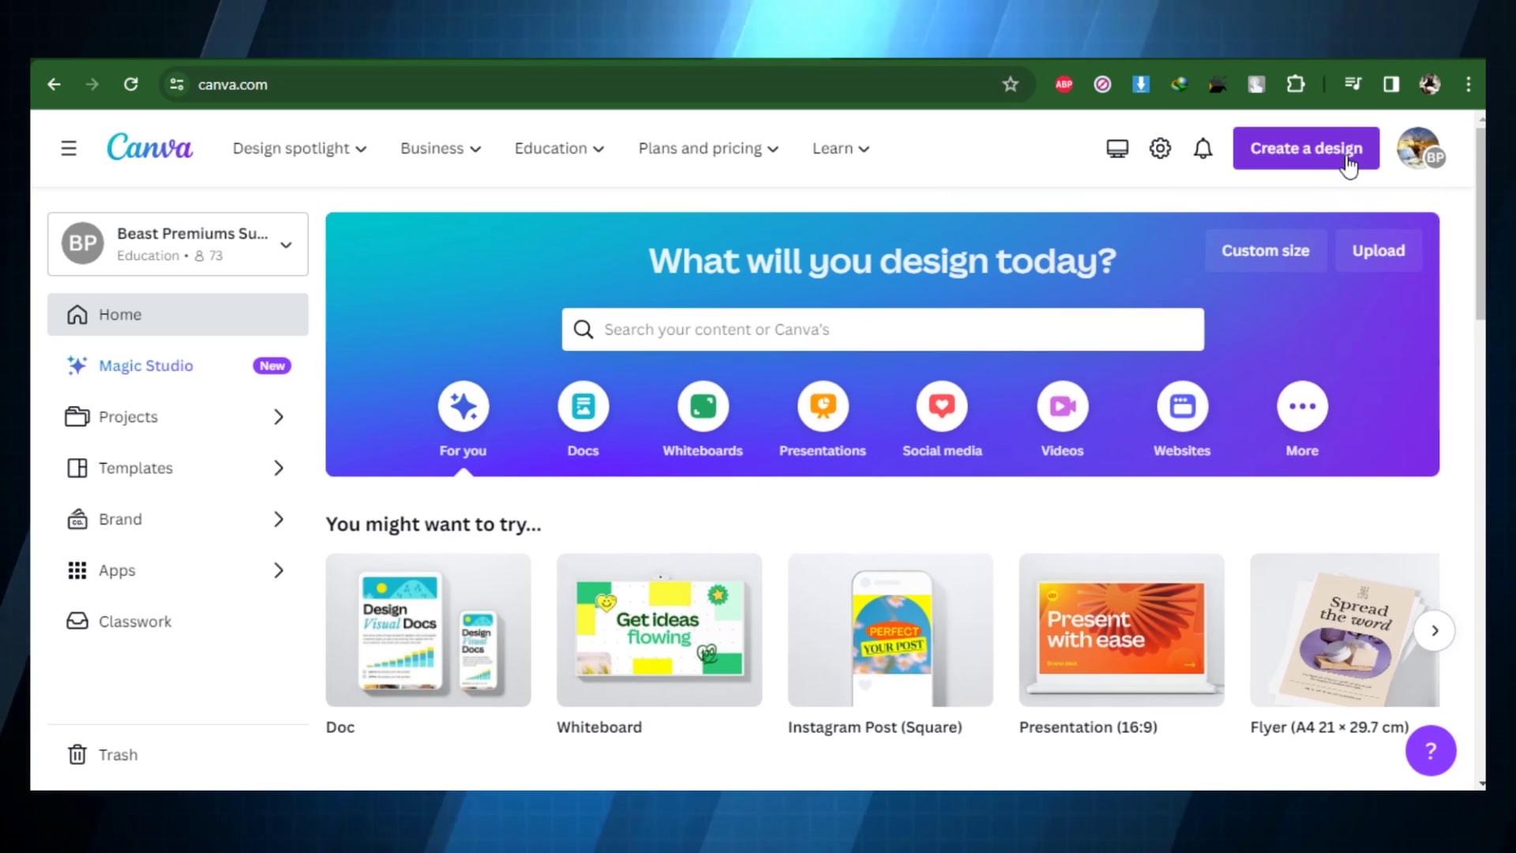
Open the steampunk skull file in Edit photo and use it in a new design.
left_click(1350, 166)
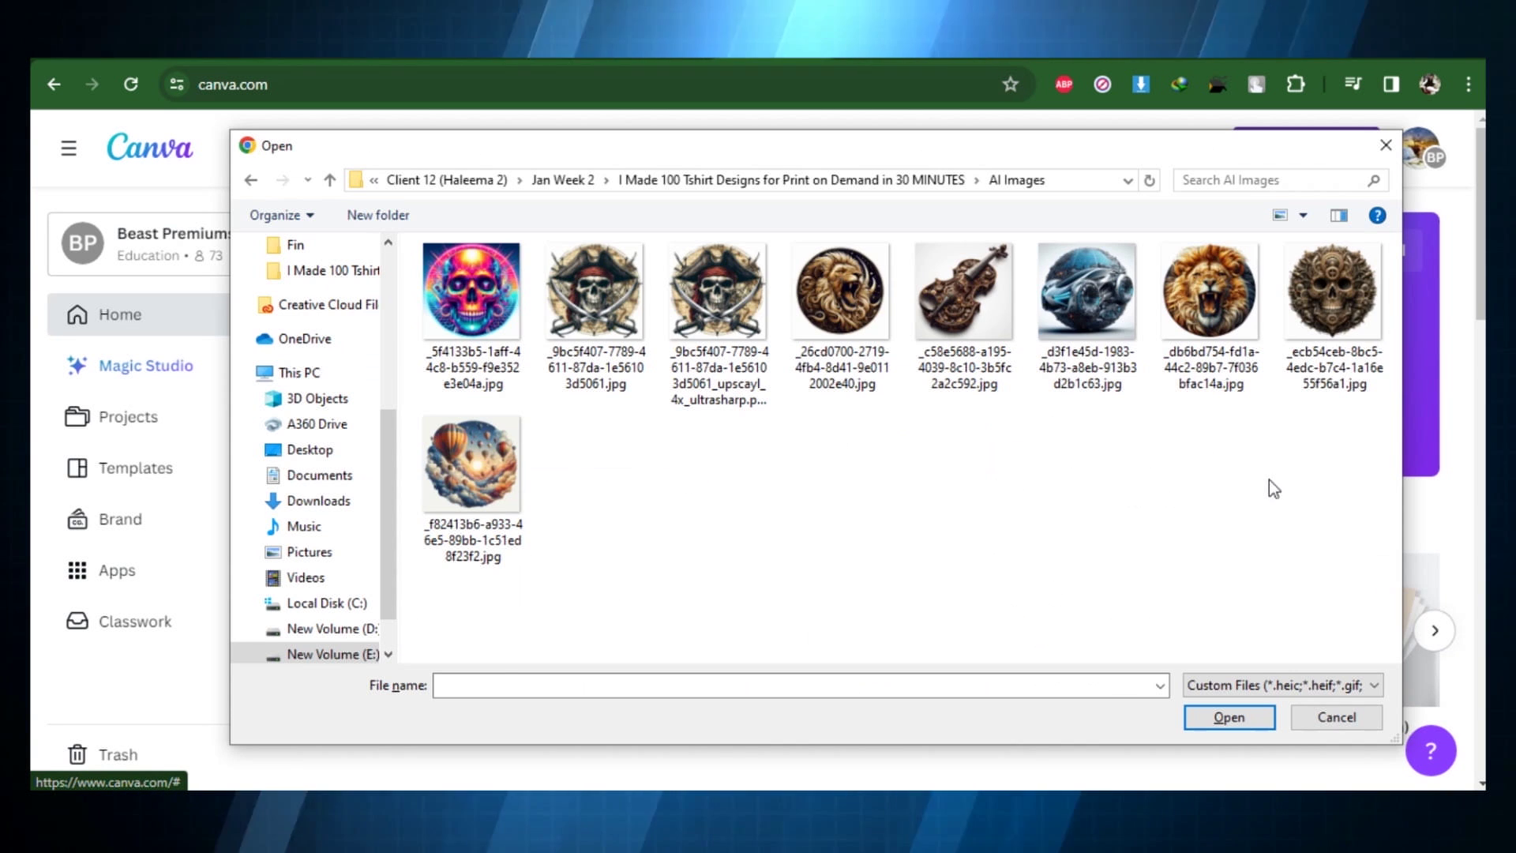
left_click(1332, 304)
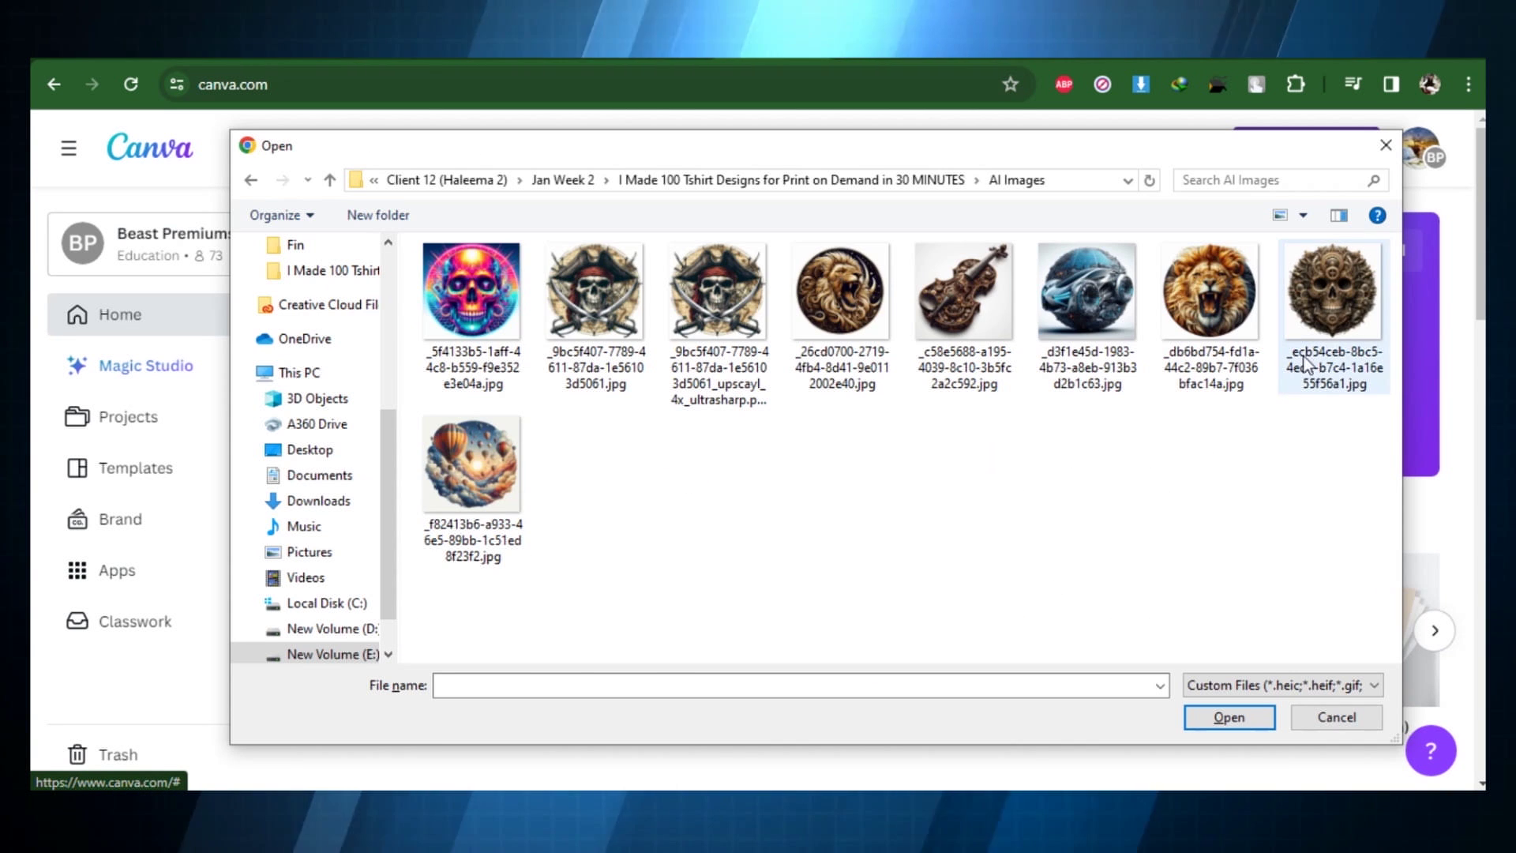
left_click(1249, 720)
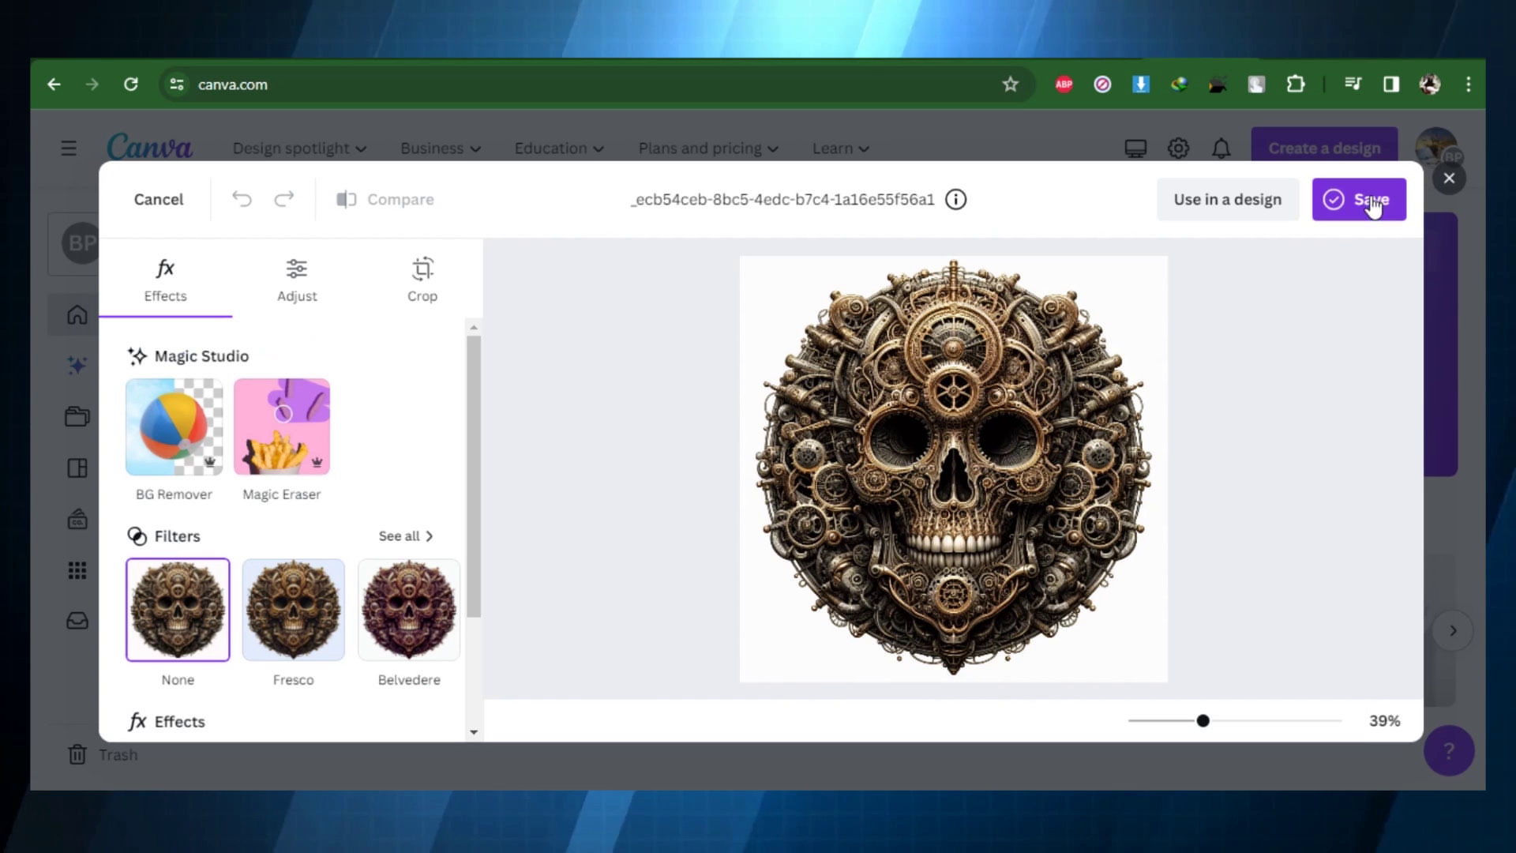
left_click(1372, 203)
left_click(1241, 202)
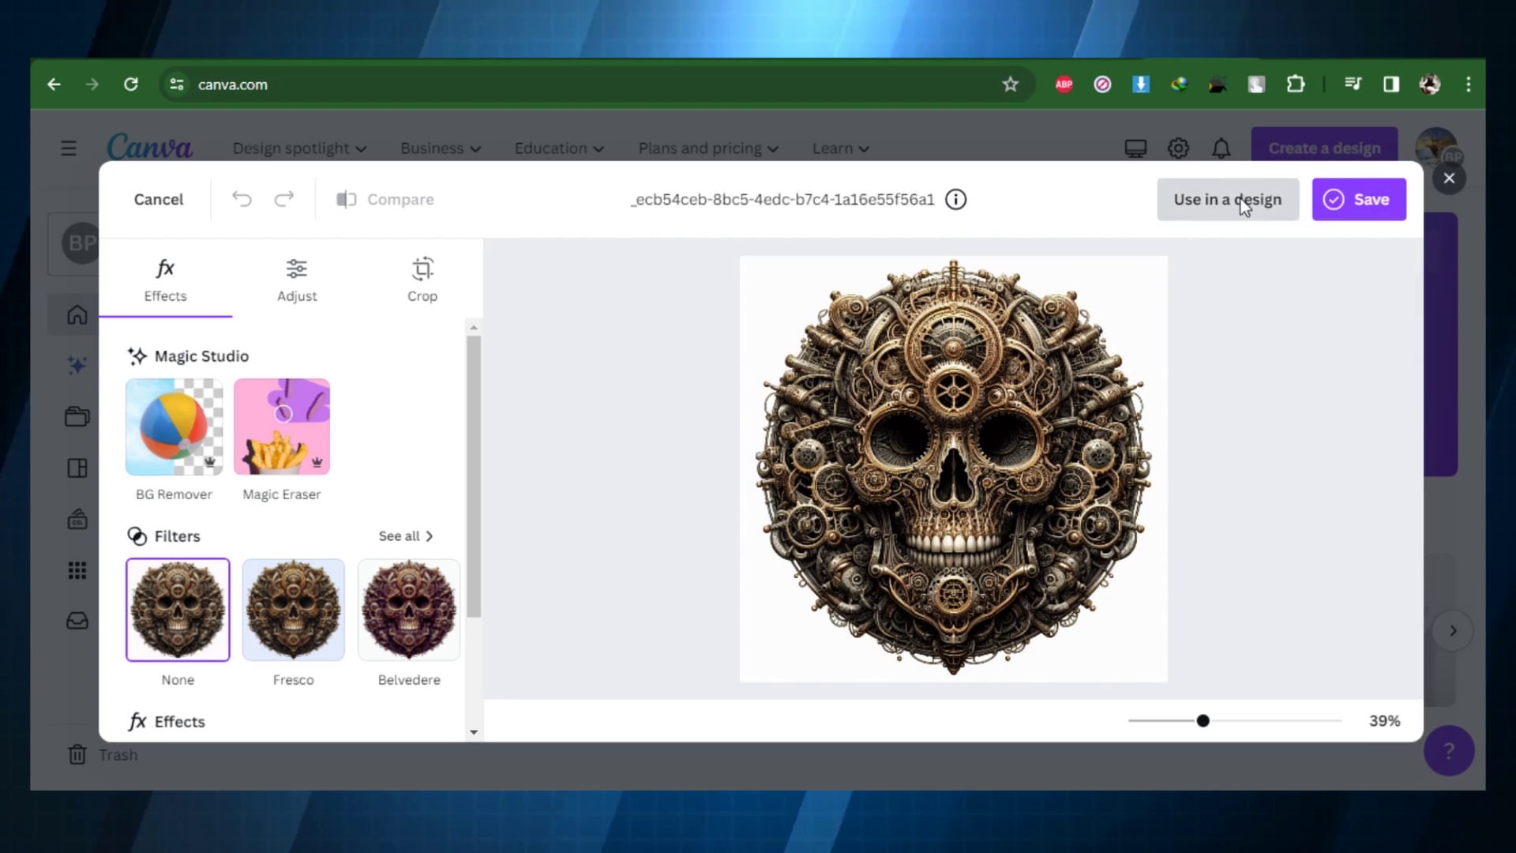
Remove the skull's white background, make the page background black, and zoom in.
left_click(186, 375)
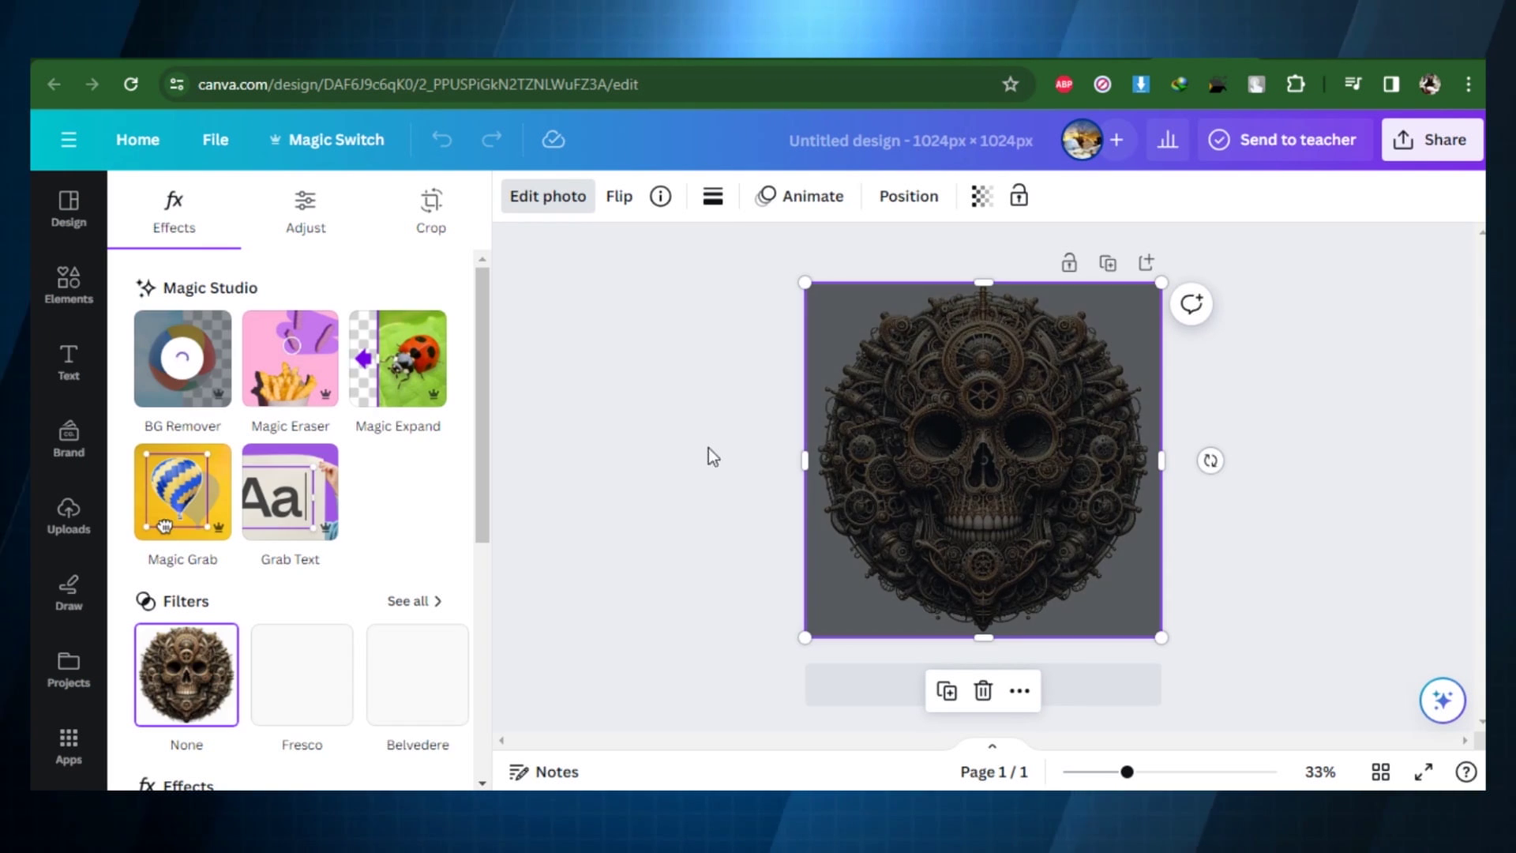
left_click(1175, 433)
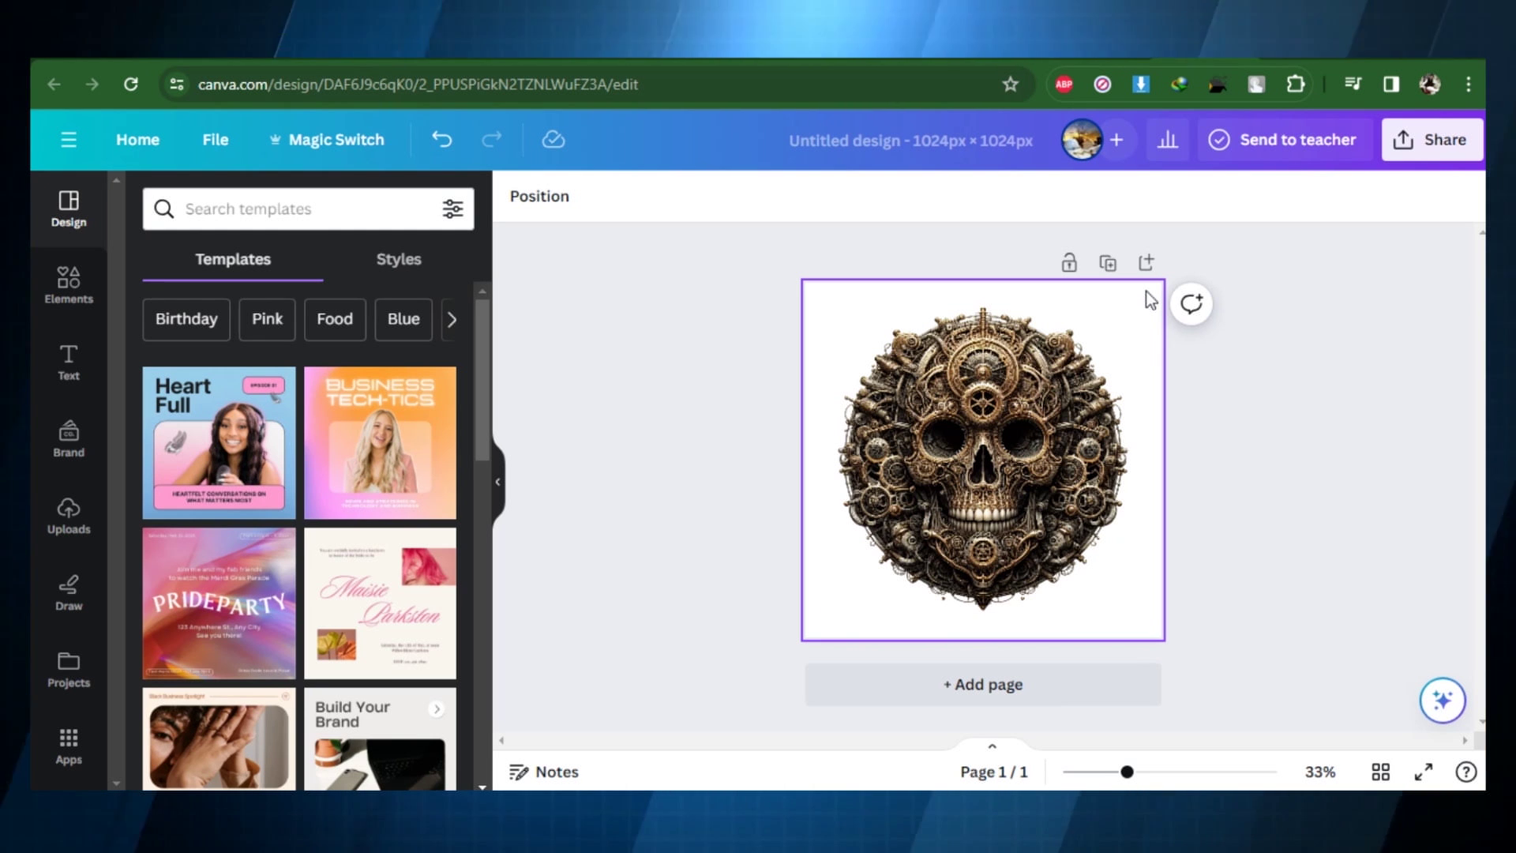
left_click(519, 195)
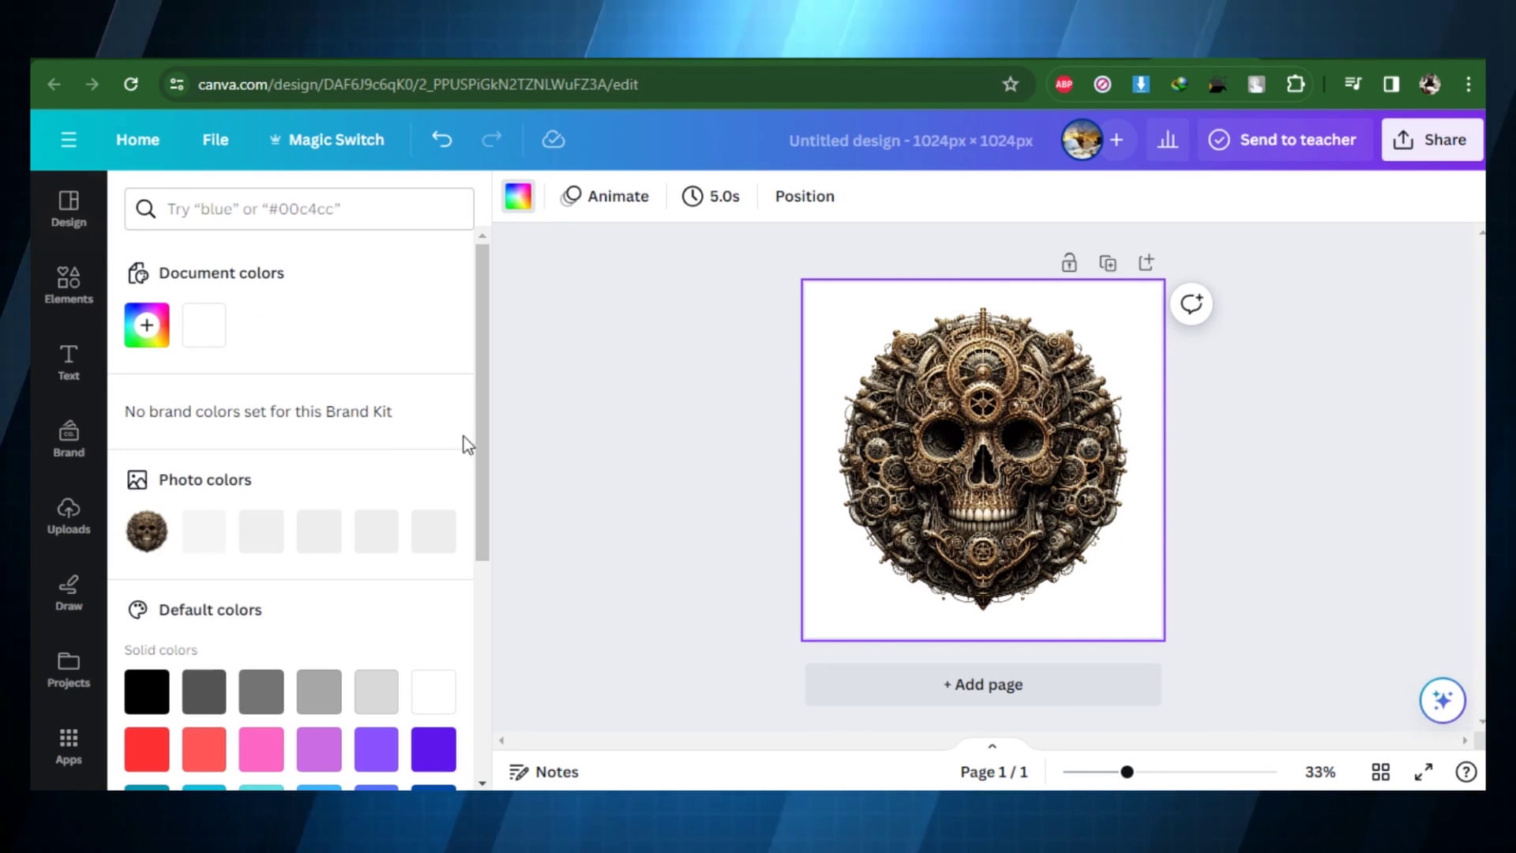
left_click(163, 695)
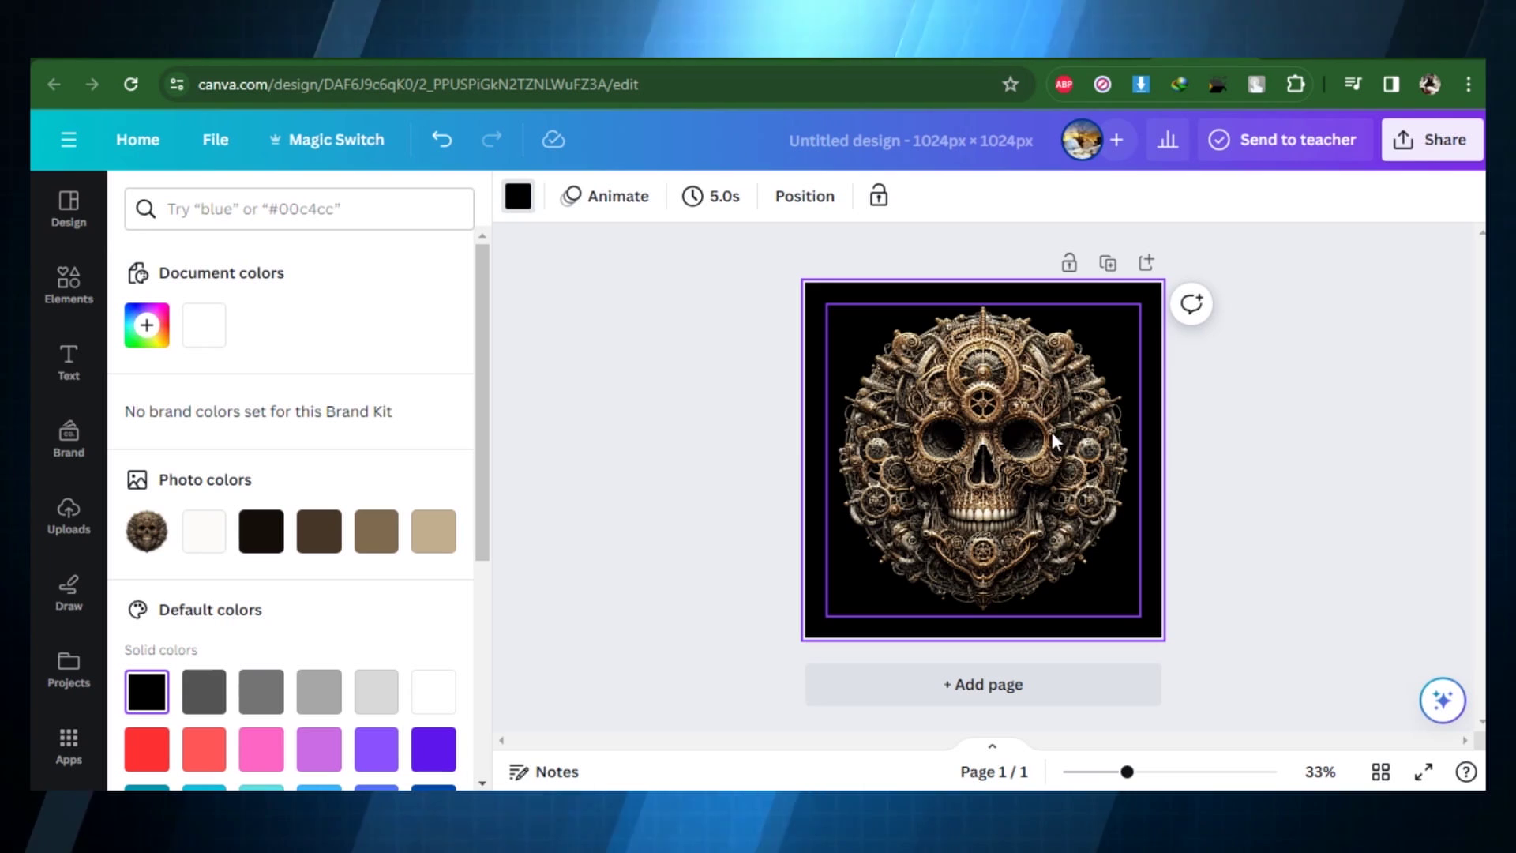
mouse_move(1127, 772)
left_mouse_down()
mouse_move(1162, 773)
mouse_move(1148, 776)
left_mouse_up()
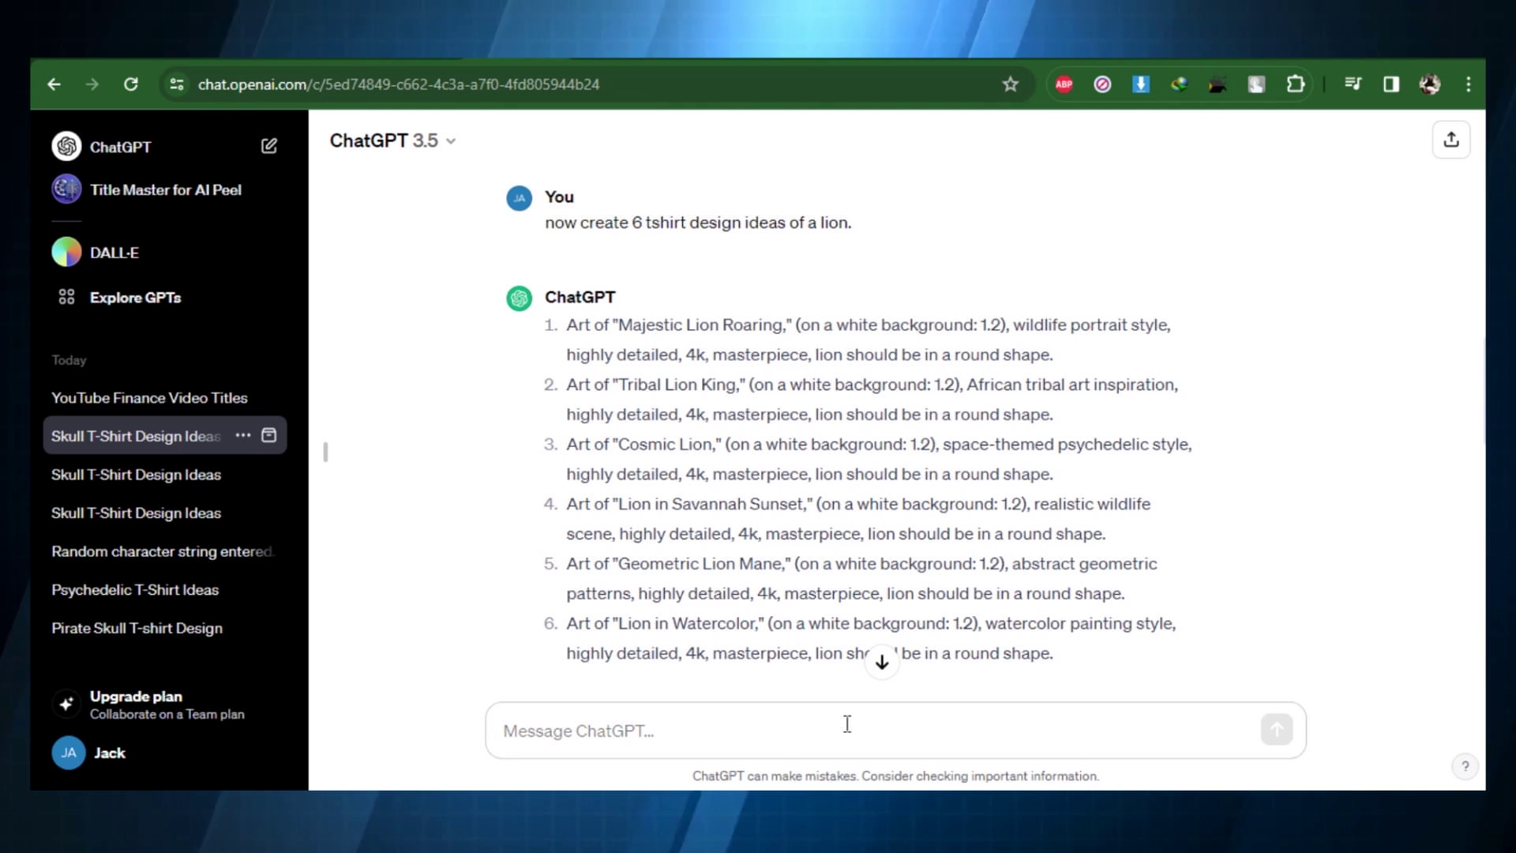
Paste and send the prompt asking ChatGPT for eight Steampunk Skull shirt text ideas.
left_click(640, 733)
type("Now i want to add a text to following tshirt design: Art of \"Steampunk Skull,\" (on a white background: 1.2), Victorian mechanical style, highly detailed, 4k, masterpiece, skull should be in a round shape. please suggest 8 creative and cool texts to add to our tshirt design")
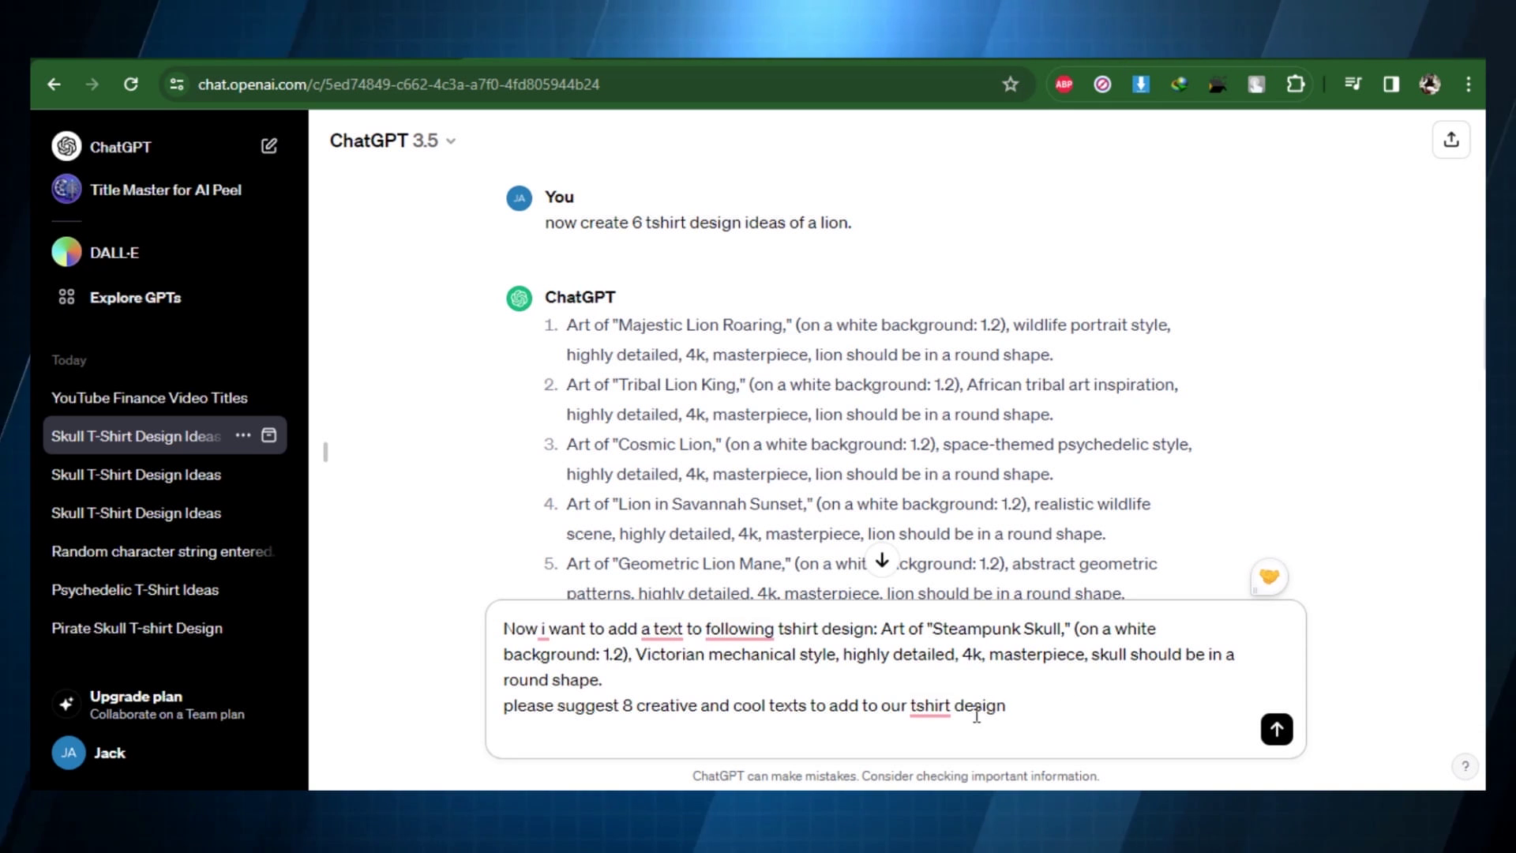
left_click(1277, 729)
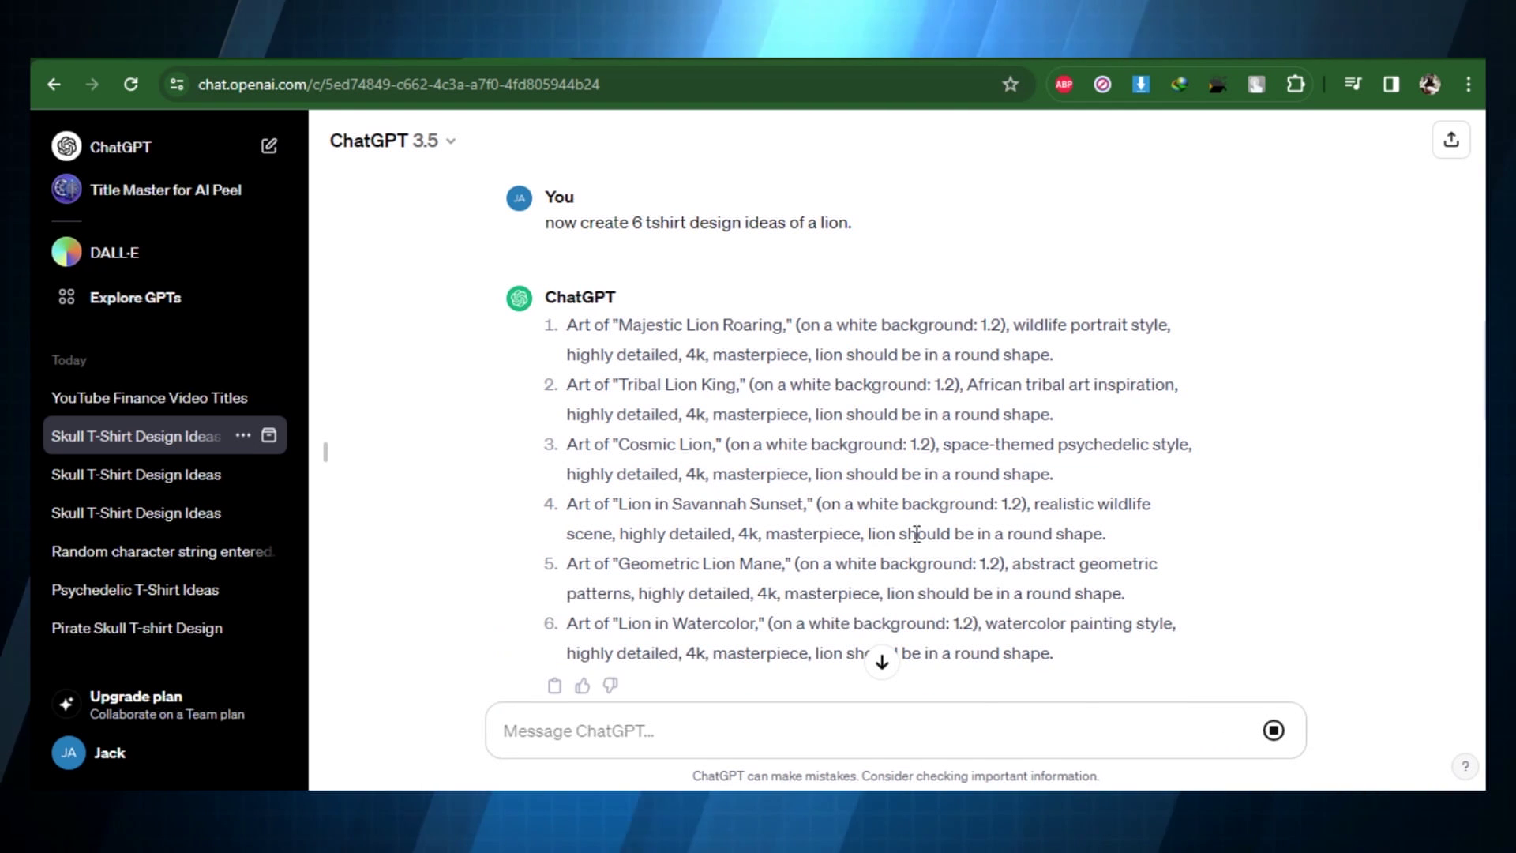
Highlight the 'Victorian Revival' suggestion in ChatGPT's reply.
scroll(914, 553, "down", 20)
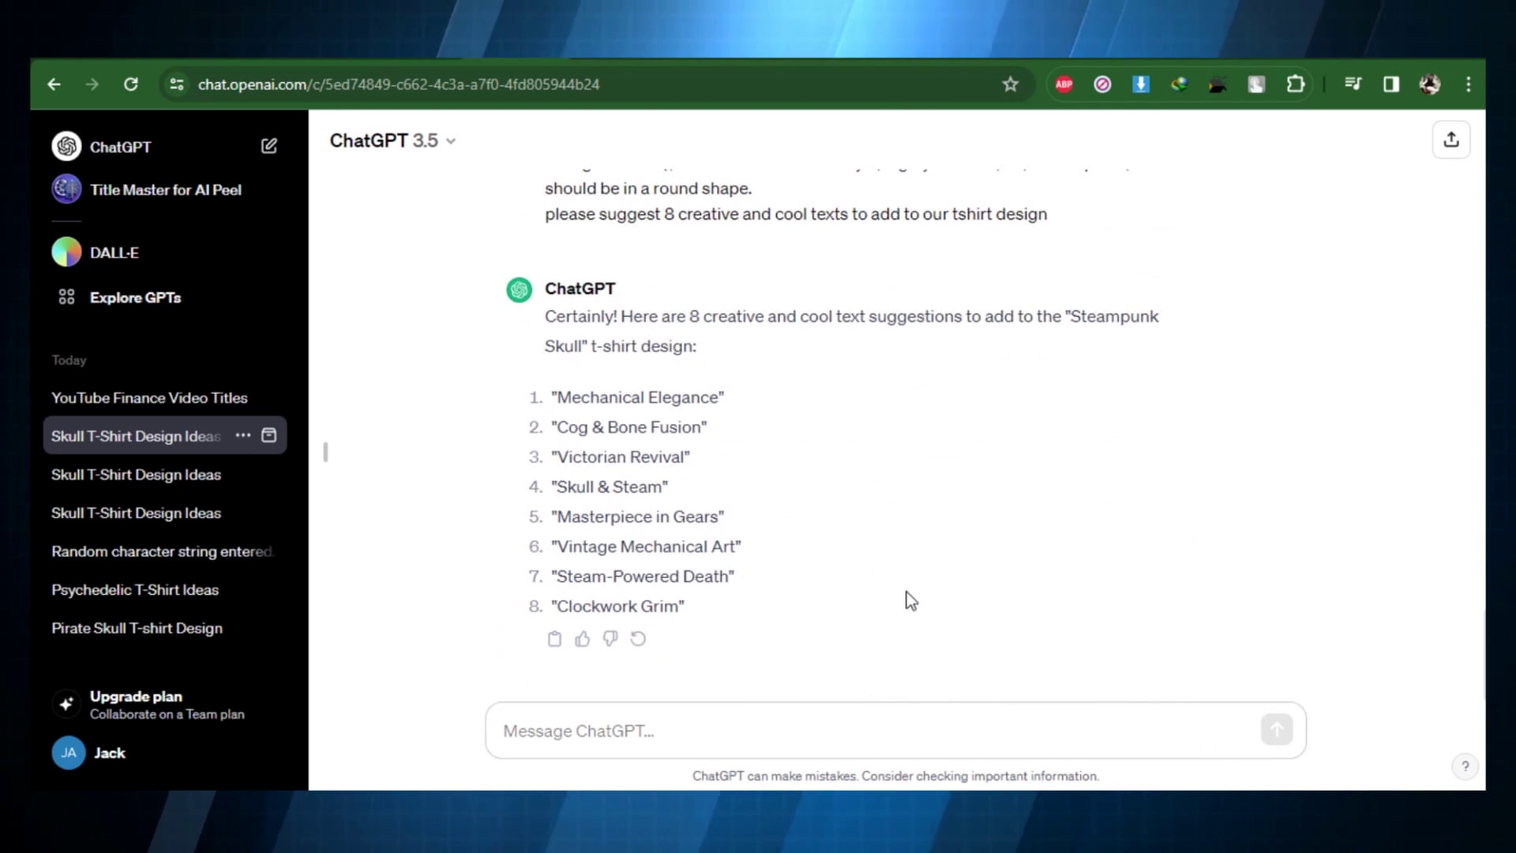
left_click_drag(551, 397, 745, 619)
left_click(799, 580)
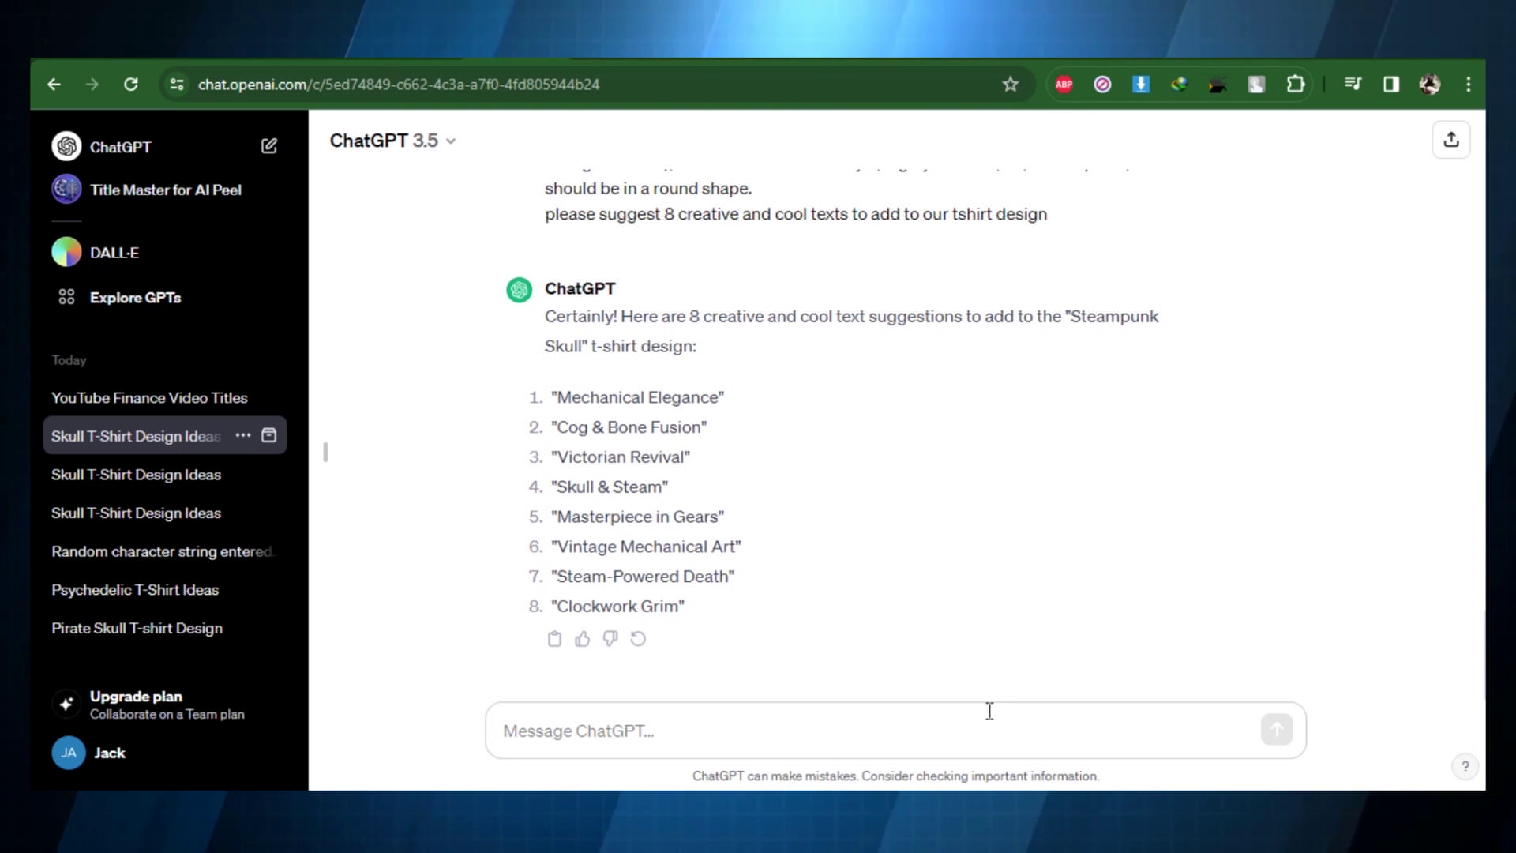
left_click_drag(713, 456, 550, 469)
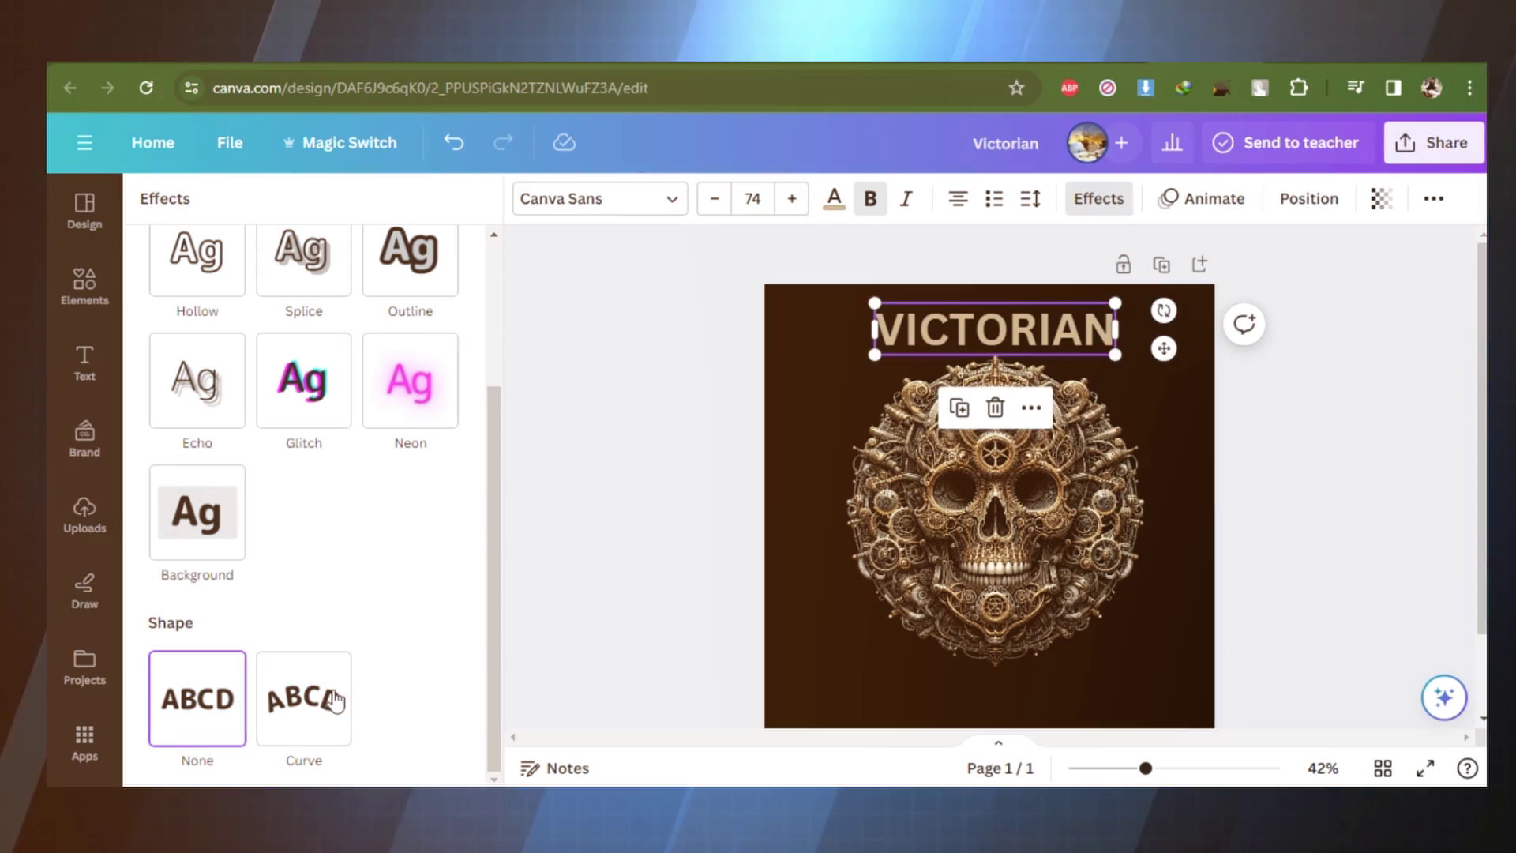
Curve the VICTORIAN text, enlarge it, place it over the skull and apply the Vintage Edge font.
left_click(301, 697)
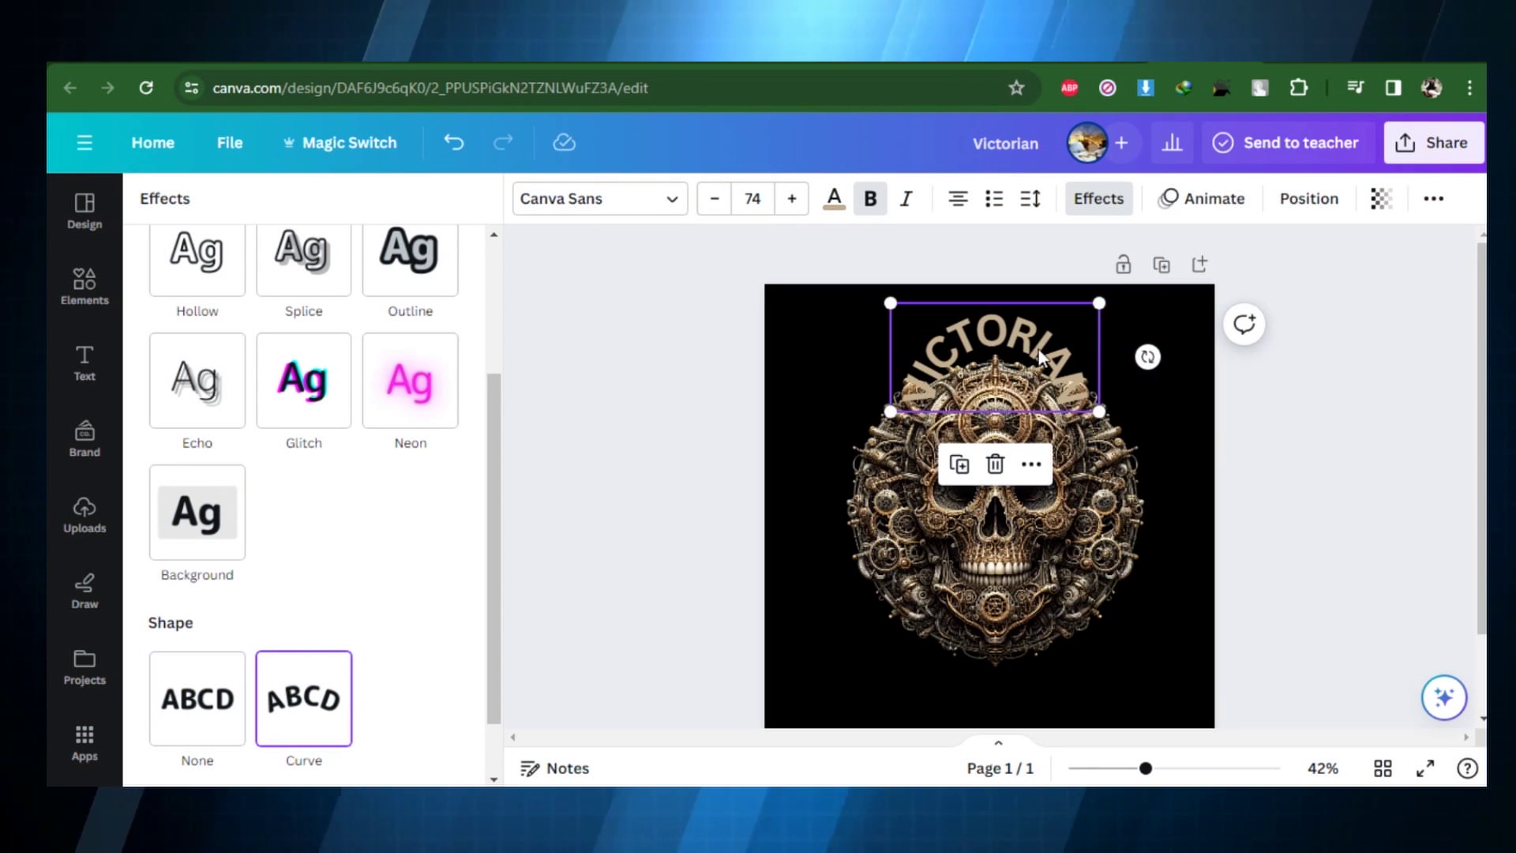
left_click_drag(1098, 408, 1269, 497)
left_click_drag(1181, 400, 1083, 377)
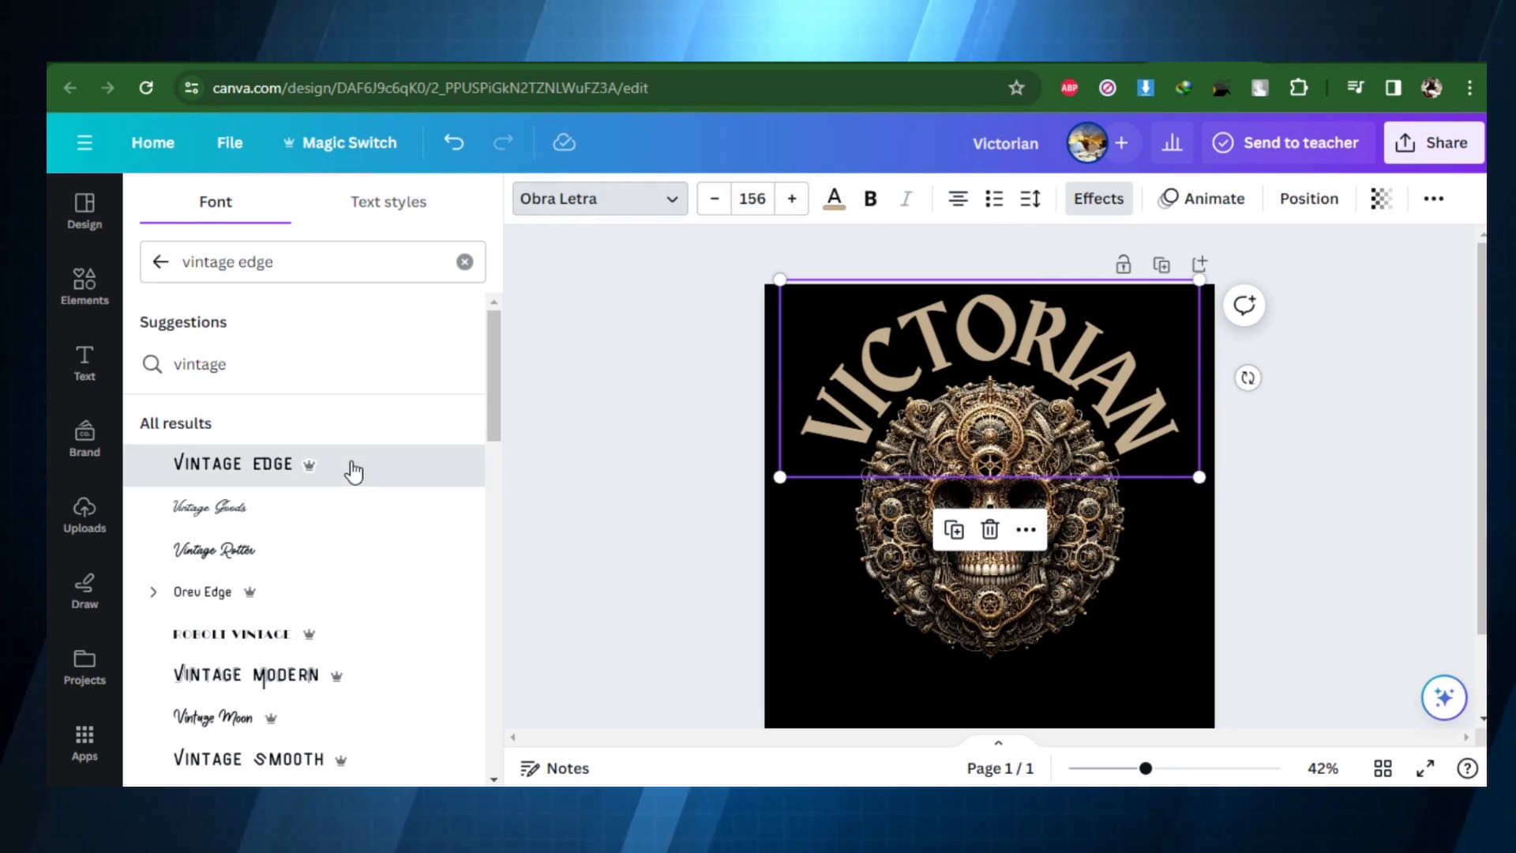
left_click(352, 466)
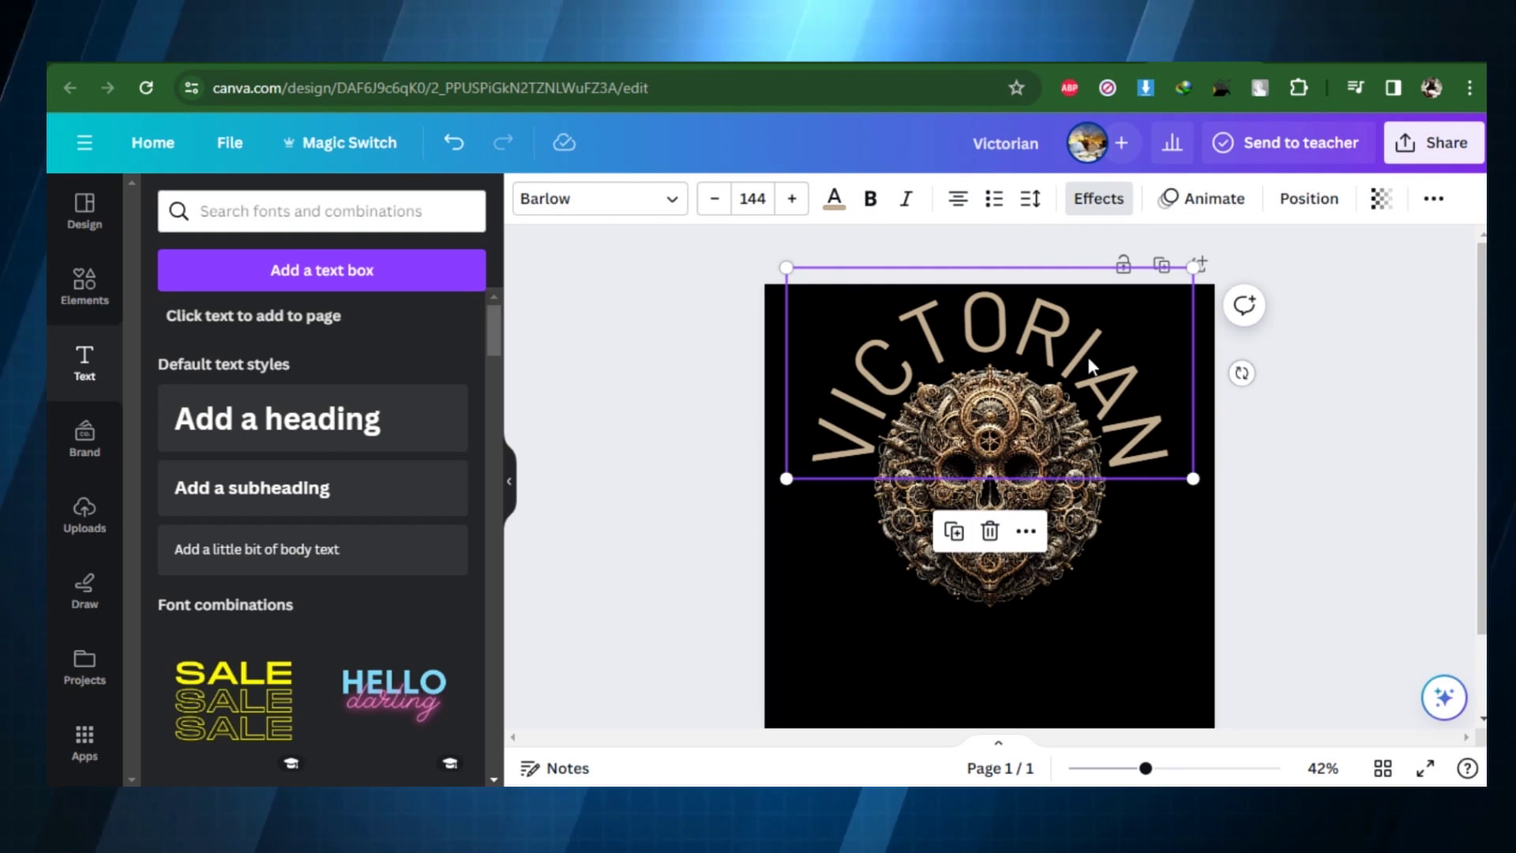
Colour the VICTORIAN text off-white, then bring up the page background colour choices.
double_click(827, 271)
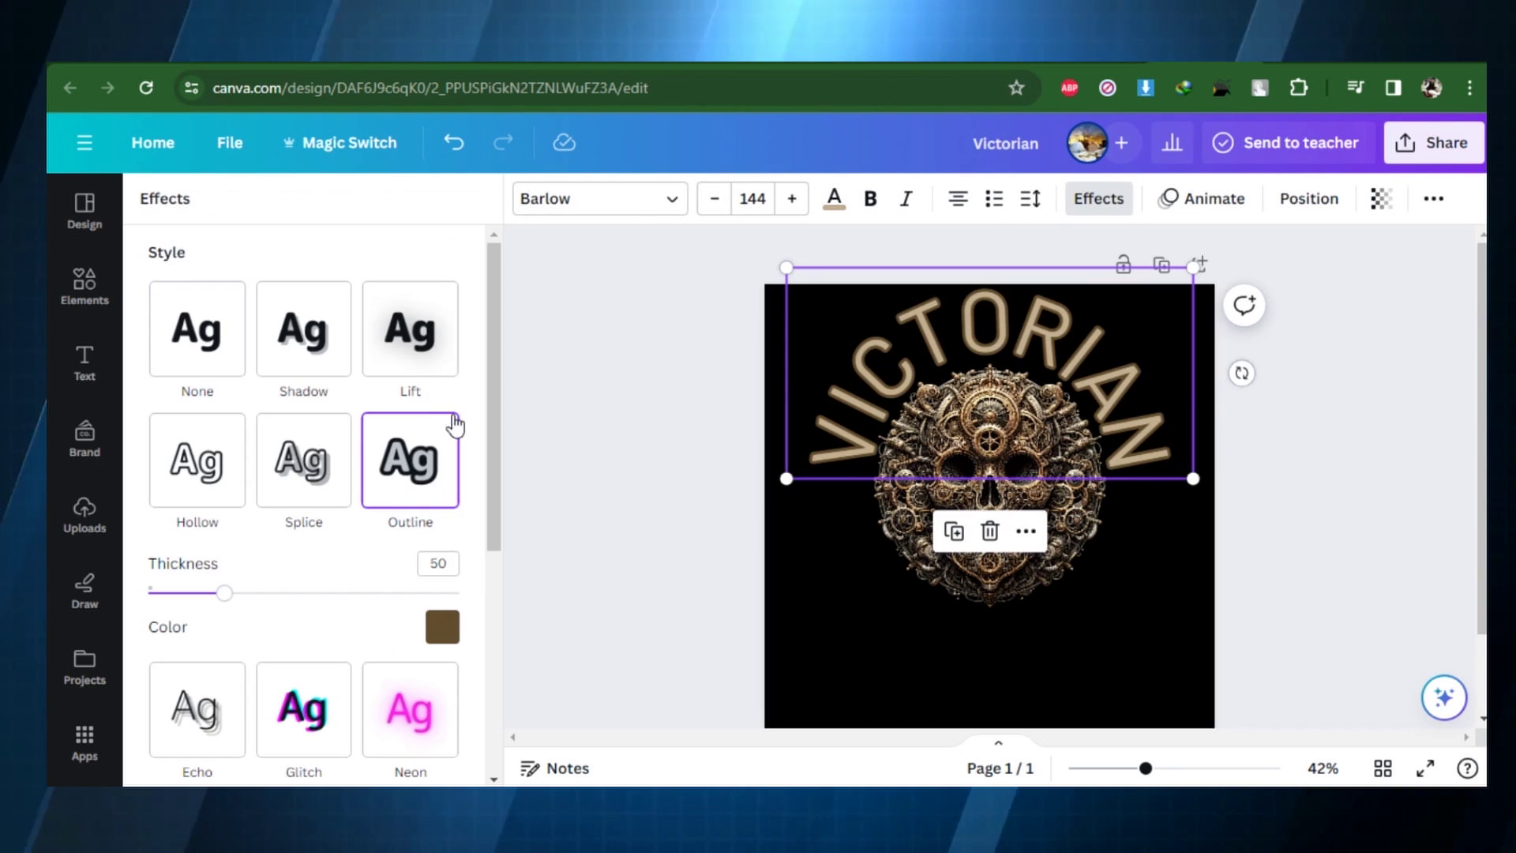
left_click(442, 626)
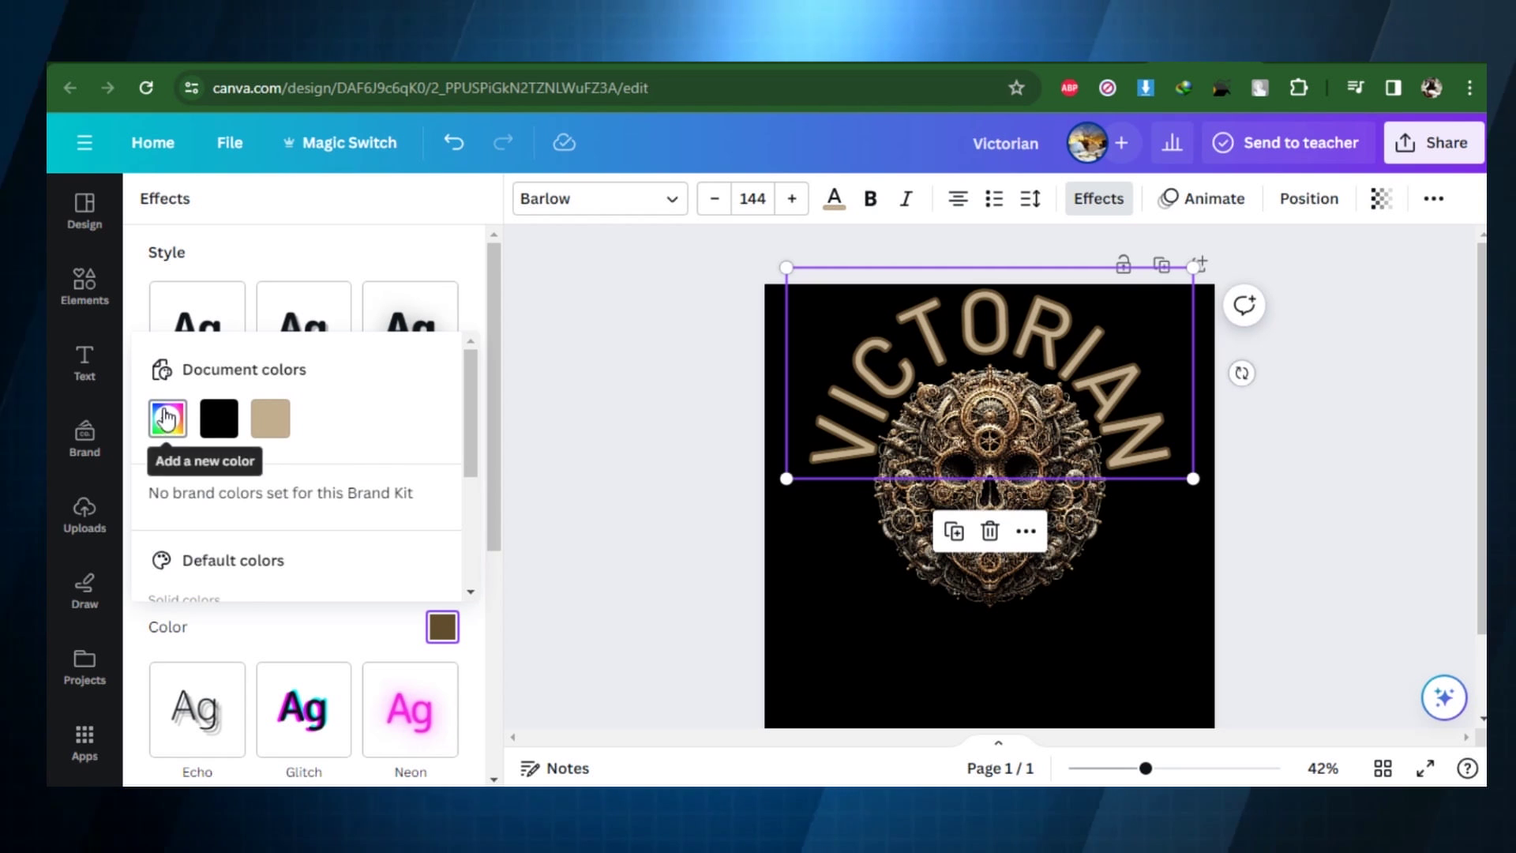
left_click(166, 419)
left_click_drag(298, 525, 67, 456)
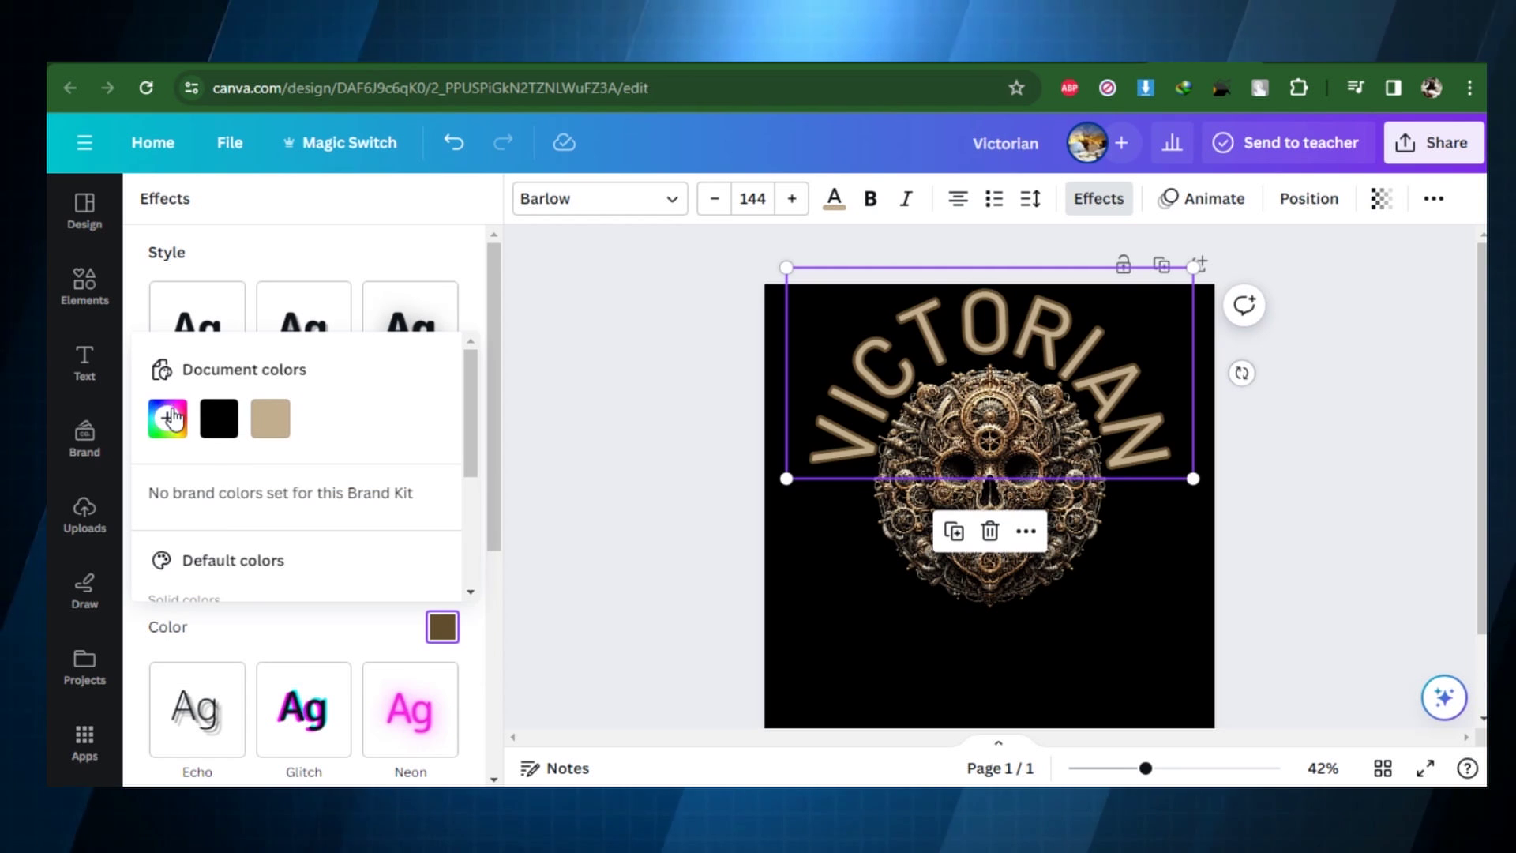
left_click(166, 418)
left_click_drag(316, 527, 118, 435)
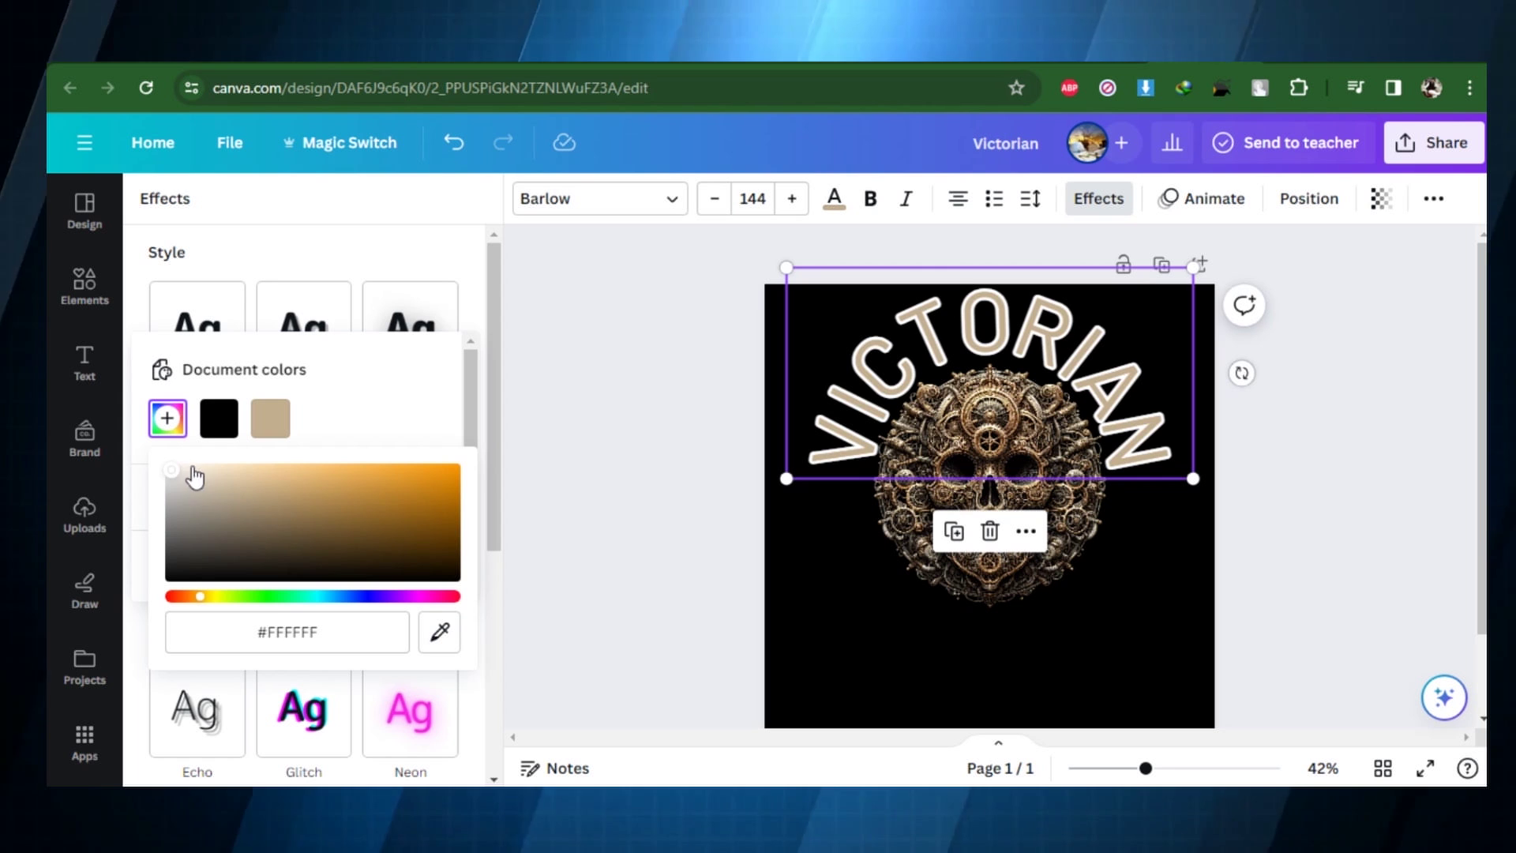
left_click_drag(193, 473, 174, 474)
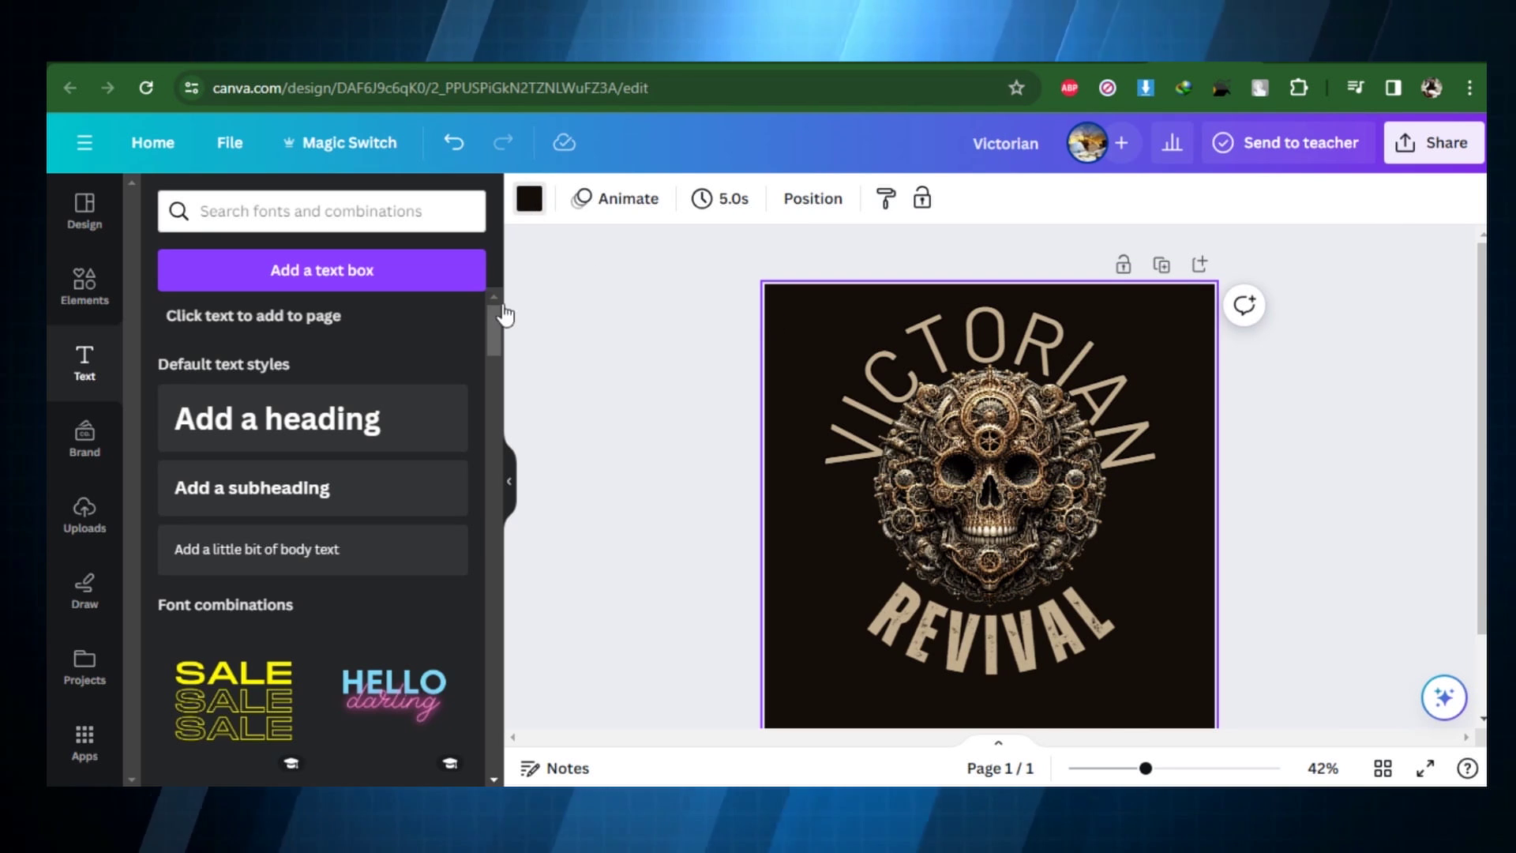
left_click(529, 198)
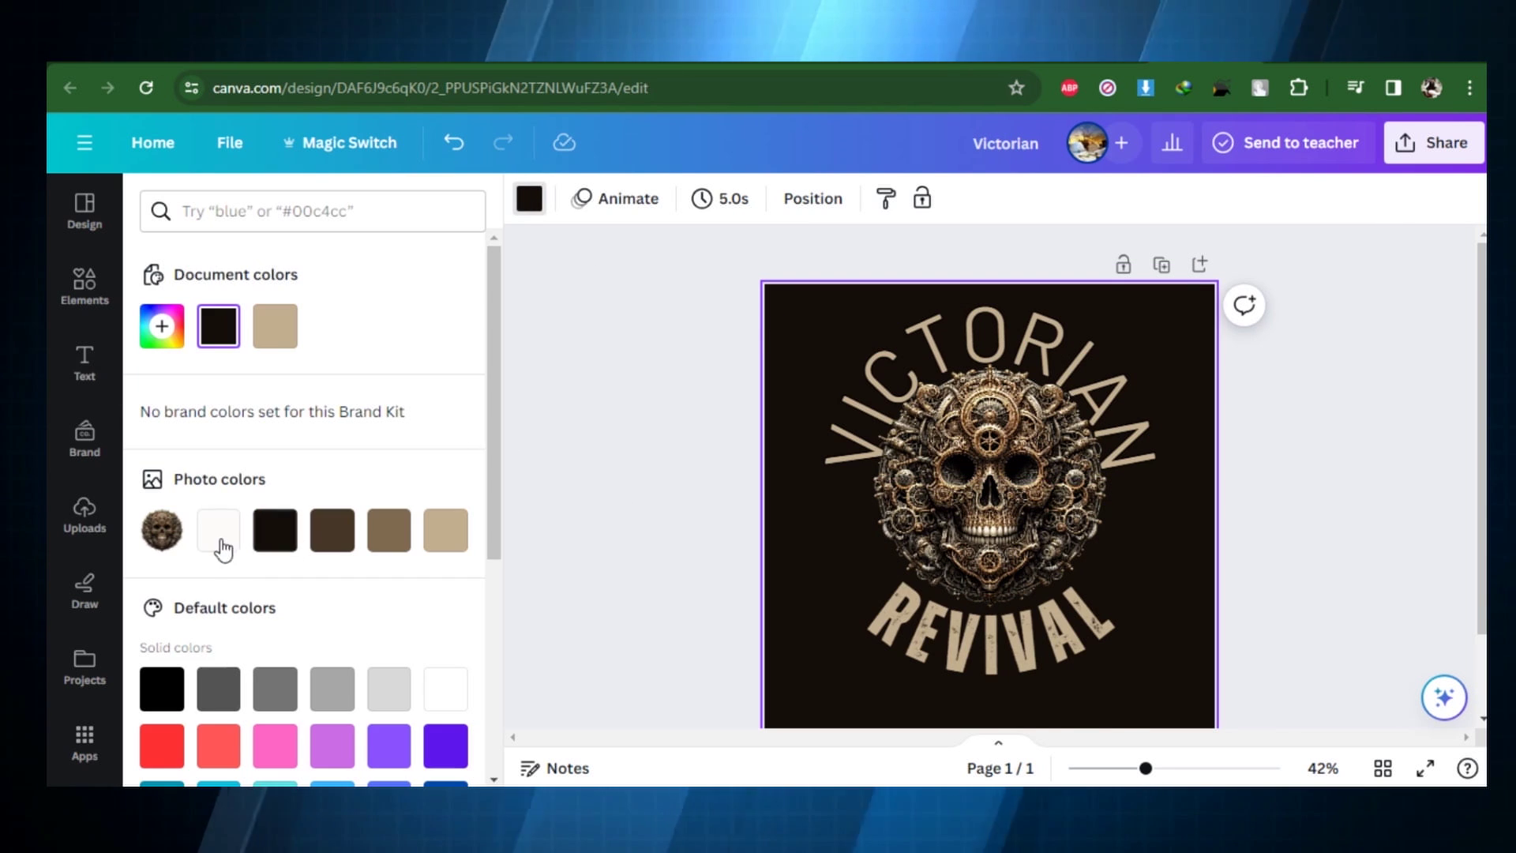
Make the skull design's background white and download it as a 1664×1664 PNG.
left_click(218, 529)
left_click(1431, 143)
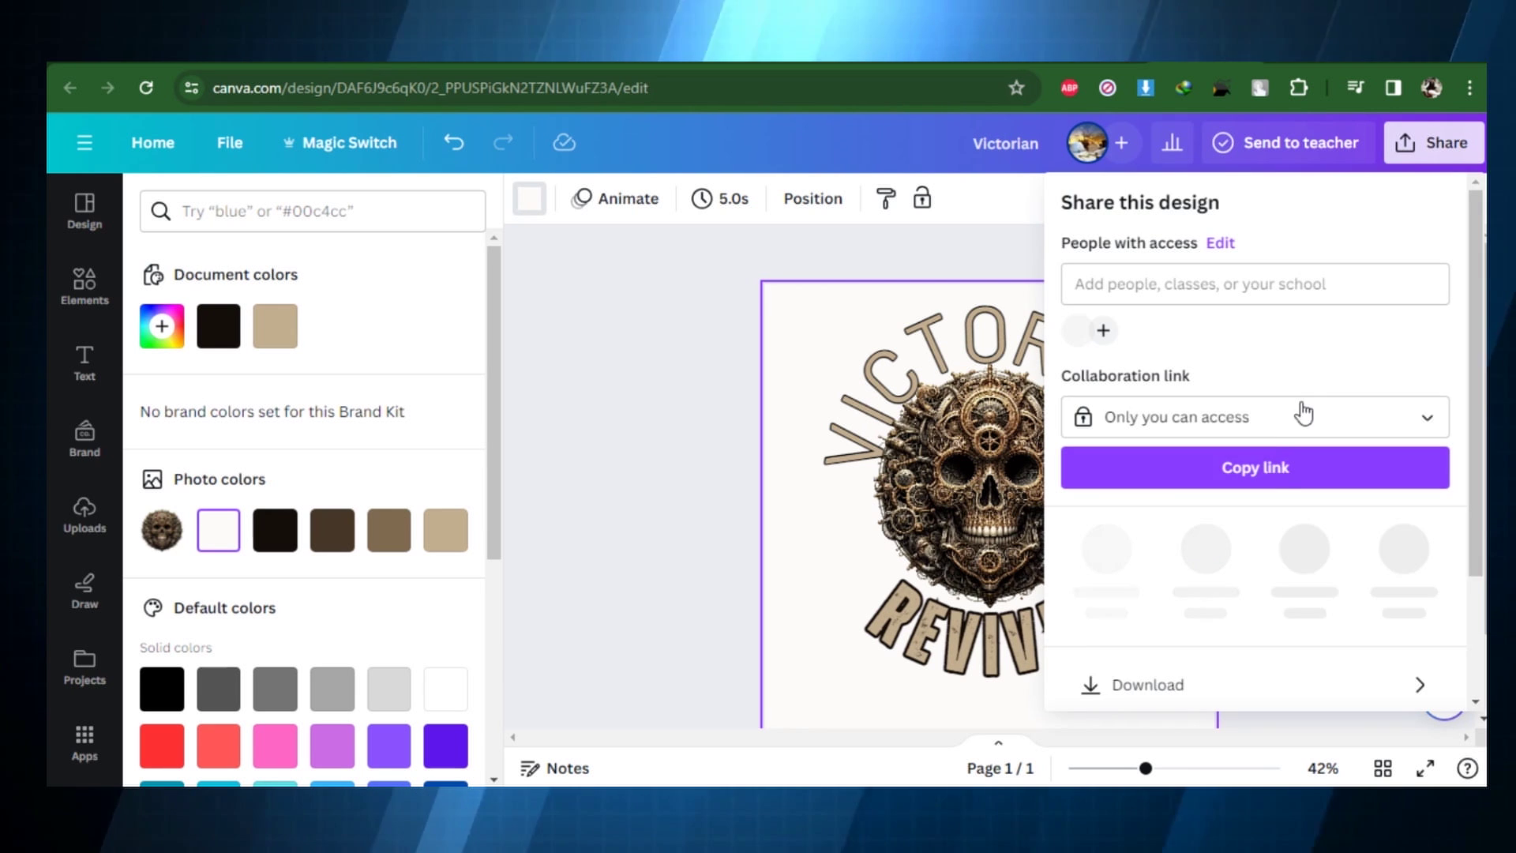
left_click(1082, 675)
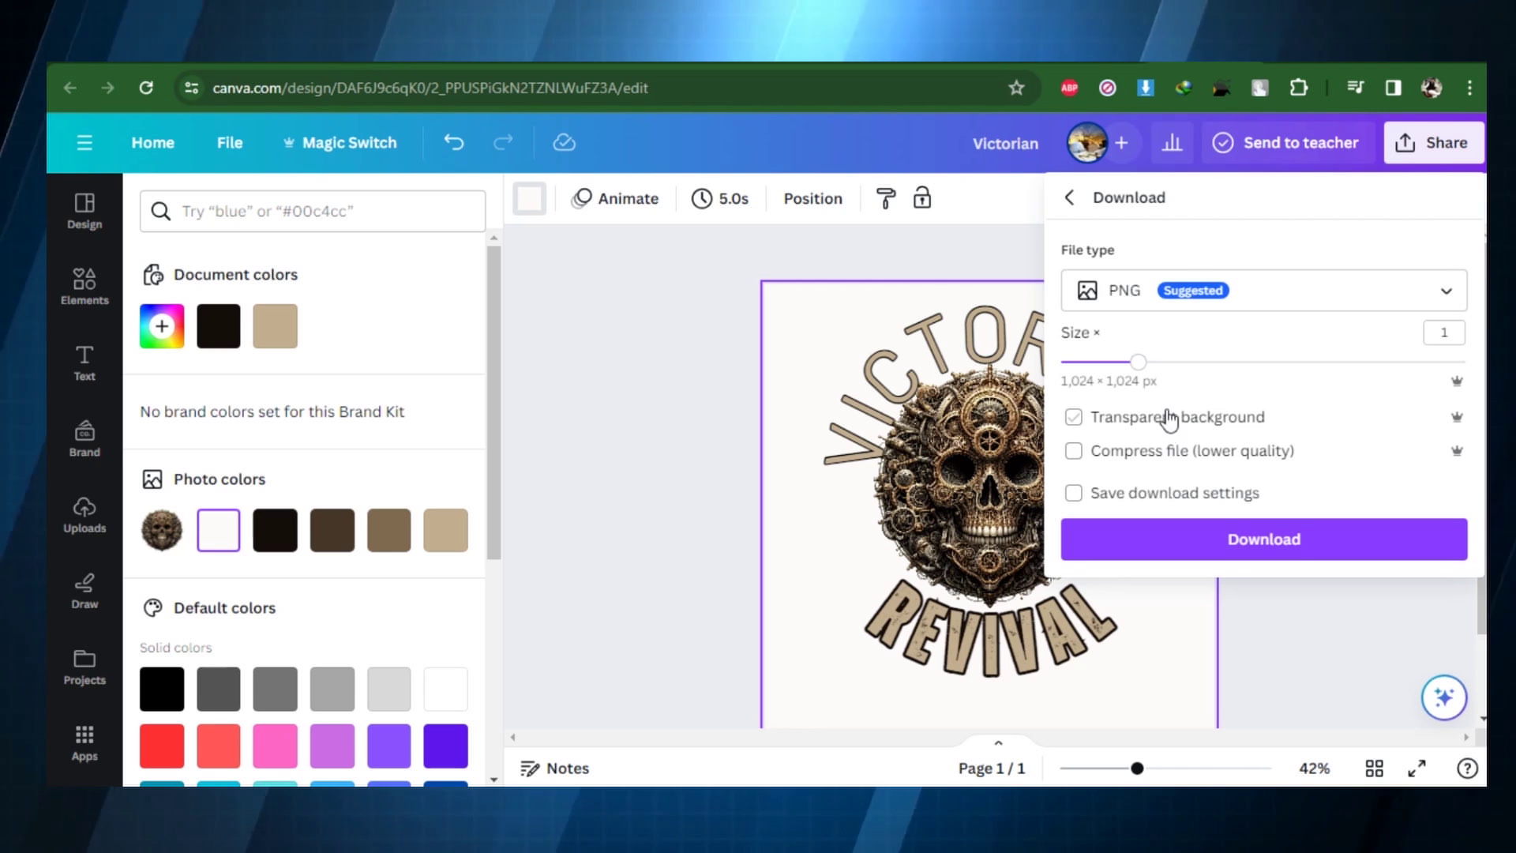
left_click_drag(1138, 362, 1157, 363)
key("Right")
key("Right")
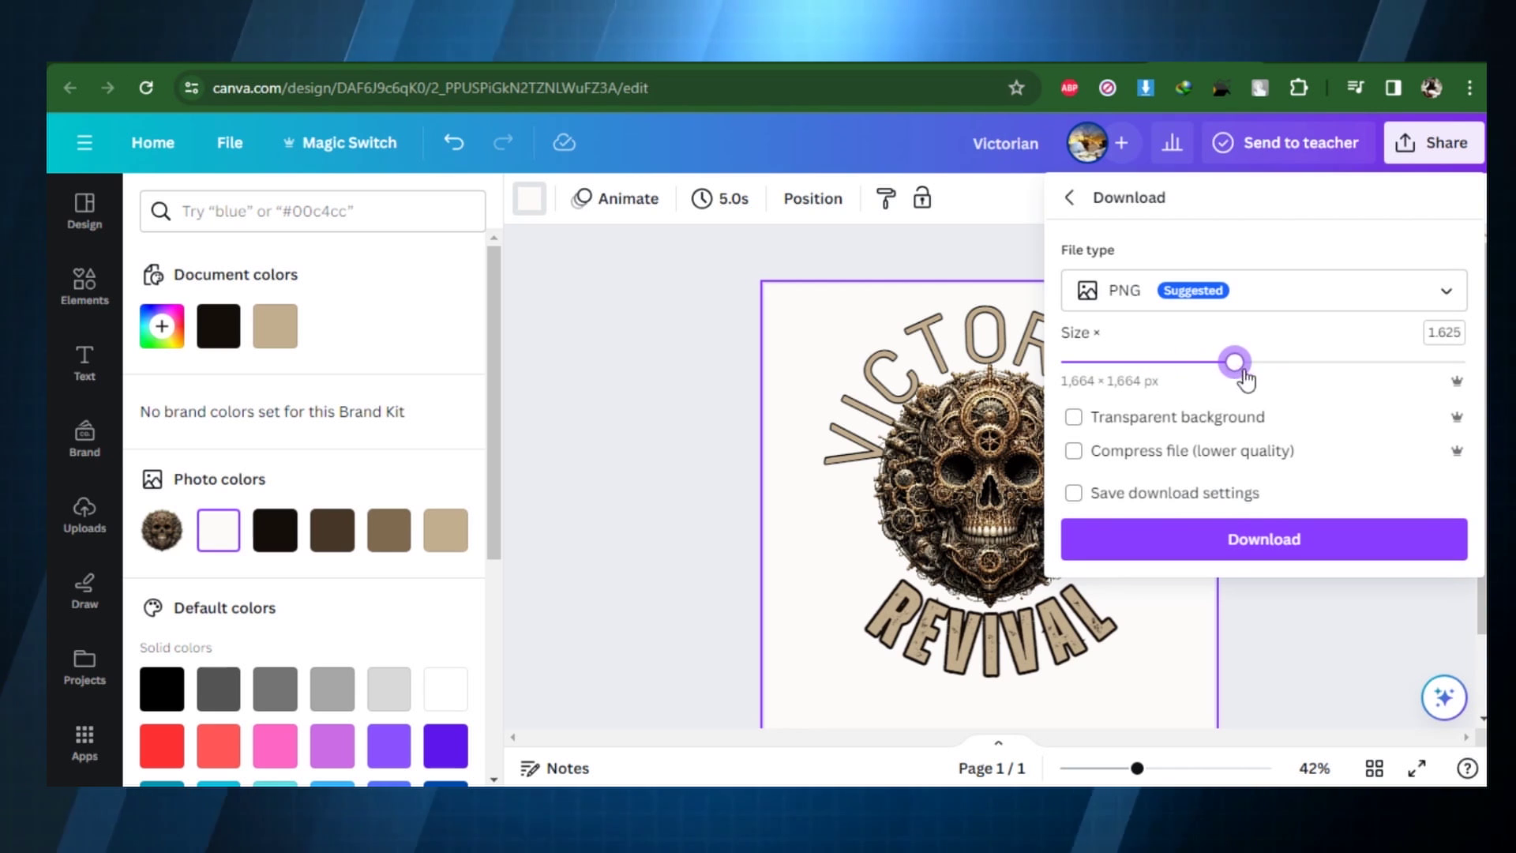
left_click(1168, 540)
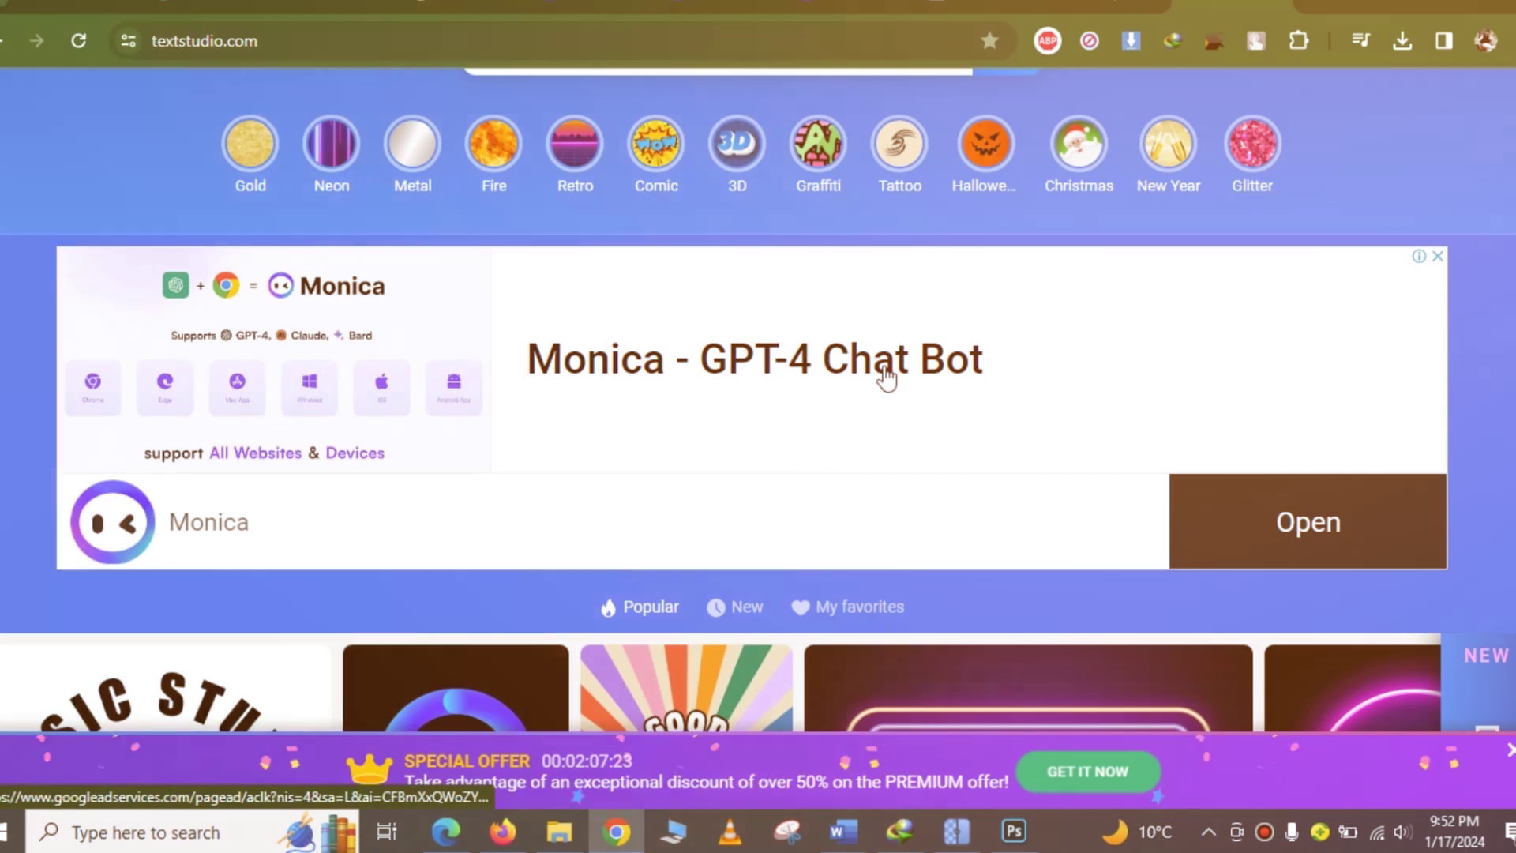
scroll(885, 376, "down", 3)
Browse the TextStudio gallery and switch to the Majestic Roar generator to preview 'Majestic' styles.
scroll(886, 383, "down", 18)
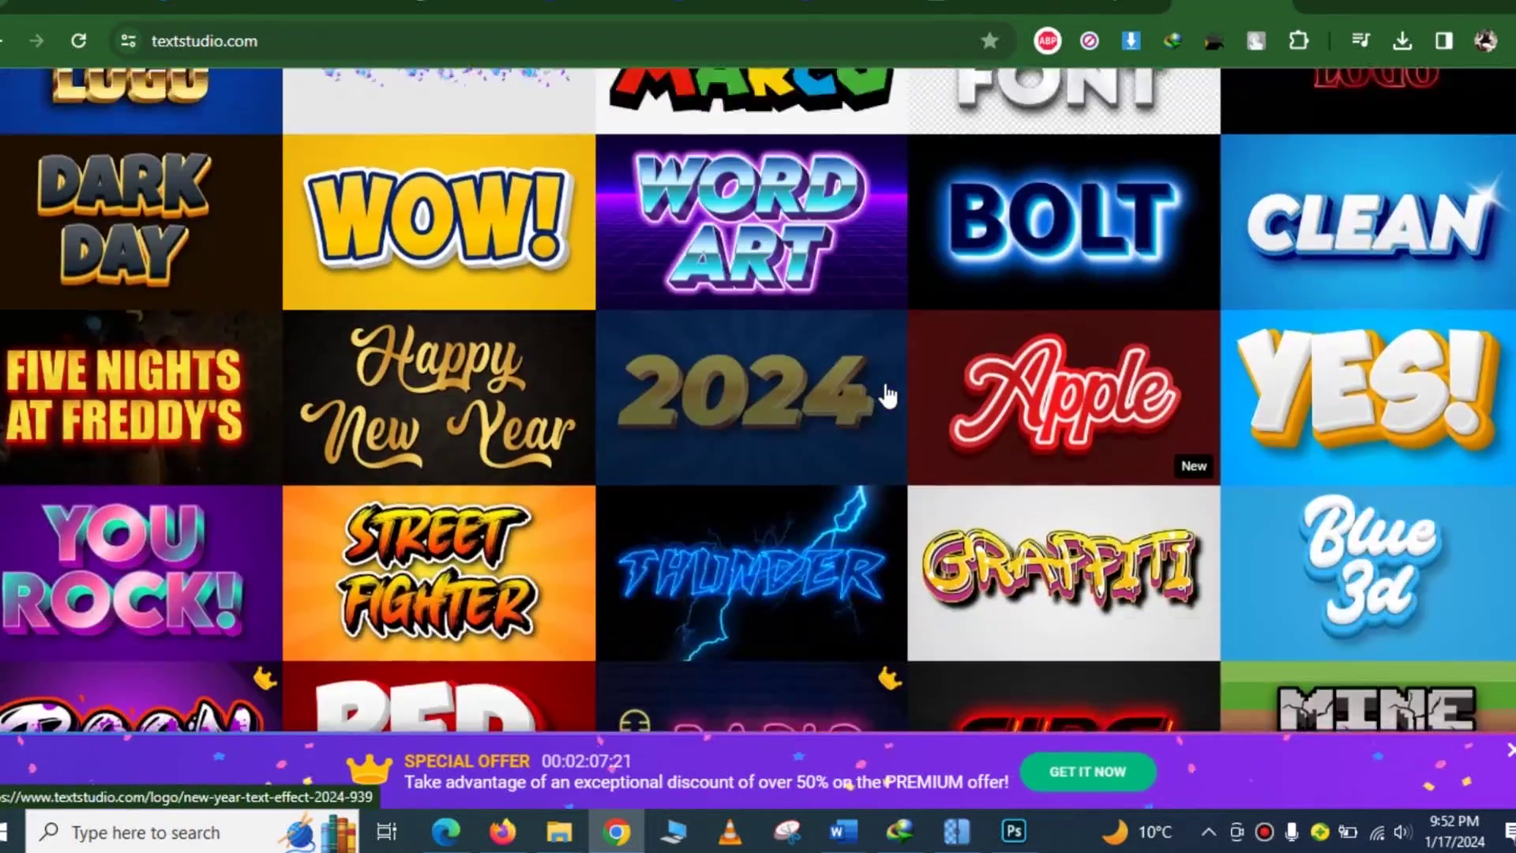
scroll(887, 390, "down", 10)
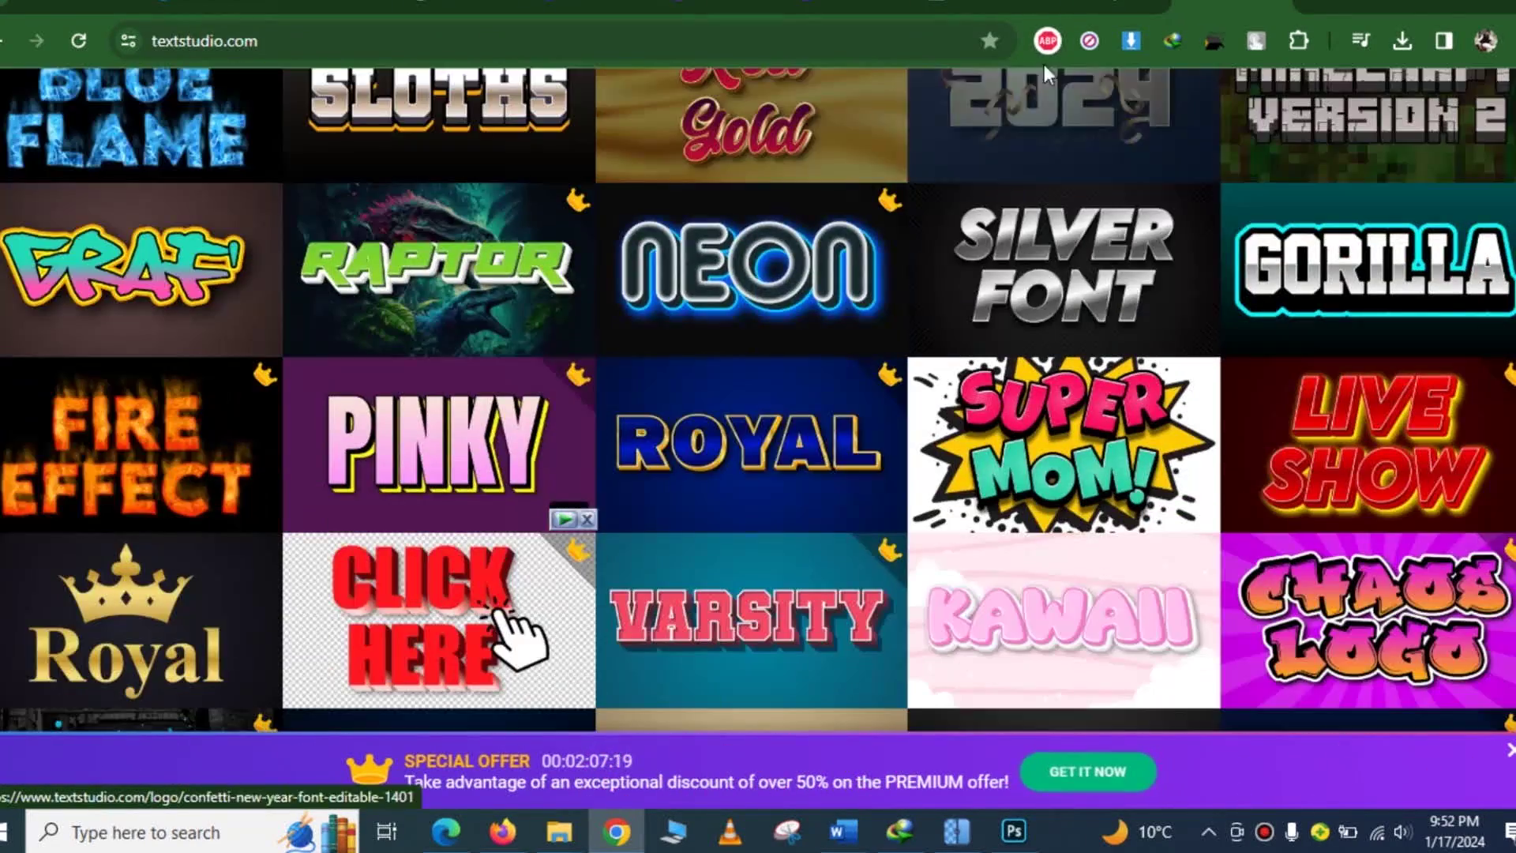
left_click(1067, 10)
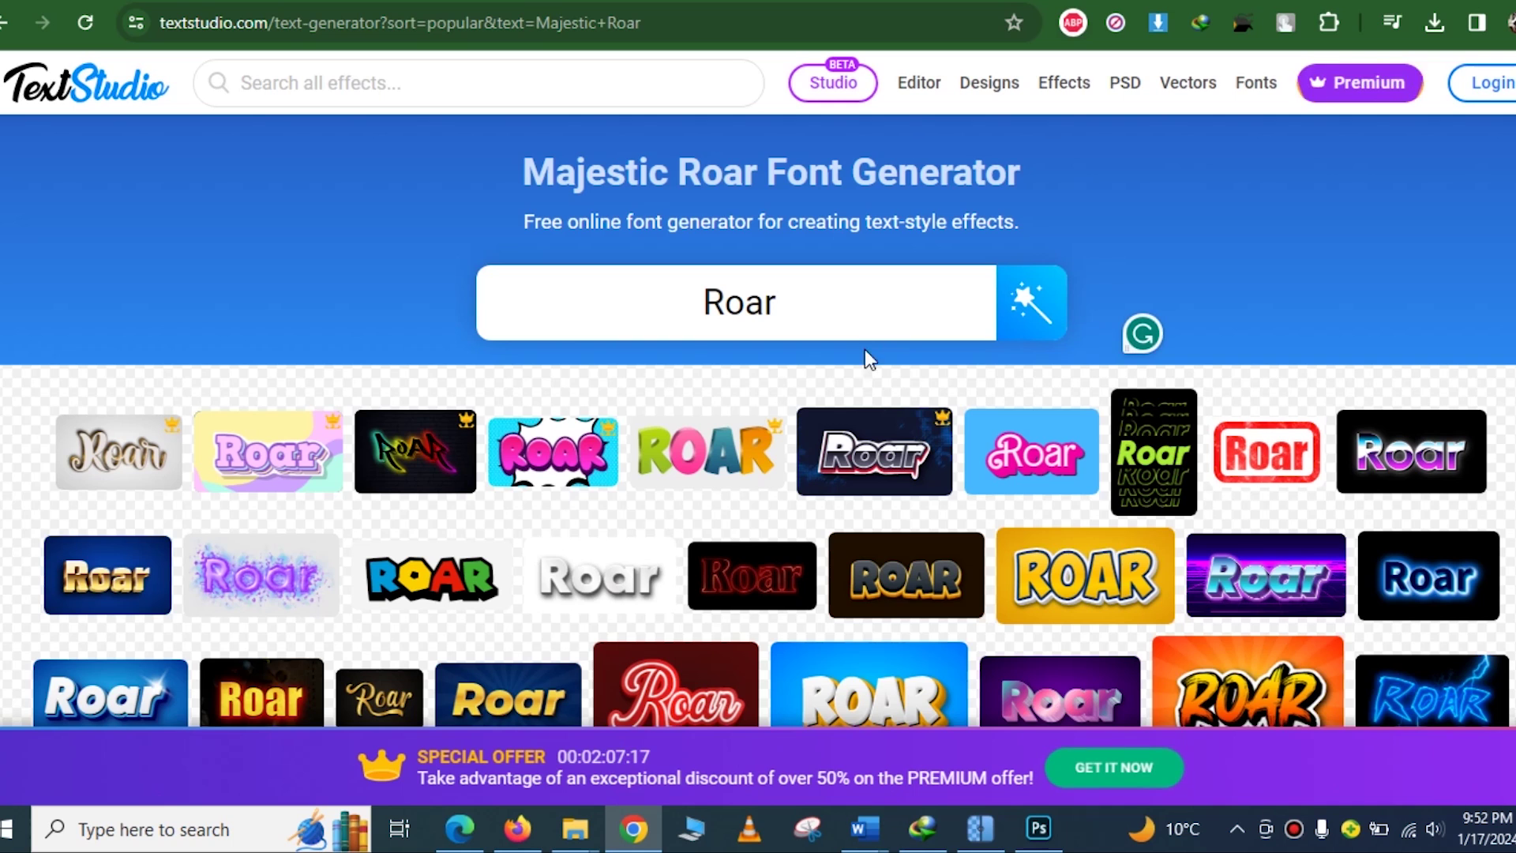
scroll(869, 363, "down", 5)
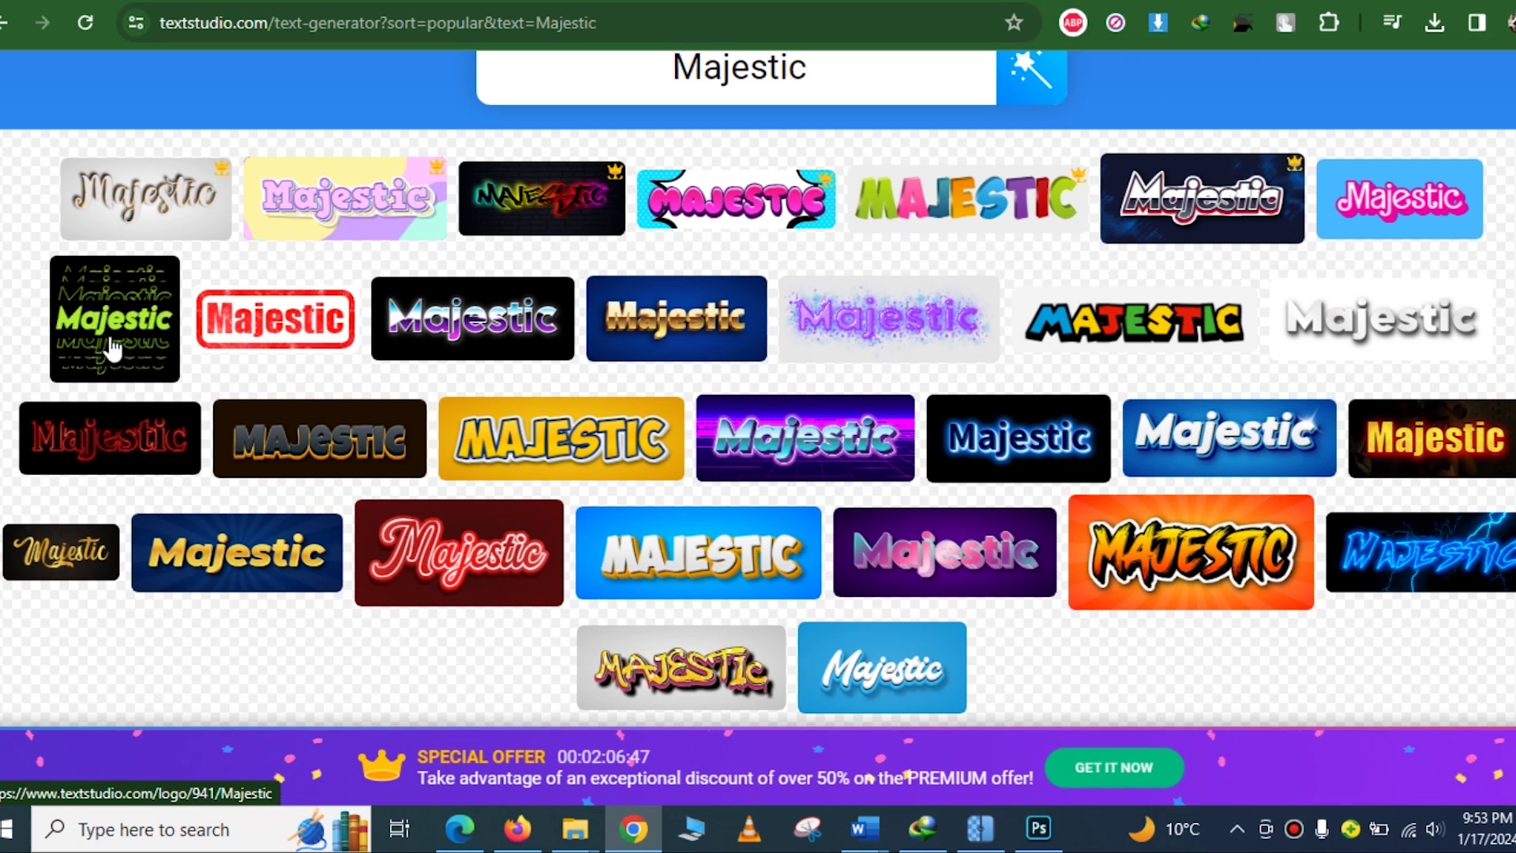
Open the orange MAJESTIC text effect and give it a transparent background.
left_click(1261, 543)
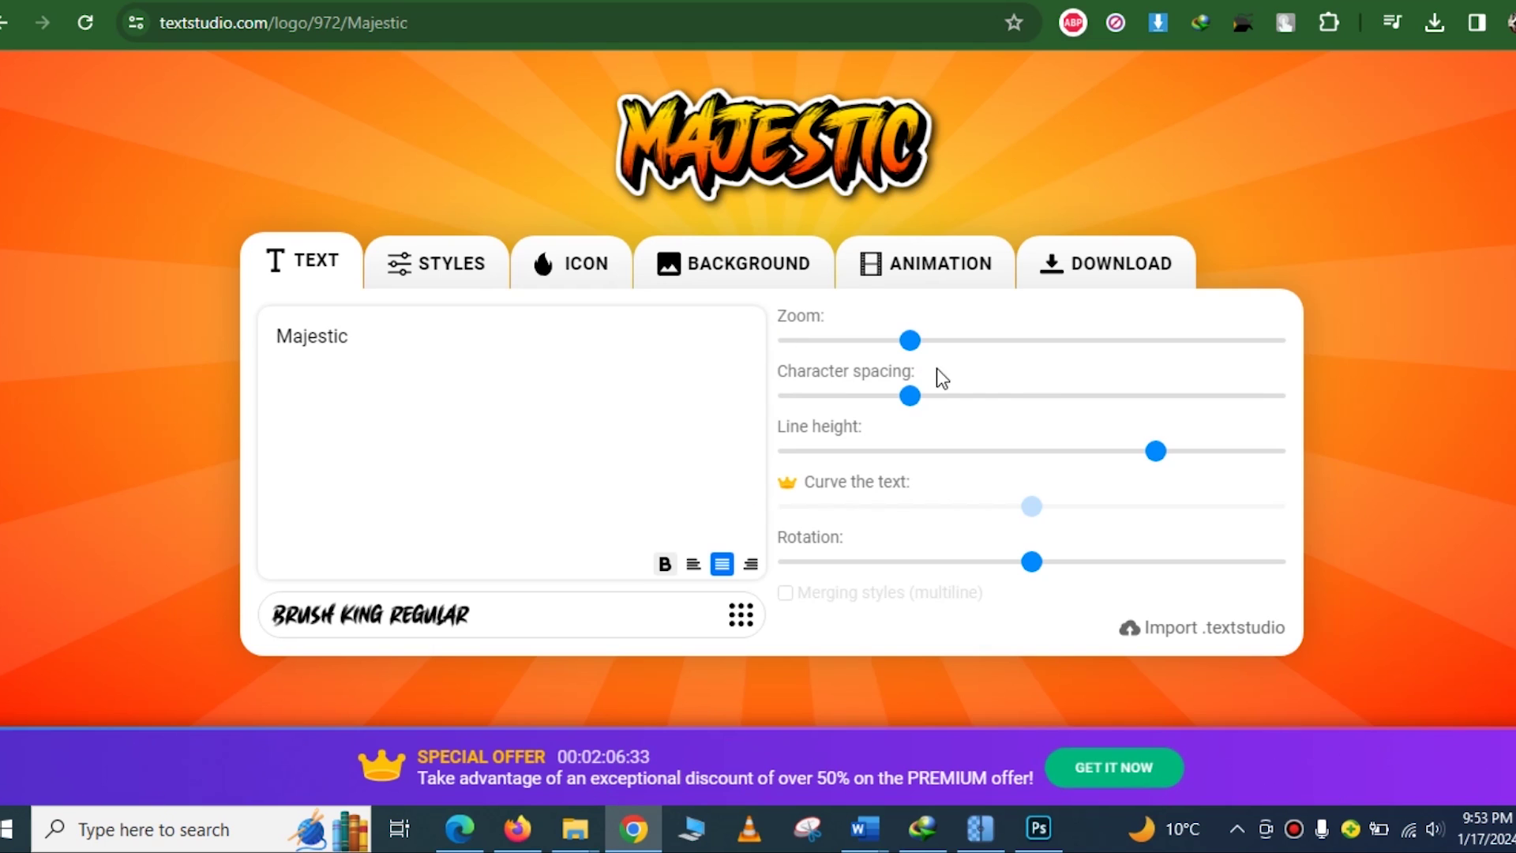
left_click(436, 271)
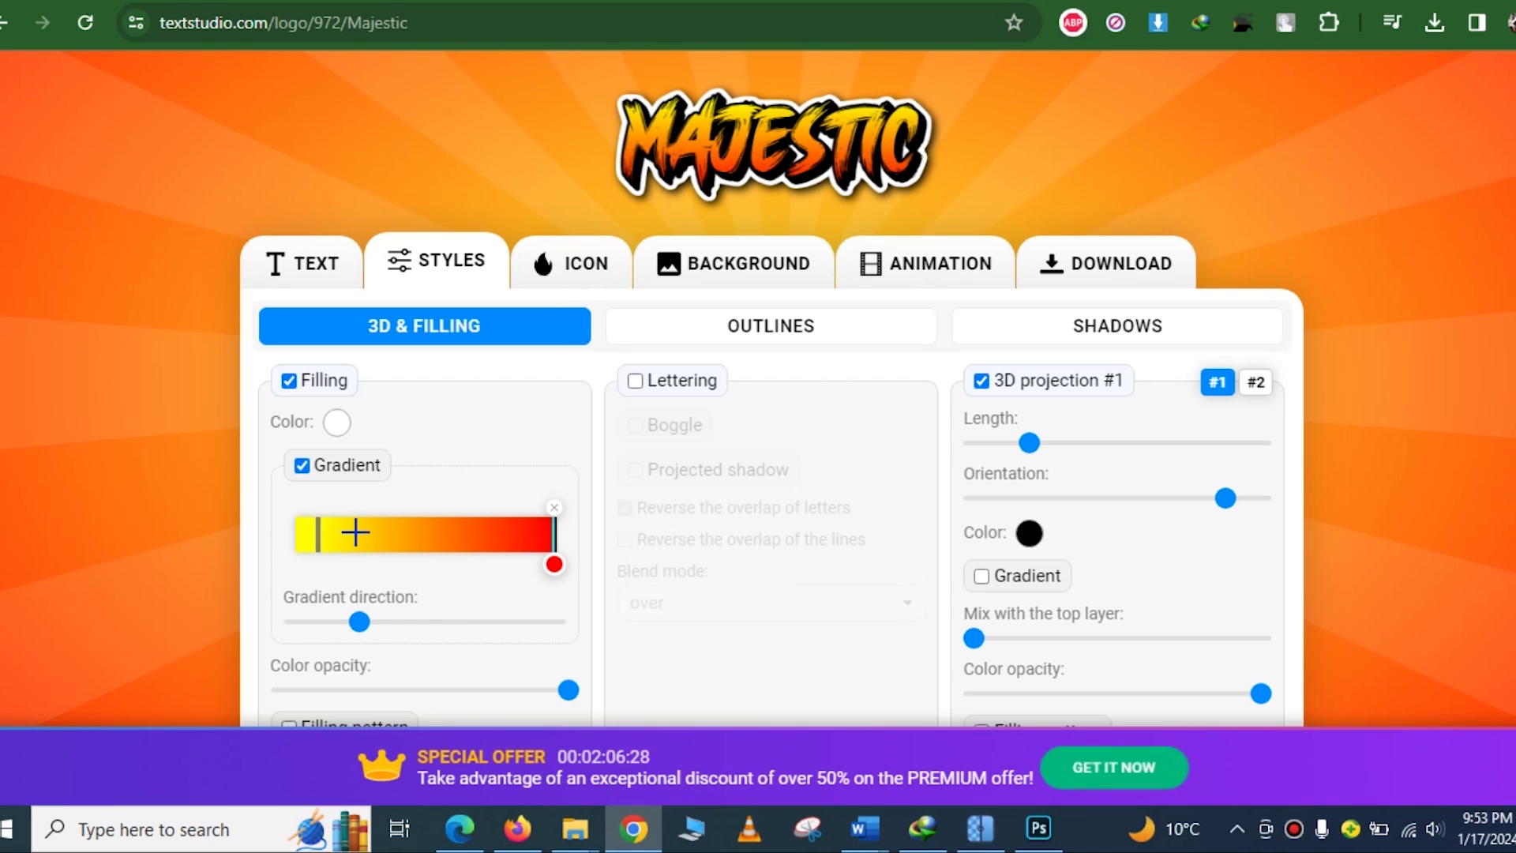
left_click(732, 263)
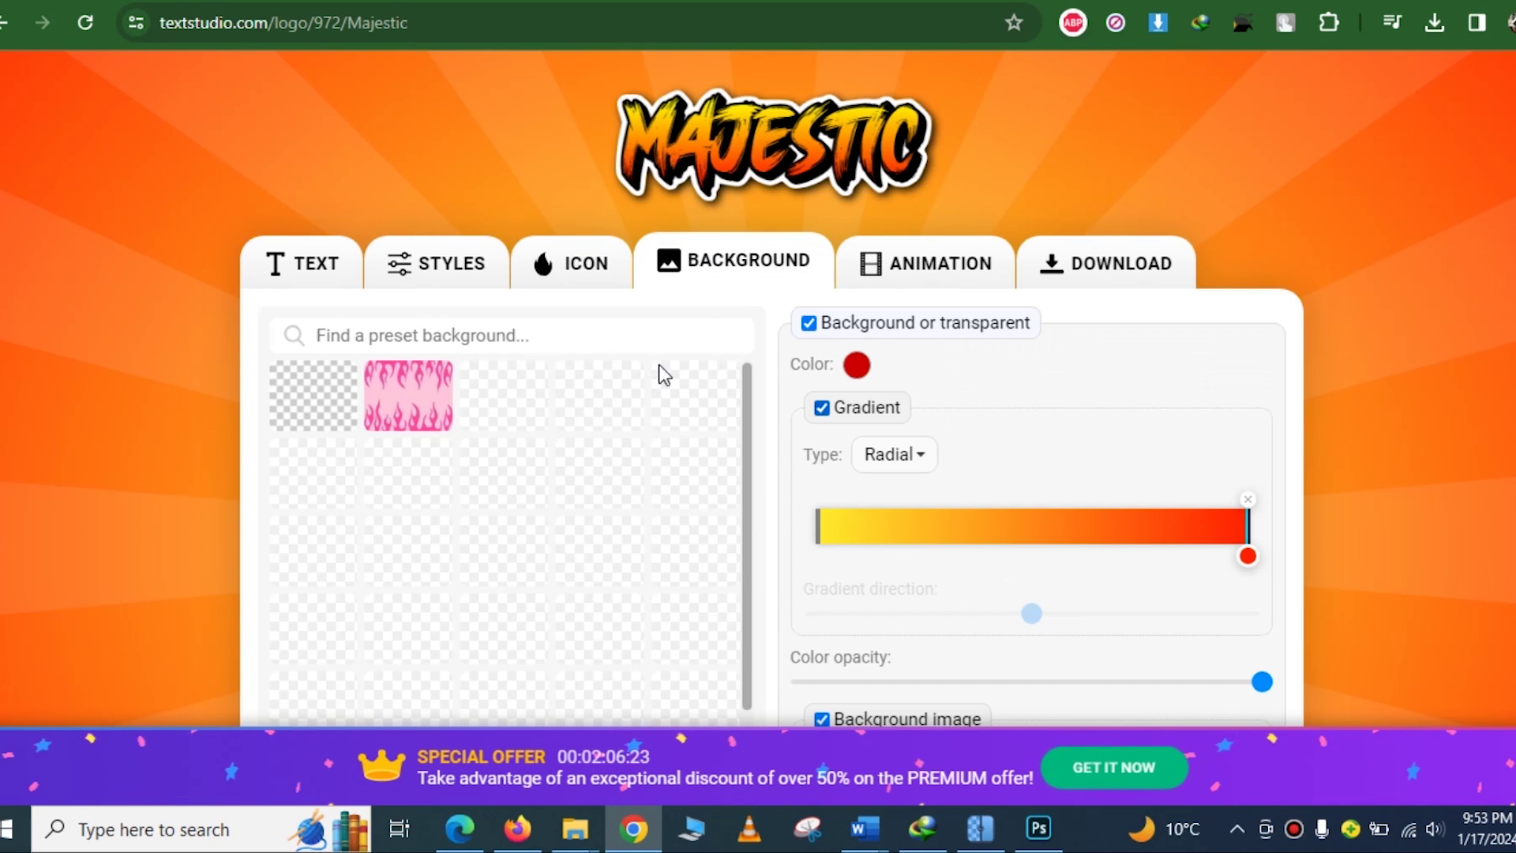
left_click(318, 390)
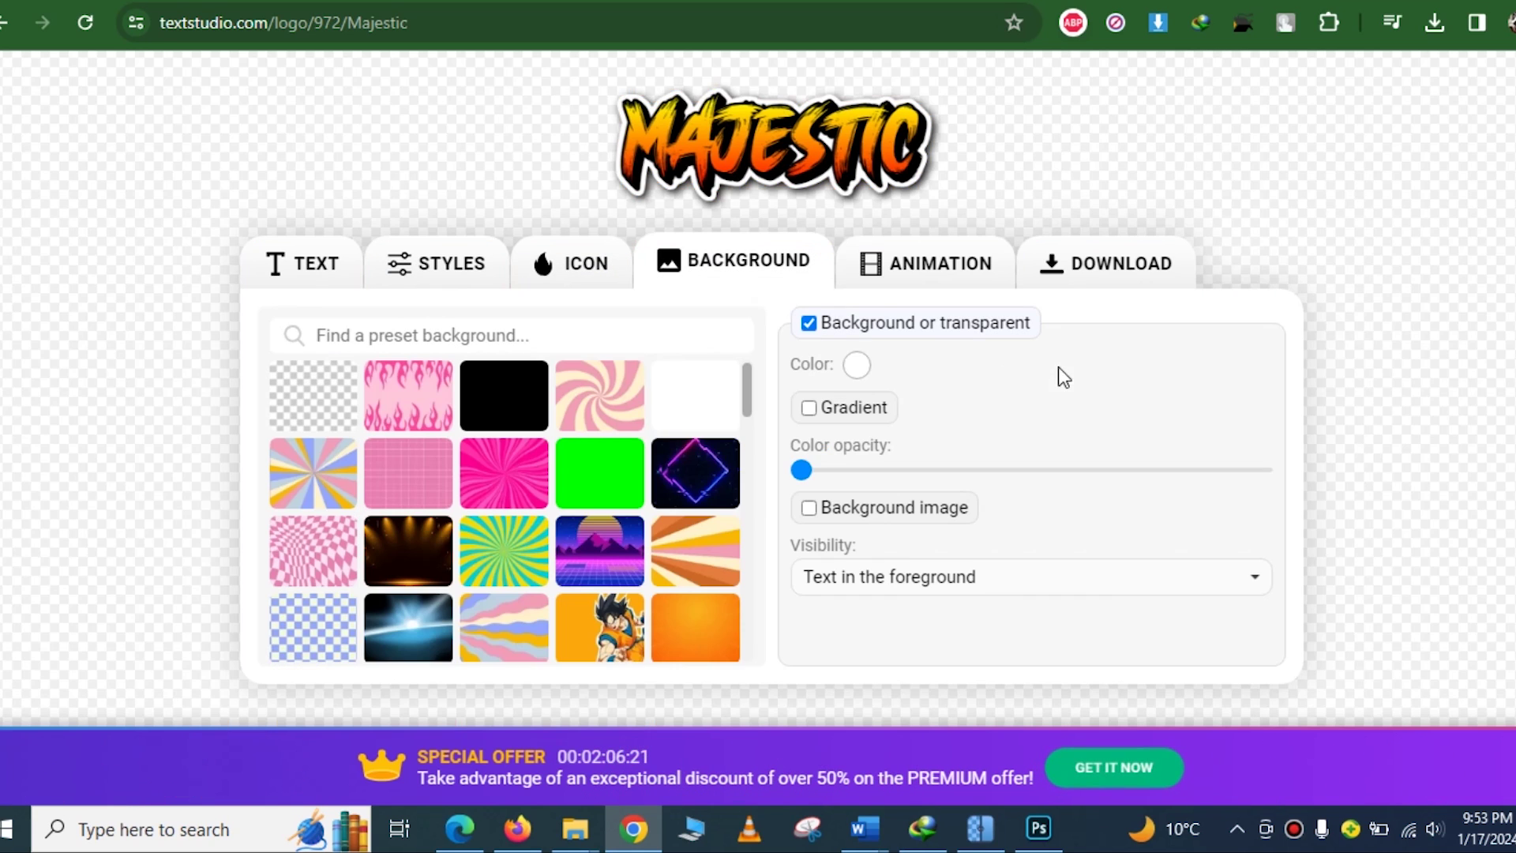
Download the Majestic text effect as a PNG.
left_click(929, 261)
left_click(1105, 263)
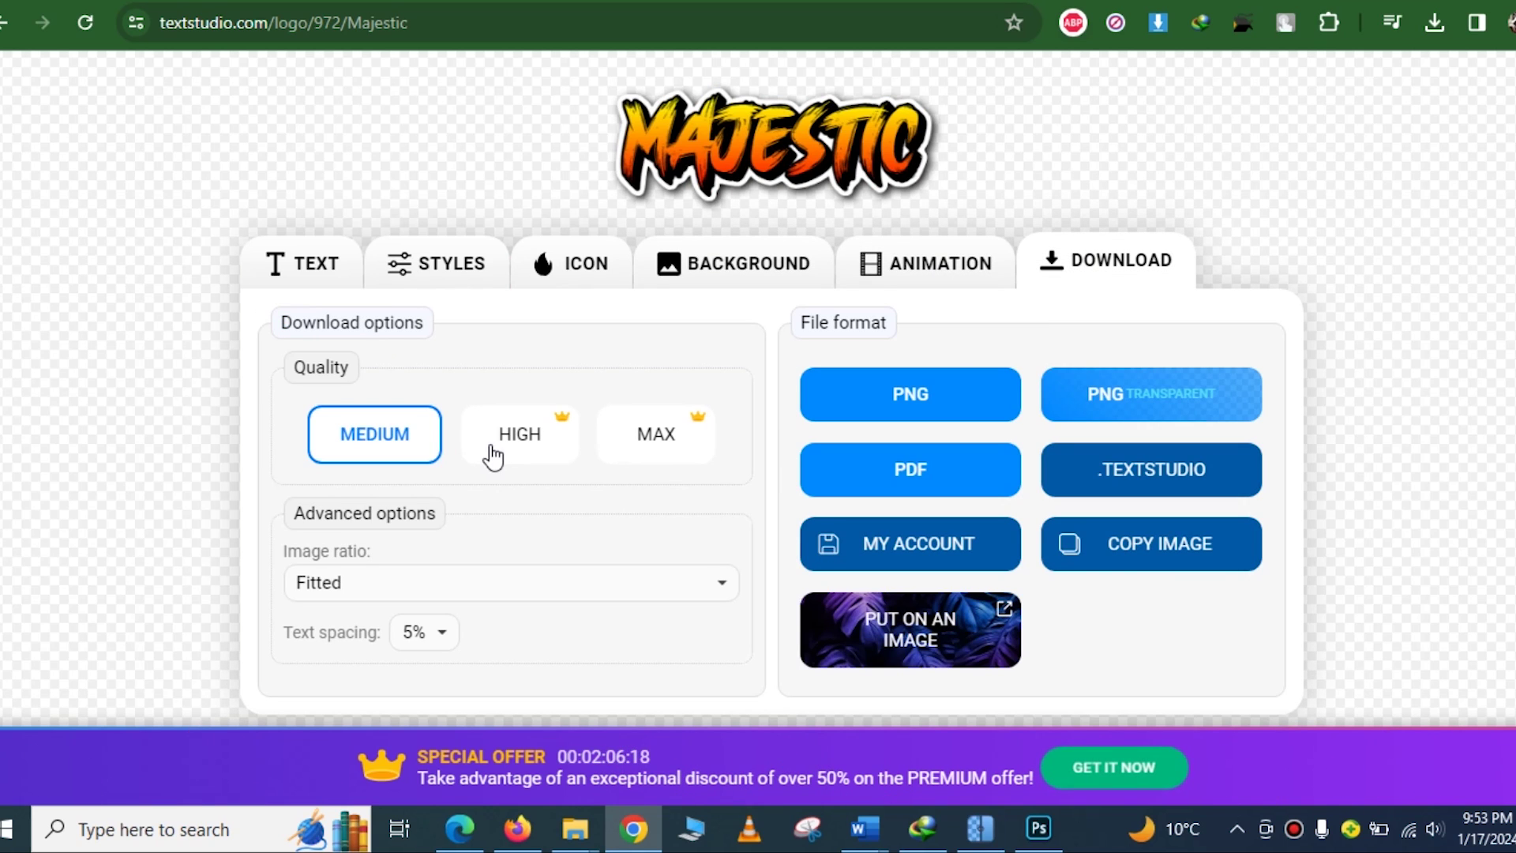
left_click(945, 397)
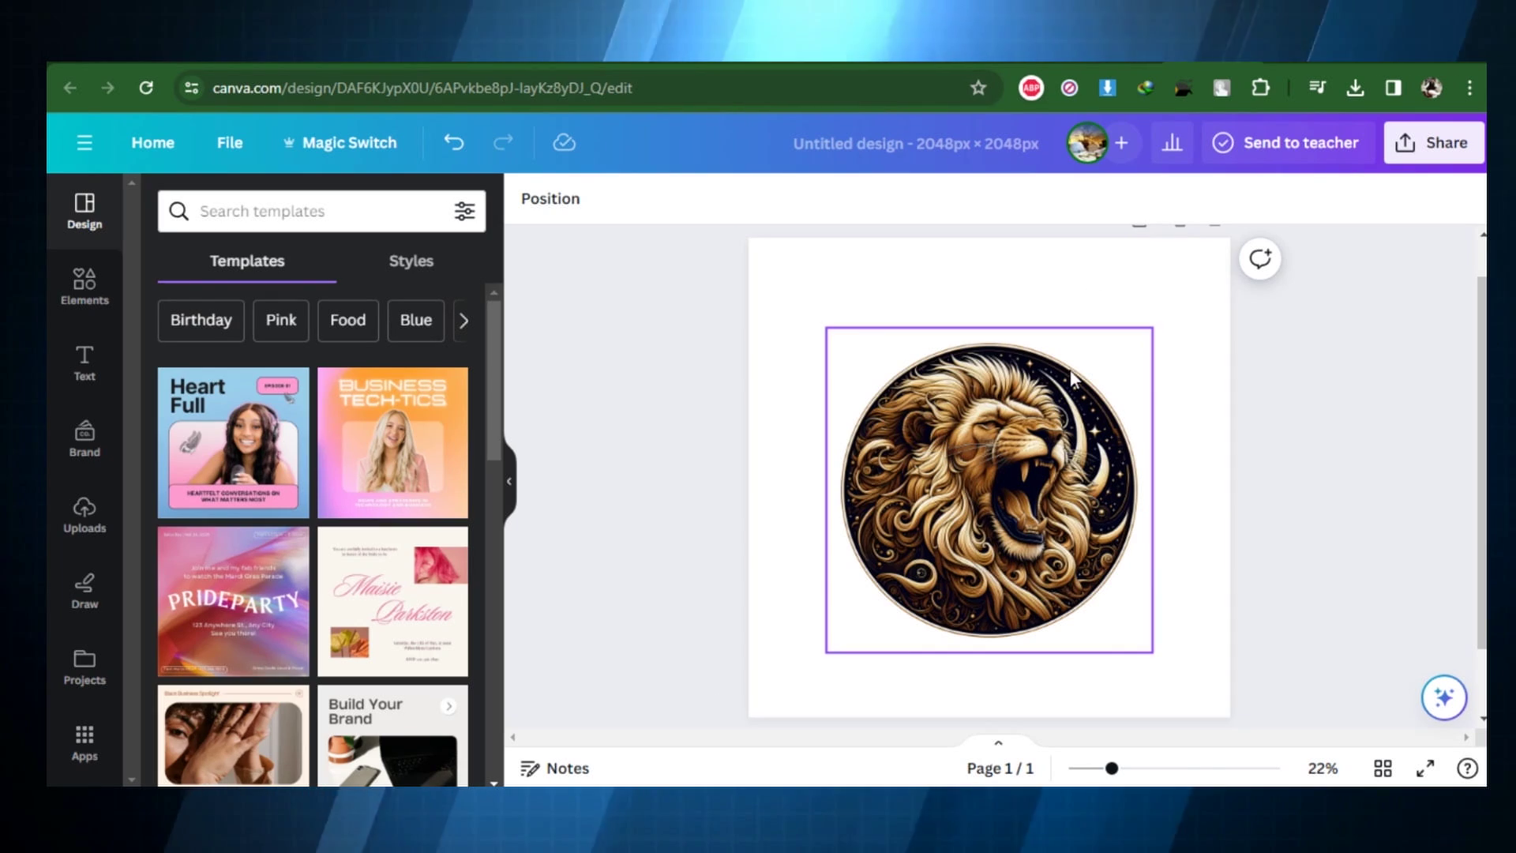
Move the MAJESTIC text to the top, shrink it and centre it above the lion.
left_click(585, 298)
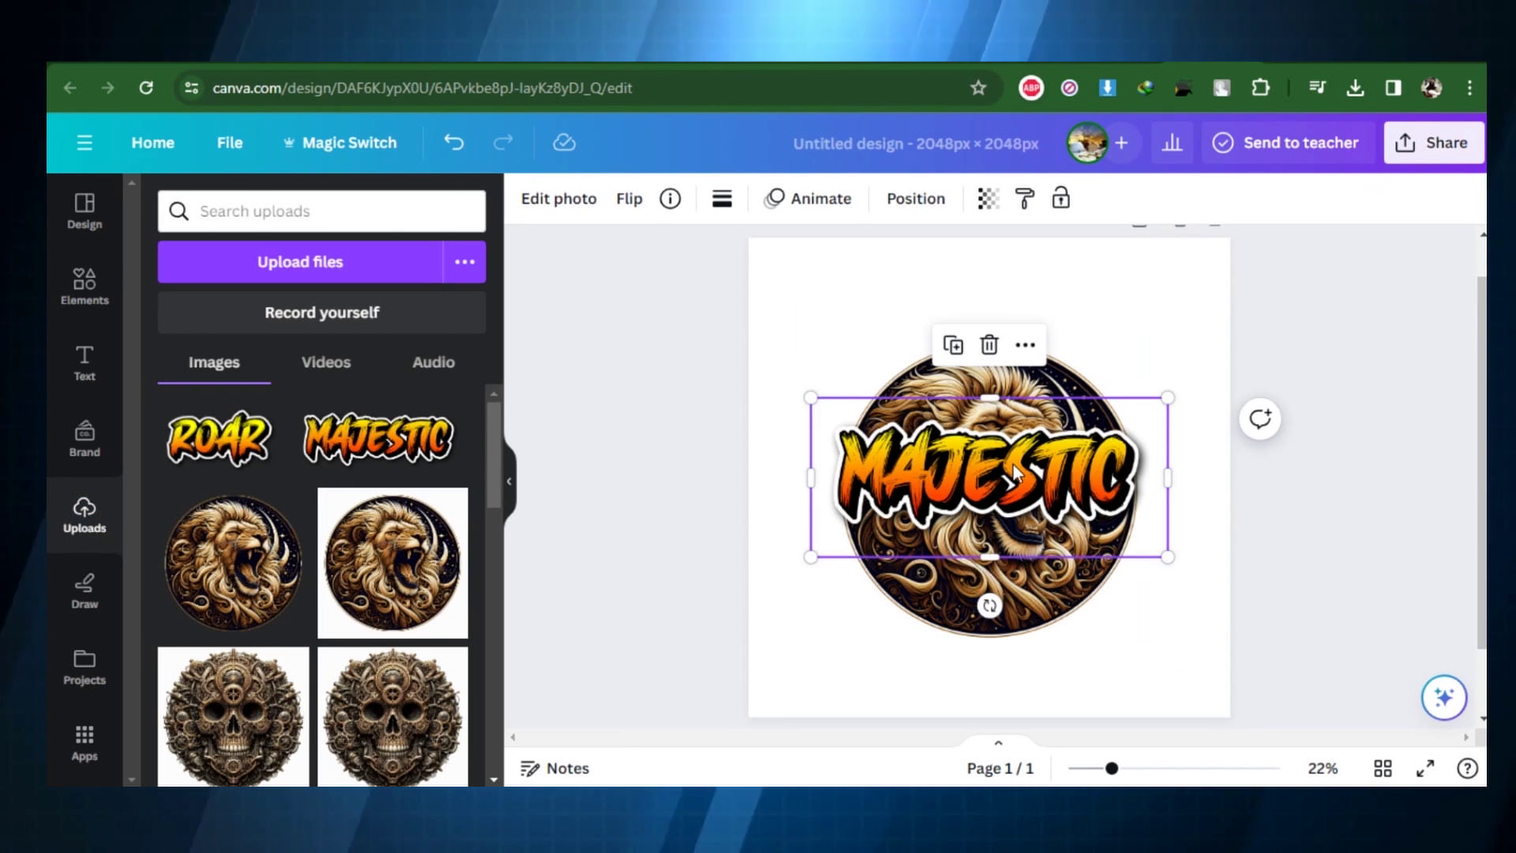
left_click_drag(1014, 472, 1028, 303)
left_click_drag(1180, 230, 1106, 263)
left_click_drag(1033, 305, 1055, 297)
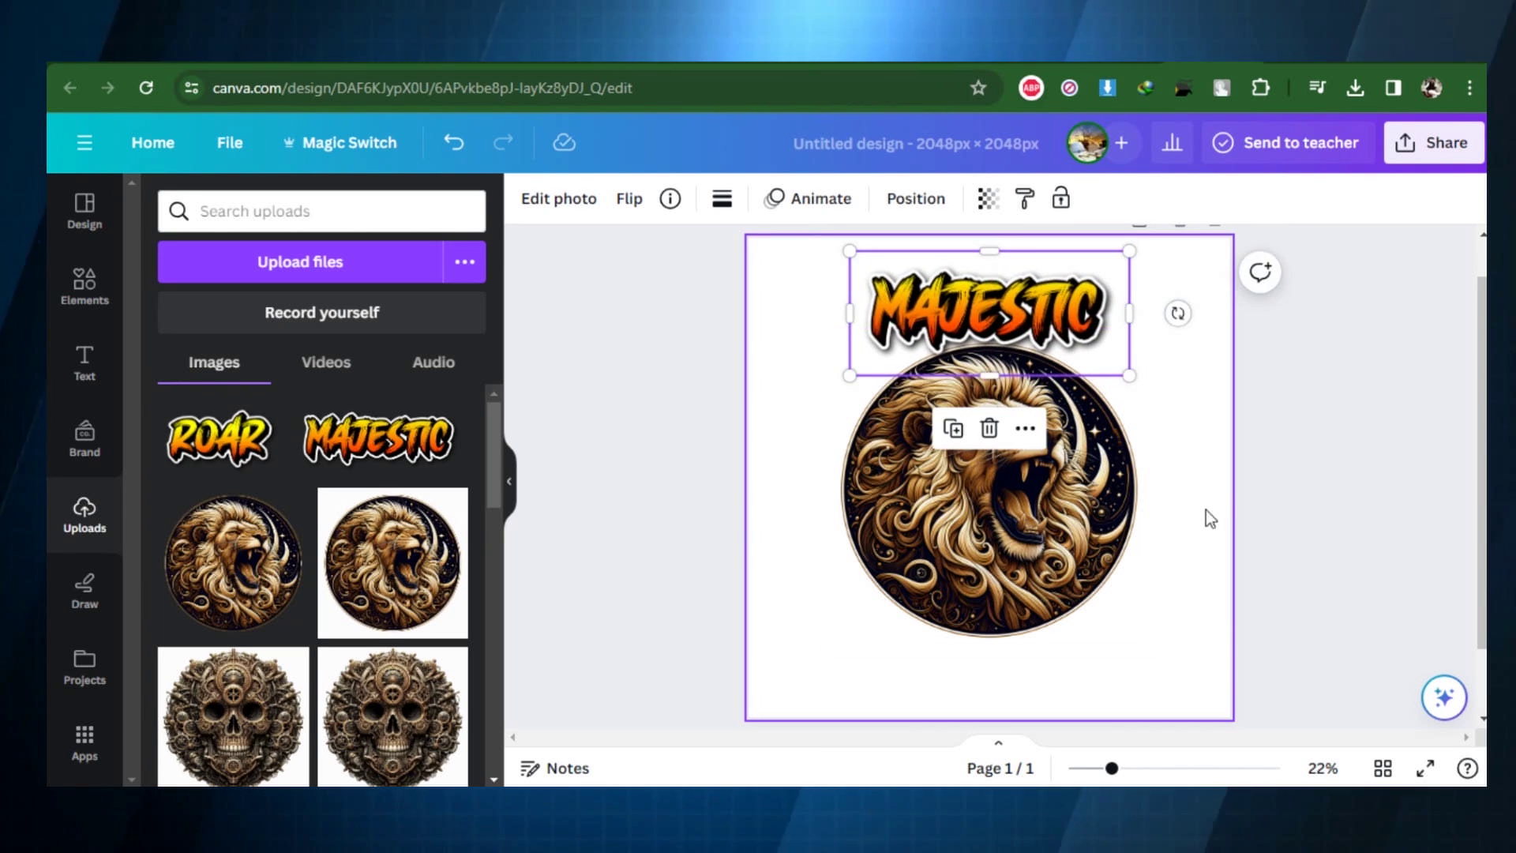
Add ROAR below the lion emblem, shrink it and centre it, then review the layout.
left_click(242, 472)
left_click_drag(987, 489, 987, 681)
left_click_drag(1145, 570, 1035, 632)
left_click_drag(935, 675, 987, 667)
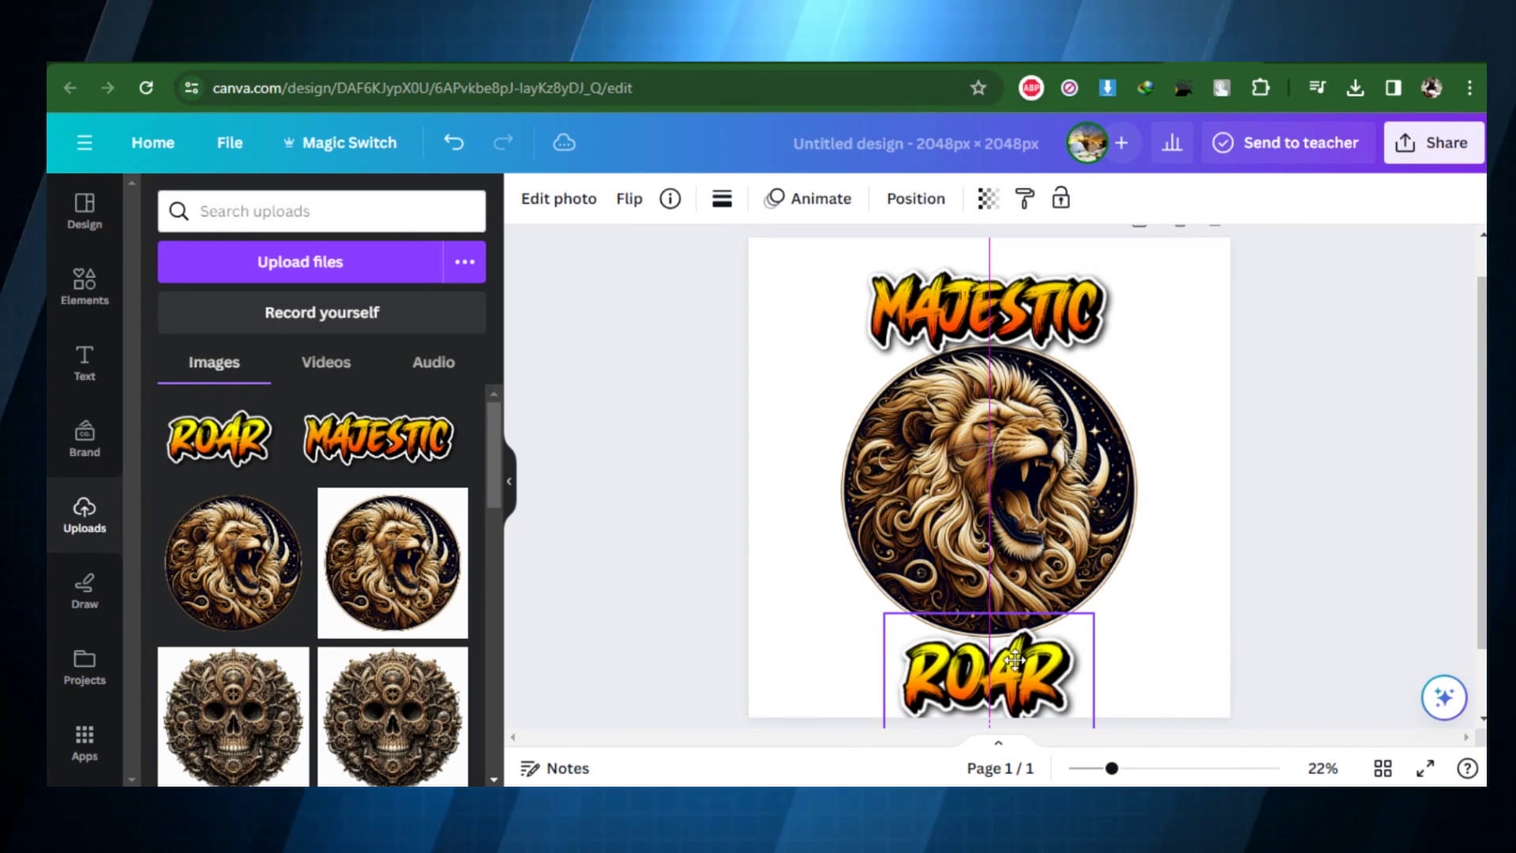
left_click_drag(1093, 636, 1077, 643)
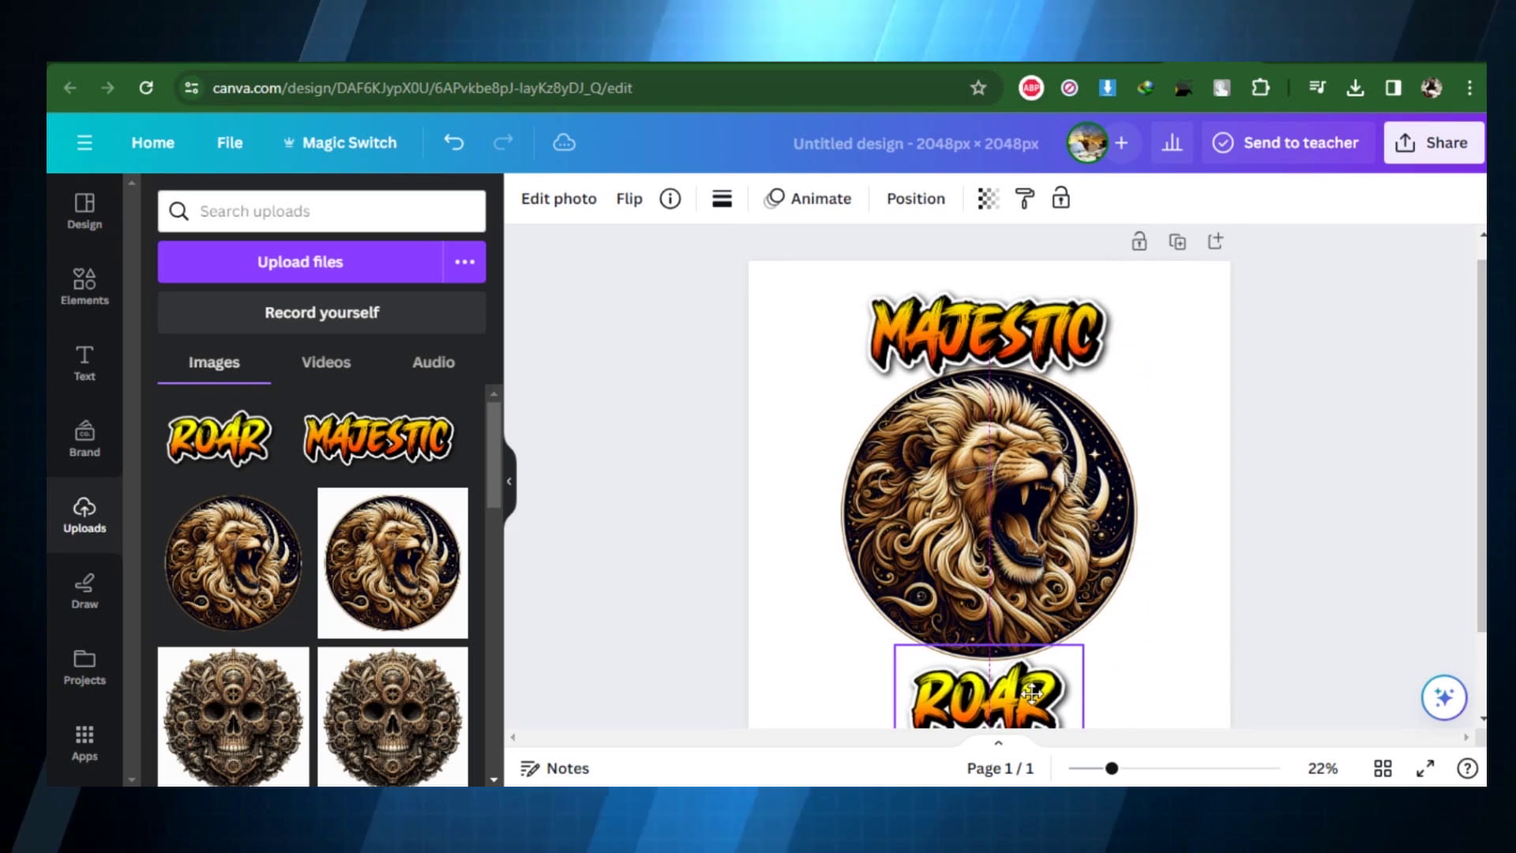
scroll(1295, 500, "down", 2)
scroll(1296, 509, "up", 2)
left_click(1295, 515)
scroll(1296, 514, "down", 2)
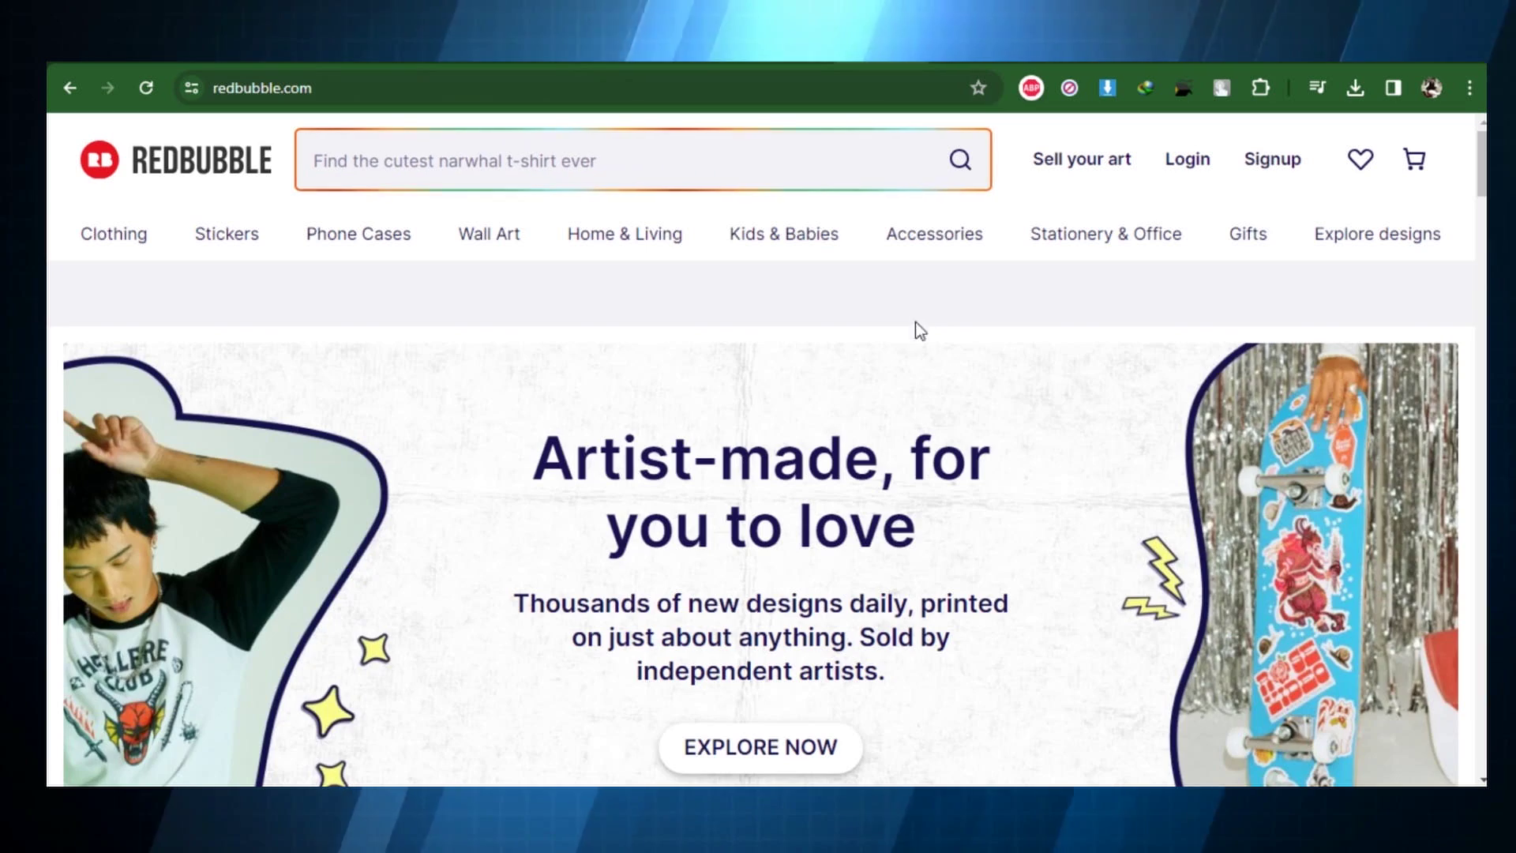
Add navy, light grey and grey as colour options for the lion sweatshirt.
scroll(919, 359, "down", 8)
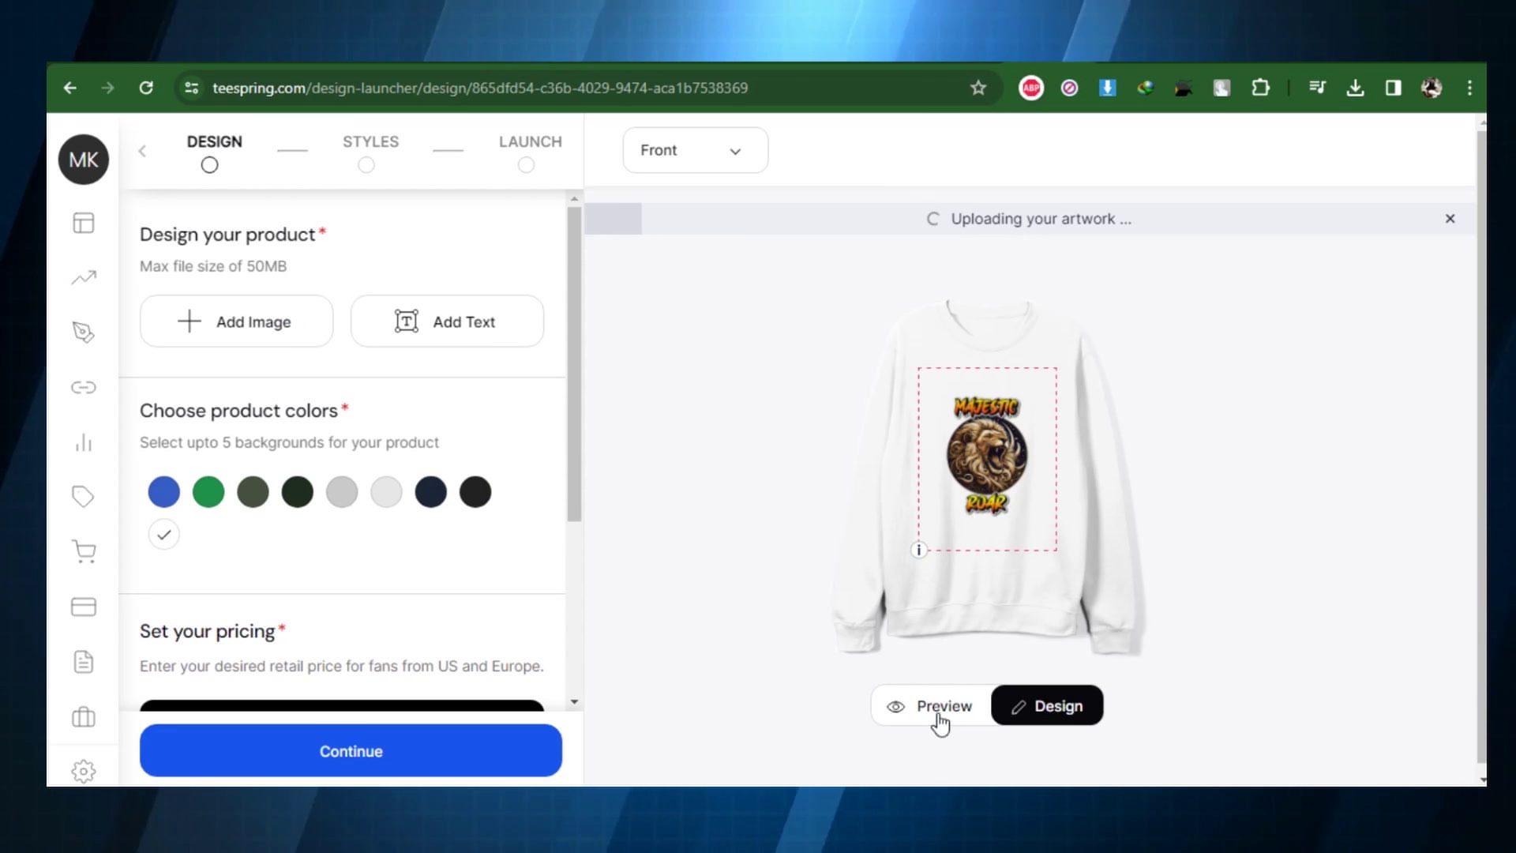
scroll(271, 558, "down", 1)
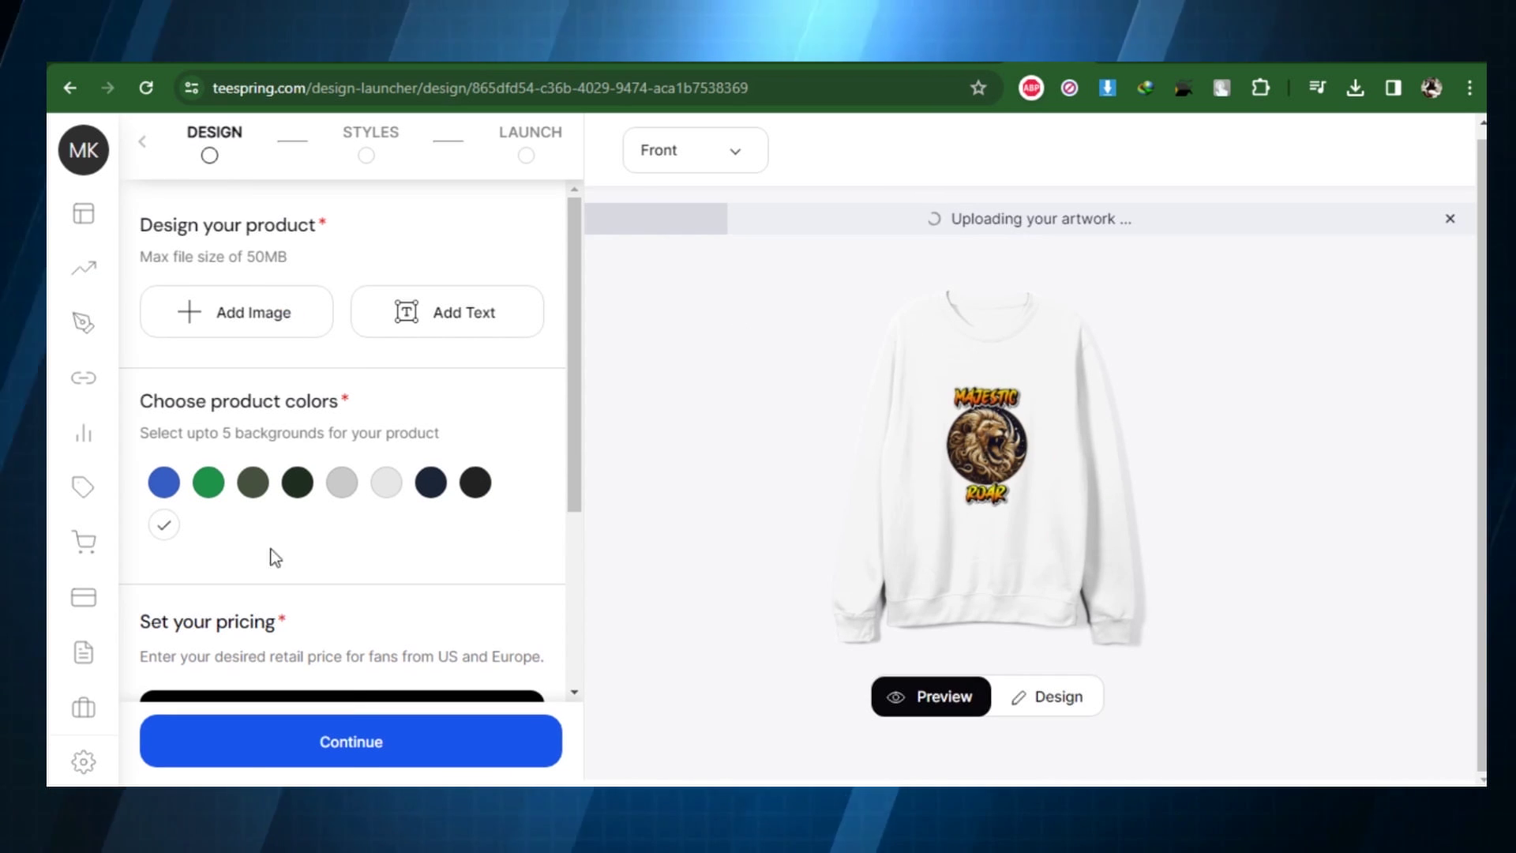
left_click(430, 481)
left_click(382, 483)
left_click(341, 482)
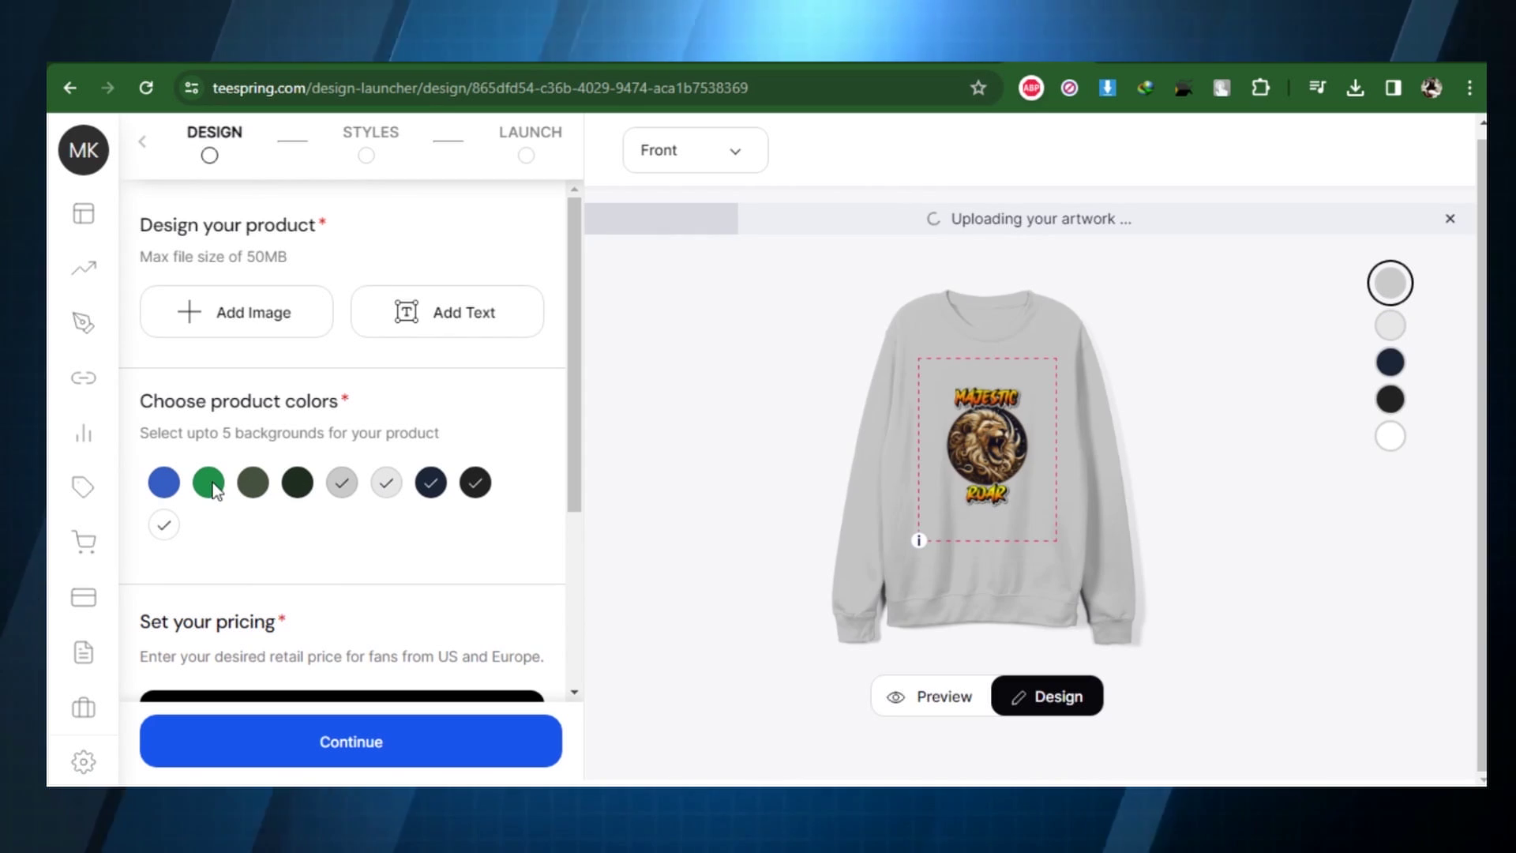